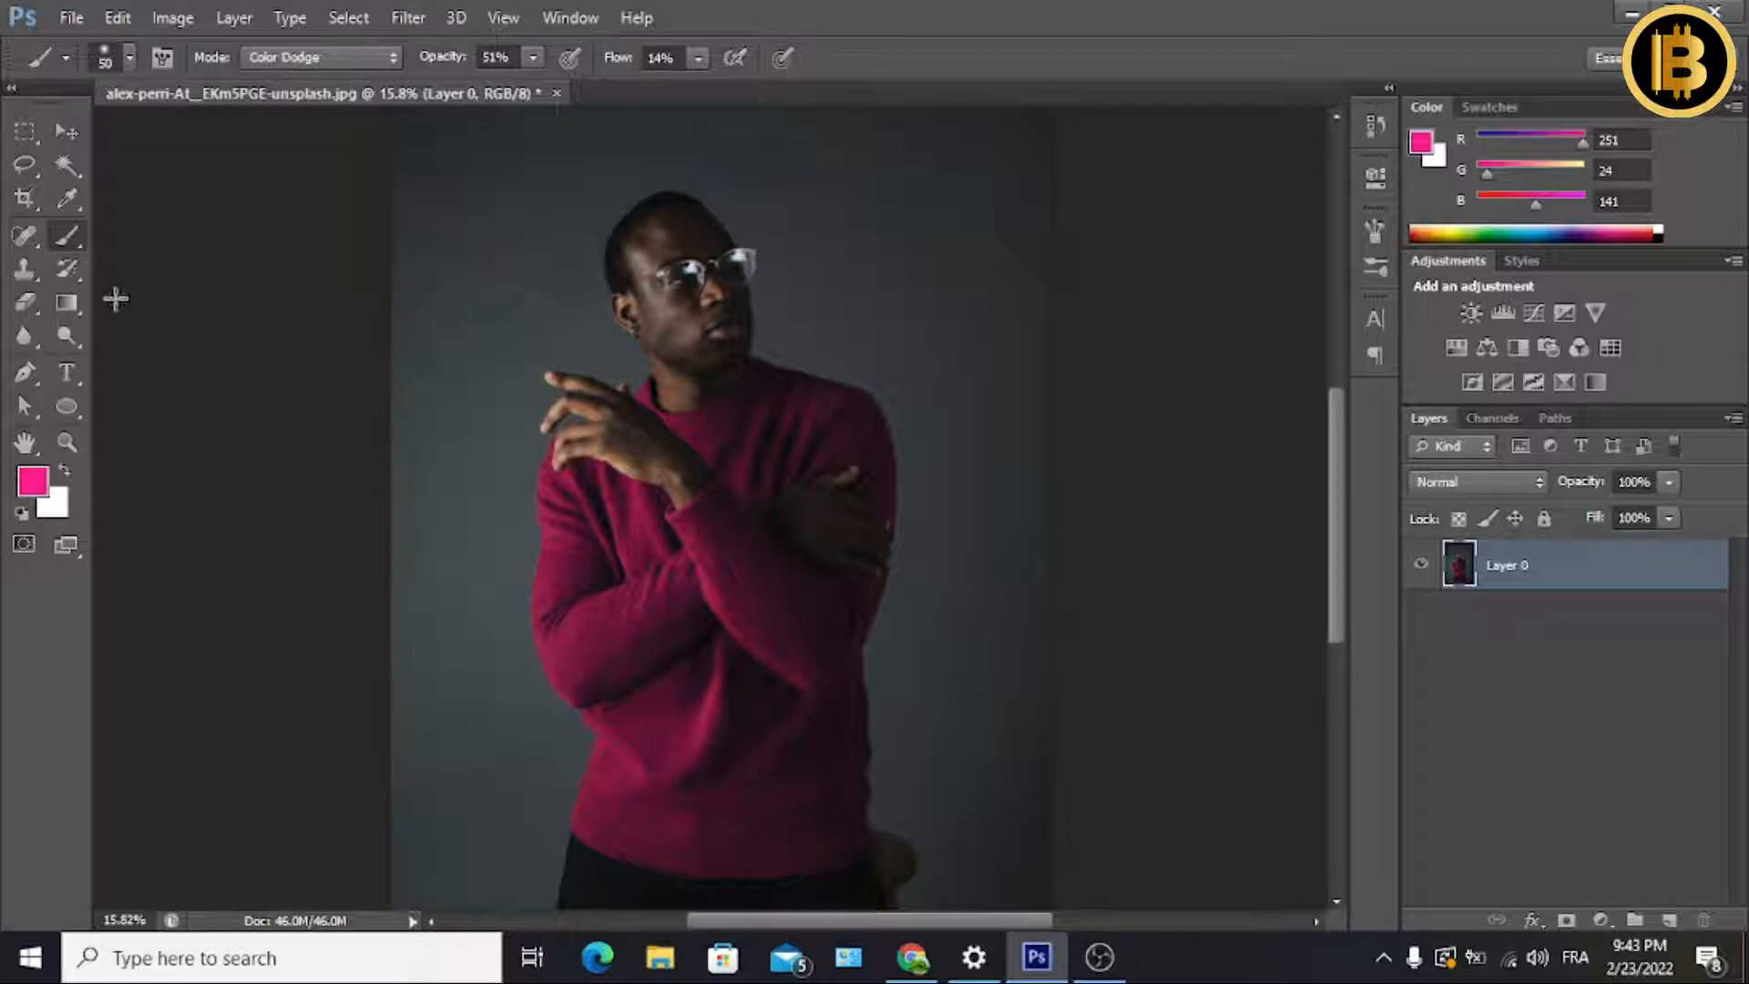
Set up the Pen tool in Shape mode with a 0 pt stroke for outlining the sweater.
{"action": "left_click", "coordinate": [22, 376]}
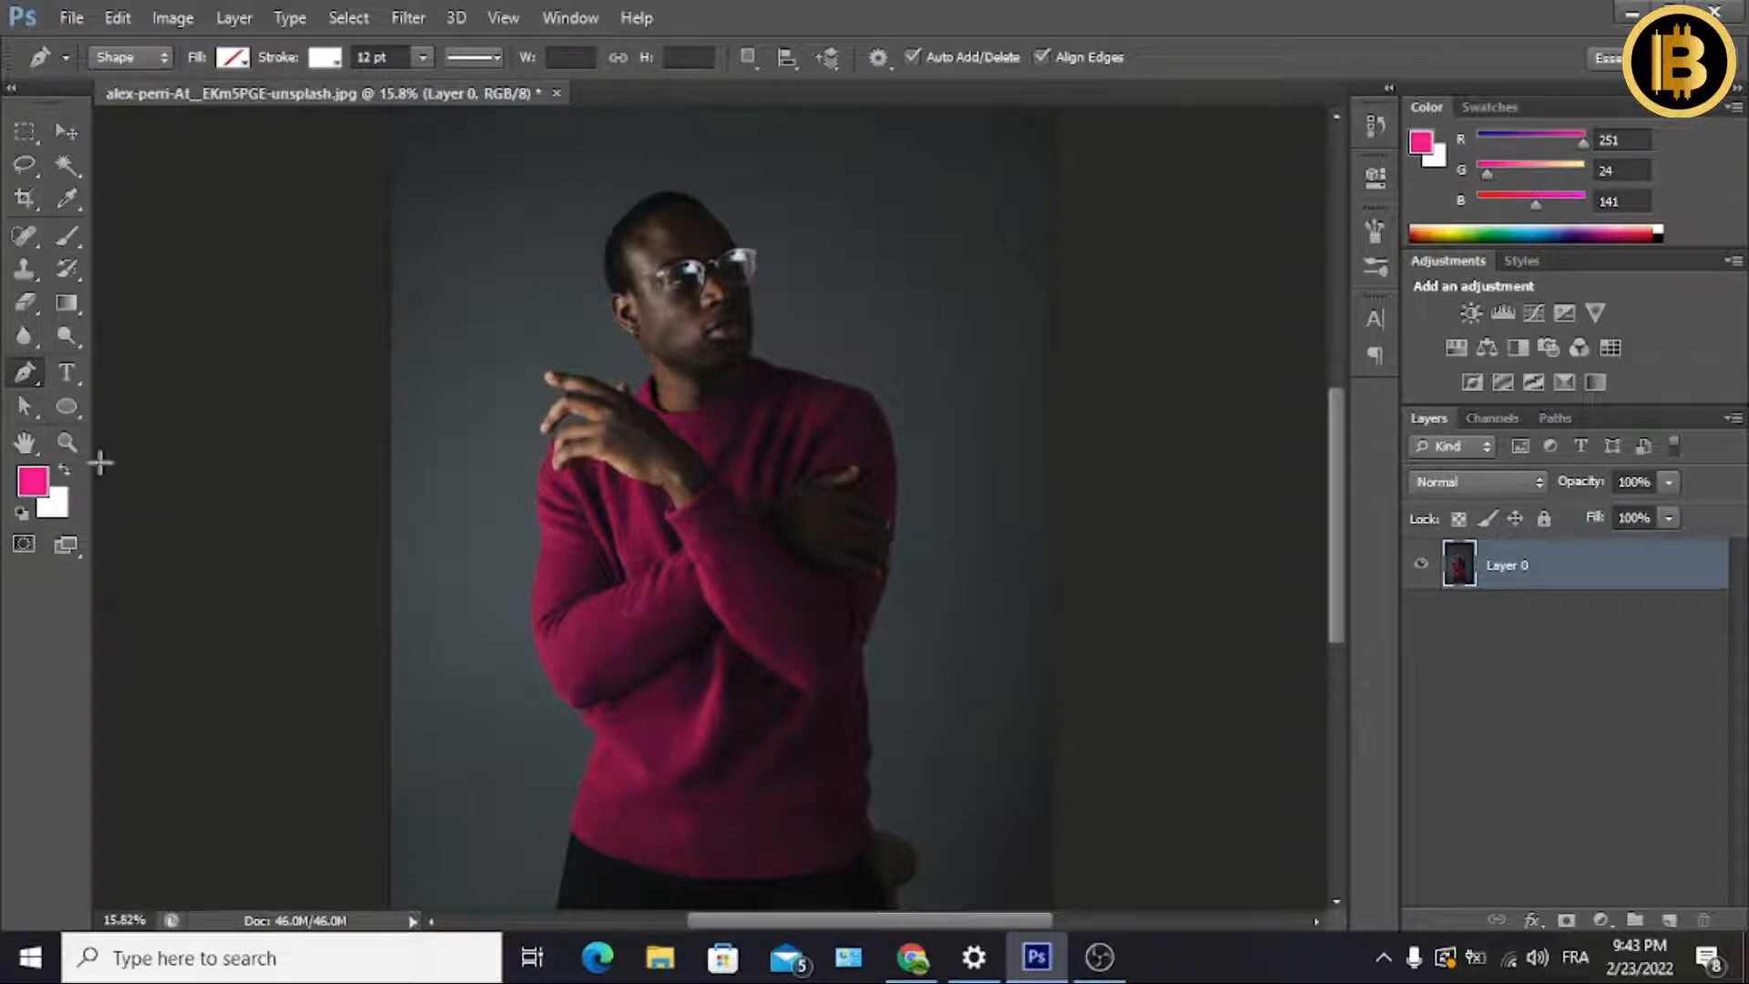
{"action": "left_click", "coordinate": [65, 444]}
{"action": "left_click_drag", "start_coordinate": [538, 519], "coordinate": [683, 527]}
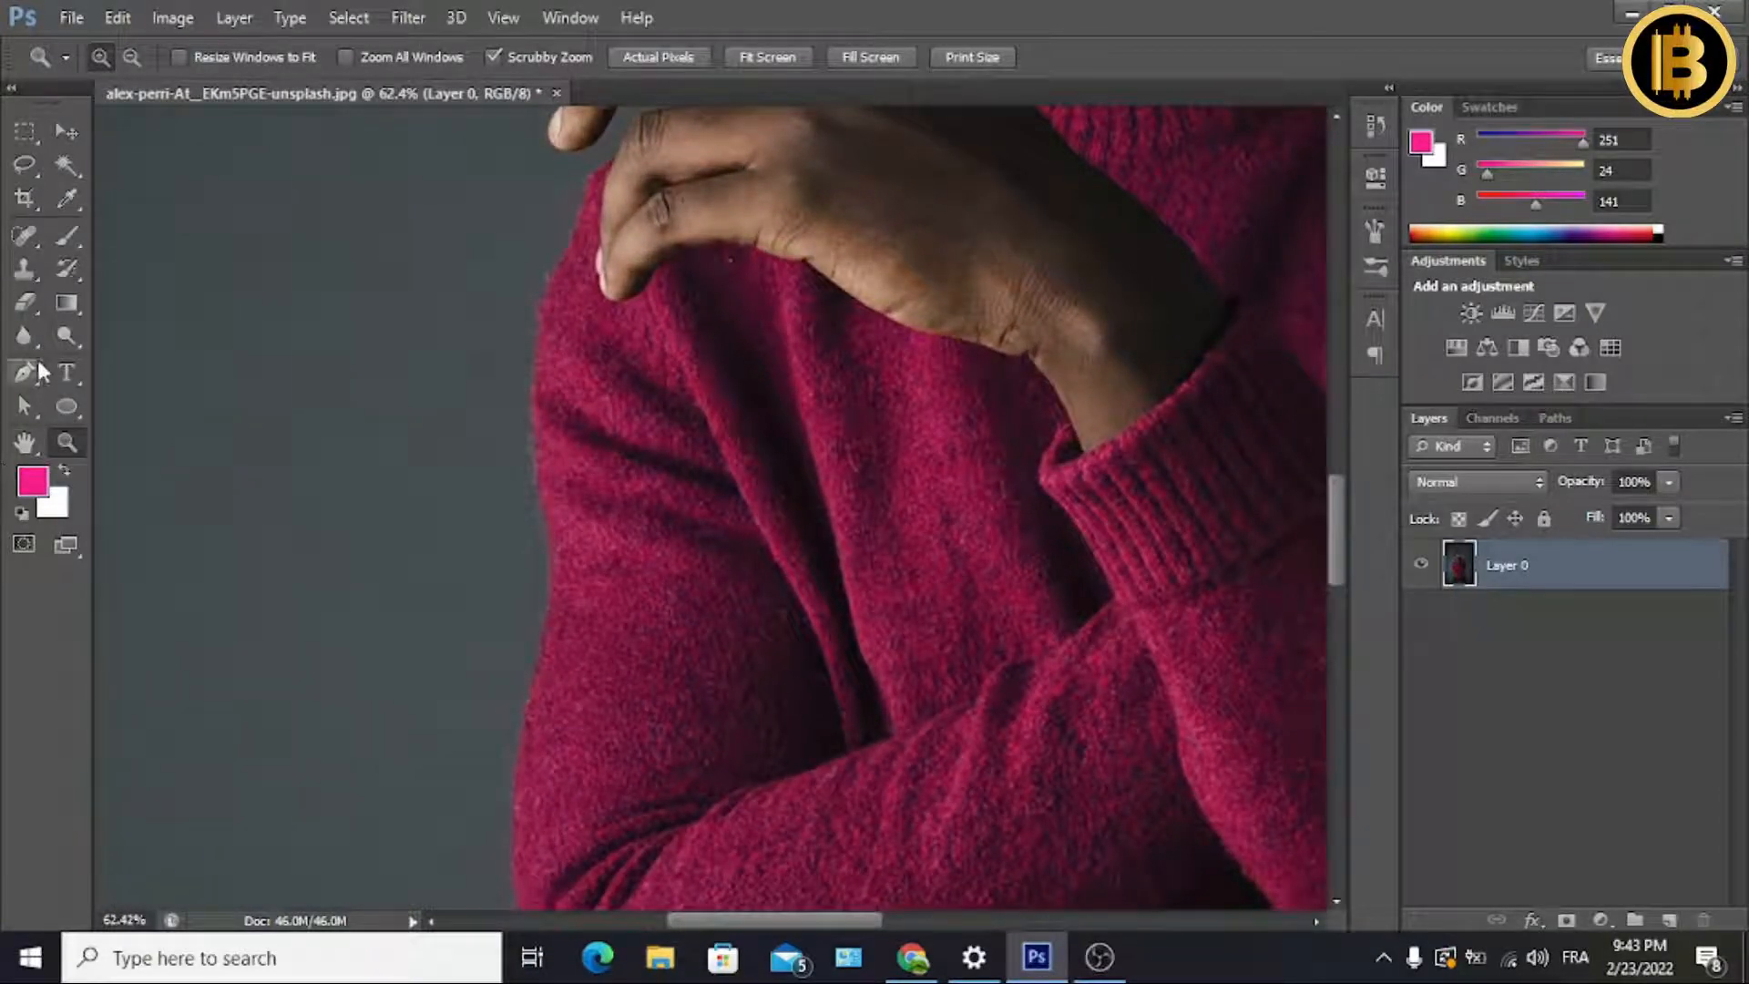
{"action": "left_click", "coordinate": [31, 370]}
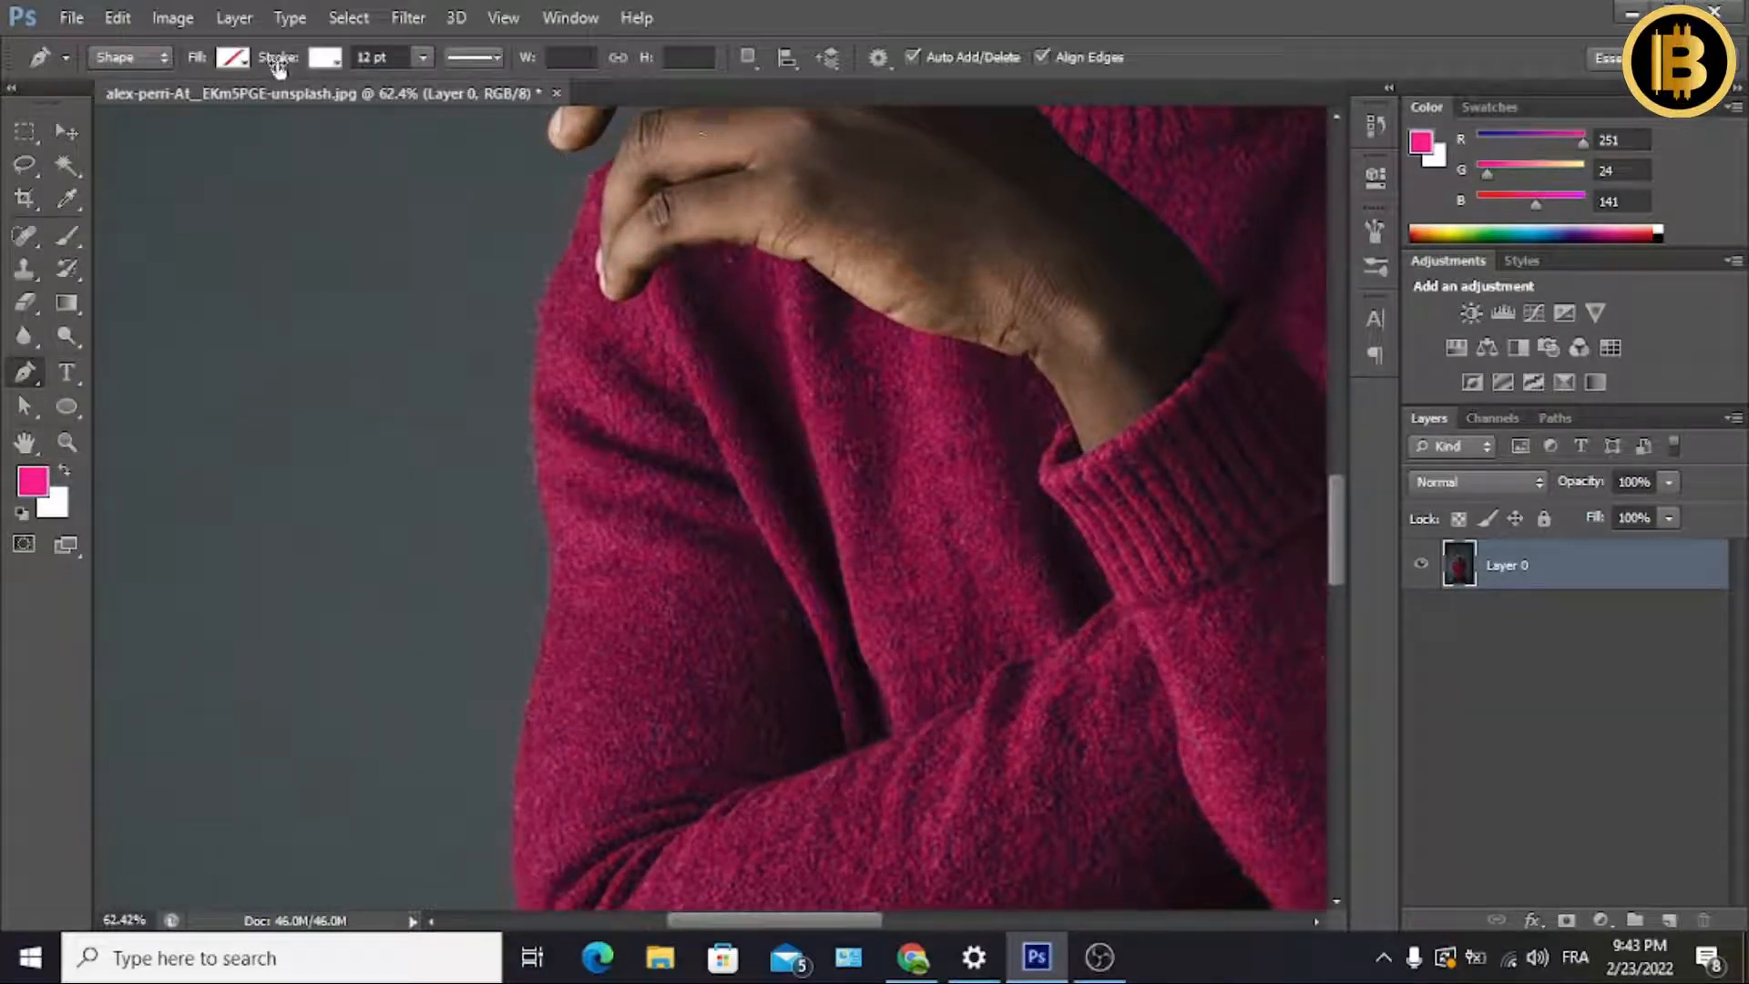
{"action": "left_click_drag", "start_coordinate": [283, 62], "coordinate": [219, 56]}
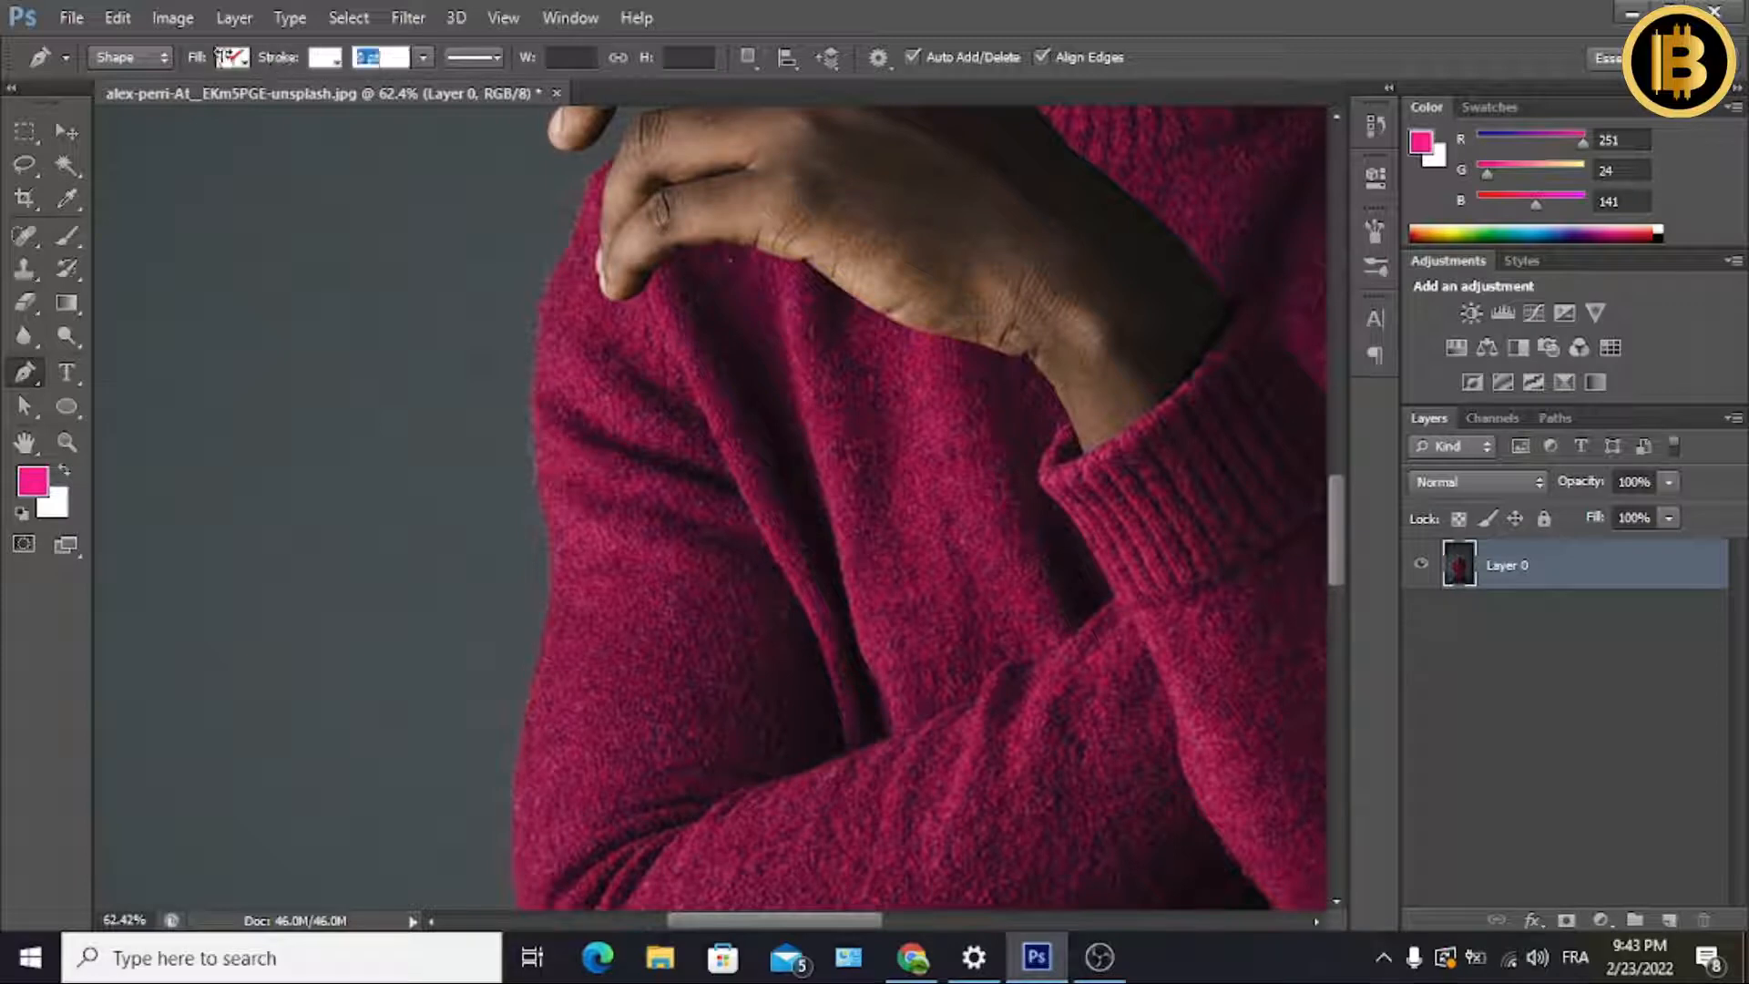
Start a pen outline below the raised hand and trace the sweater's left shoulder edge down to the upper sleeve.
{"action": "left_click", "coordinate": [592, 175]}
{"action": "left_click", "coordinate": [580, 202]}
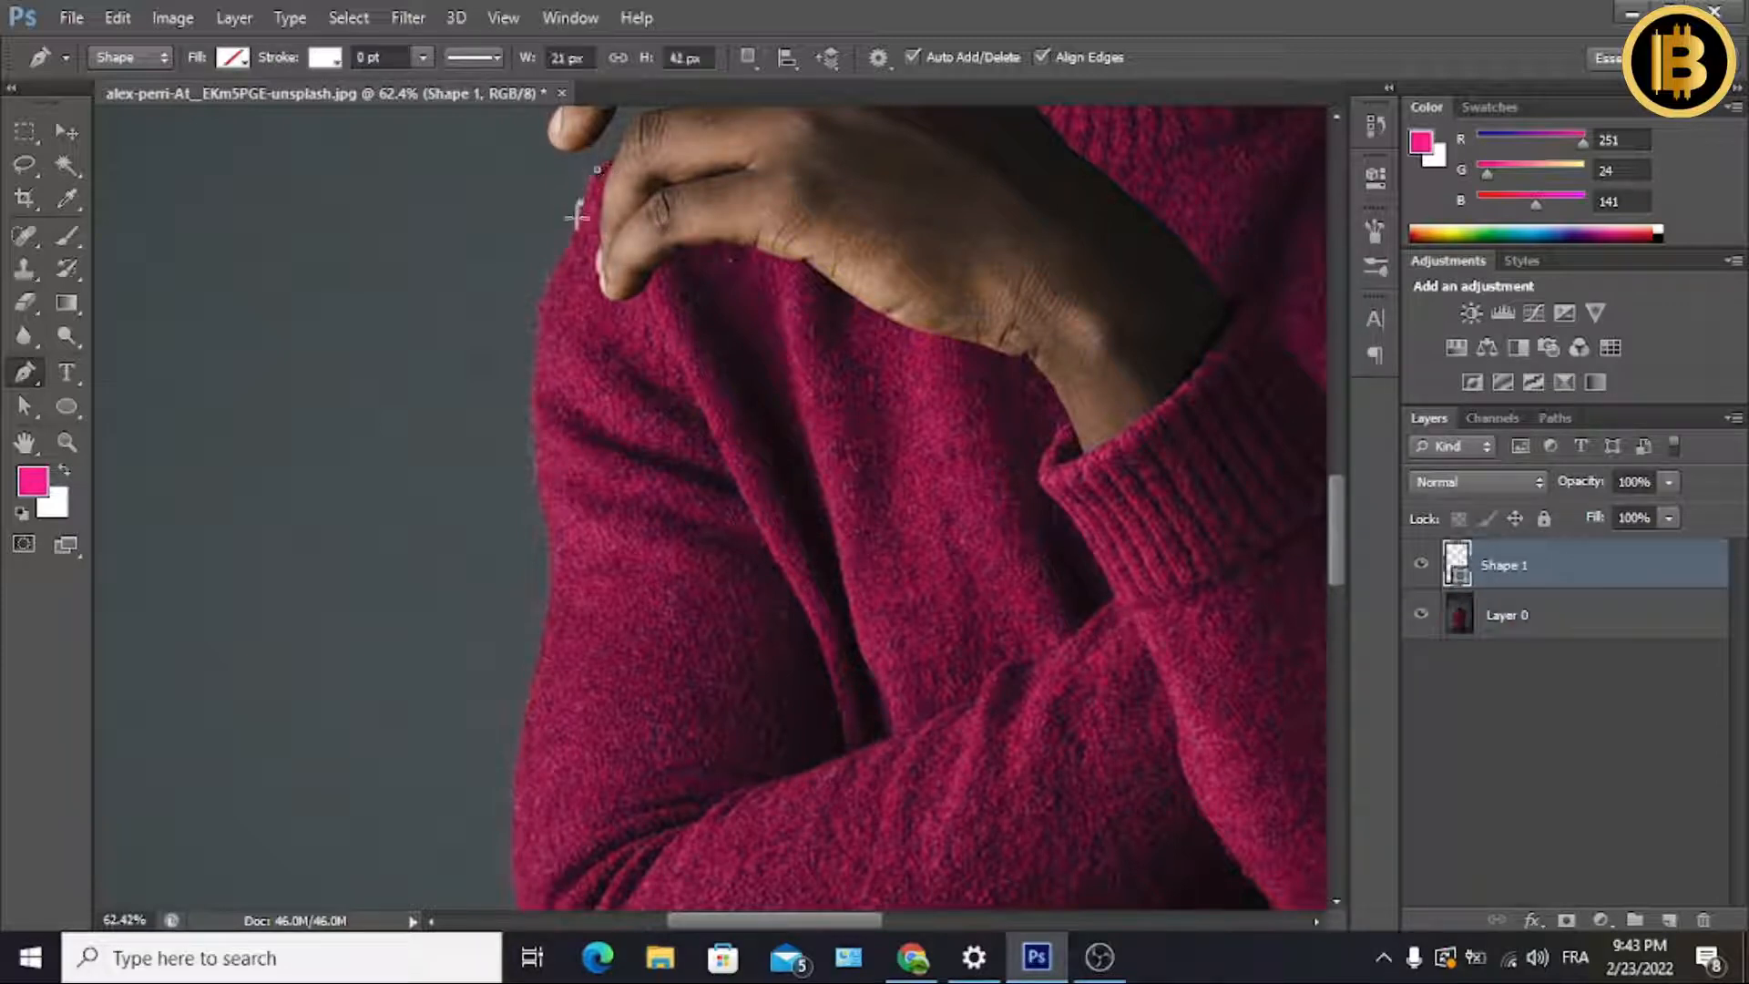
{"action": "left_click", "coordinate": [573, 230]}
{"action": "left_click", "coordinate": [563, 259]}
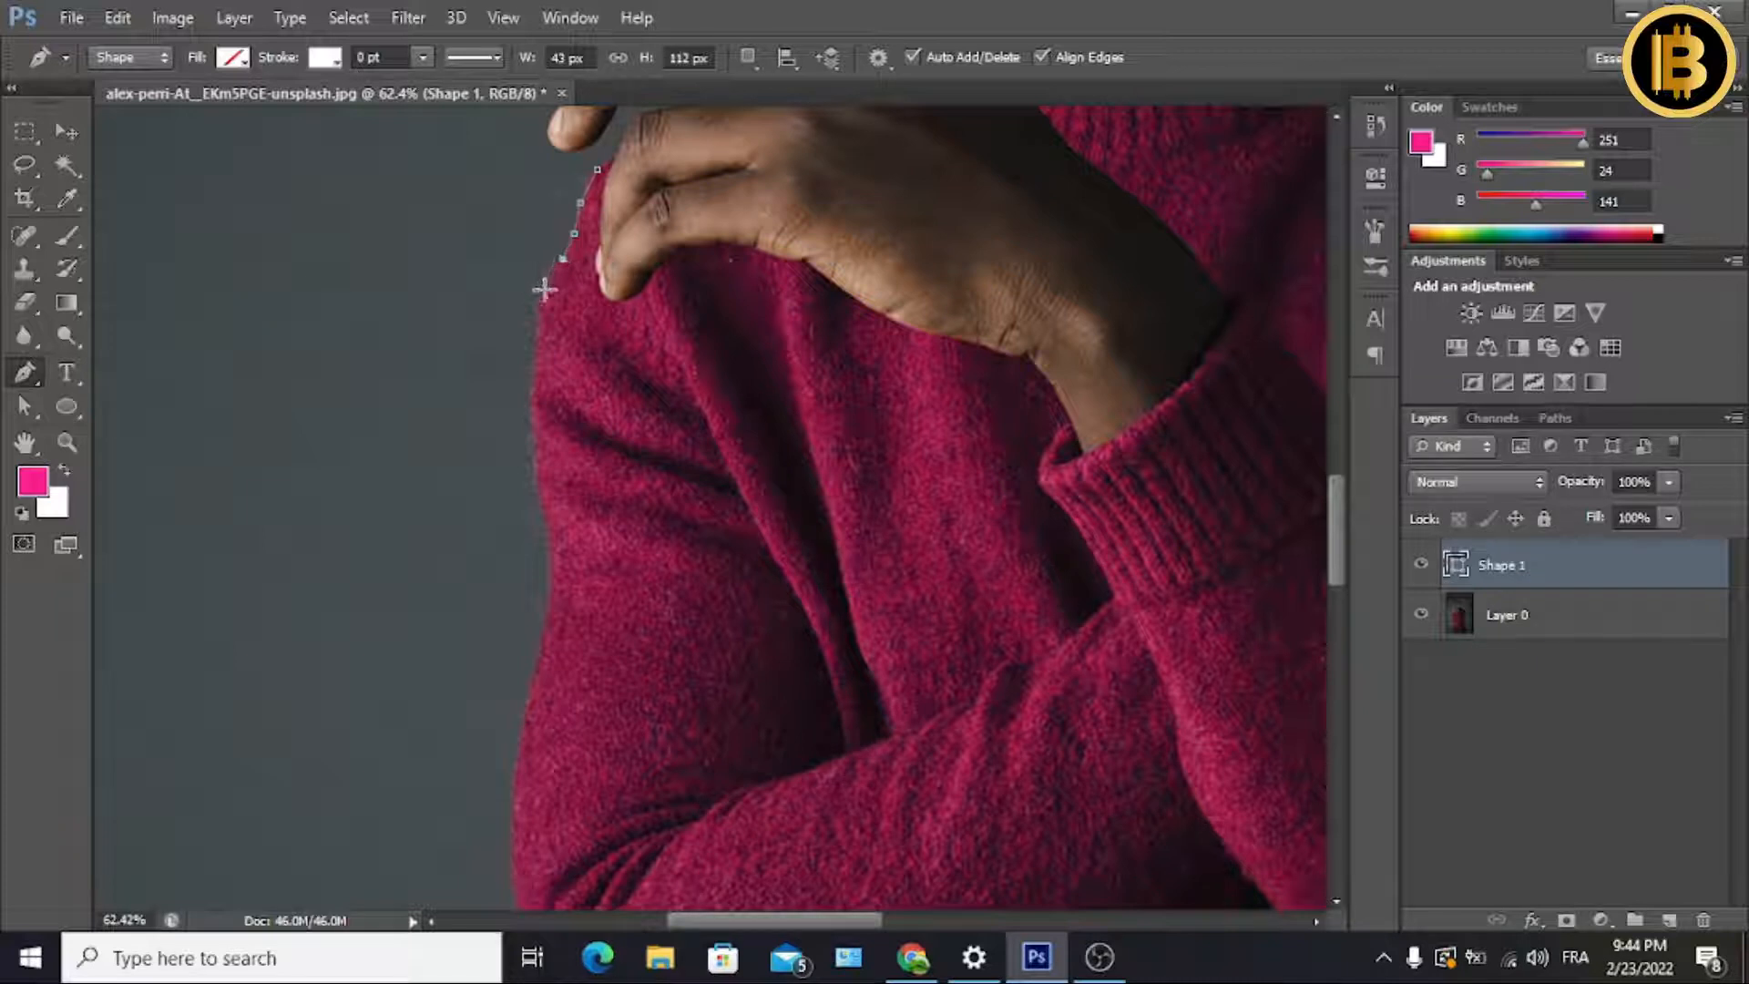
{"action": "left_click", "coordinate": [544, 291]}
{"action": "left_click", "coordinate": [535, 330]}
{"action": "left_click", "coordinate": [532, 371]}
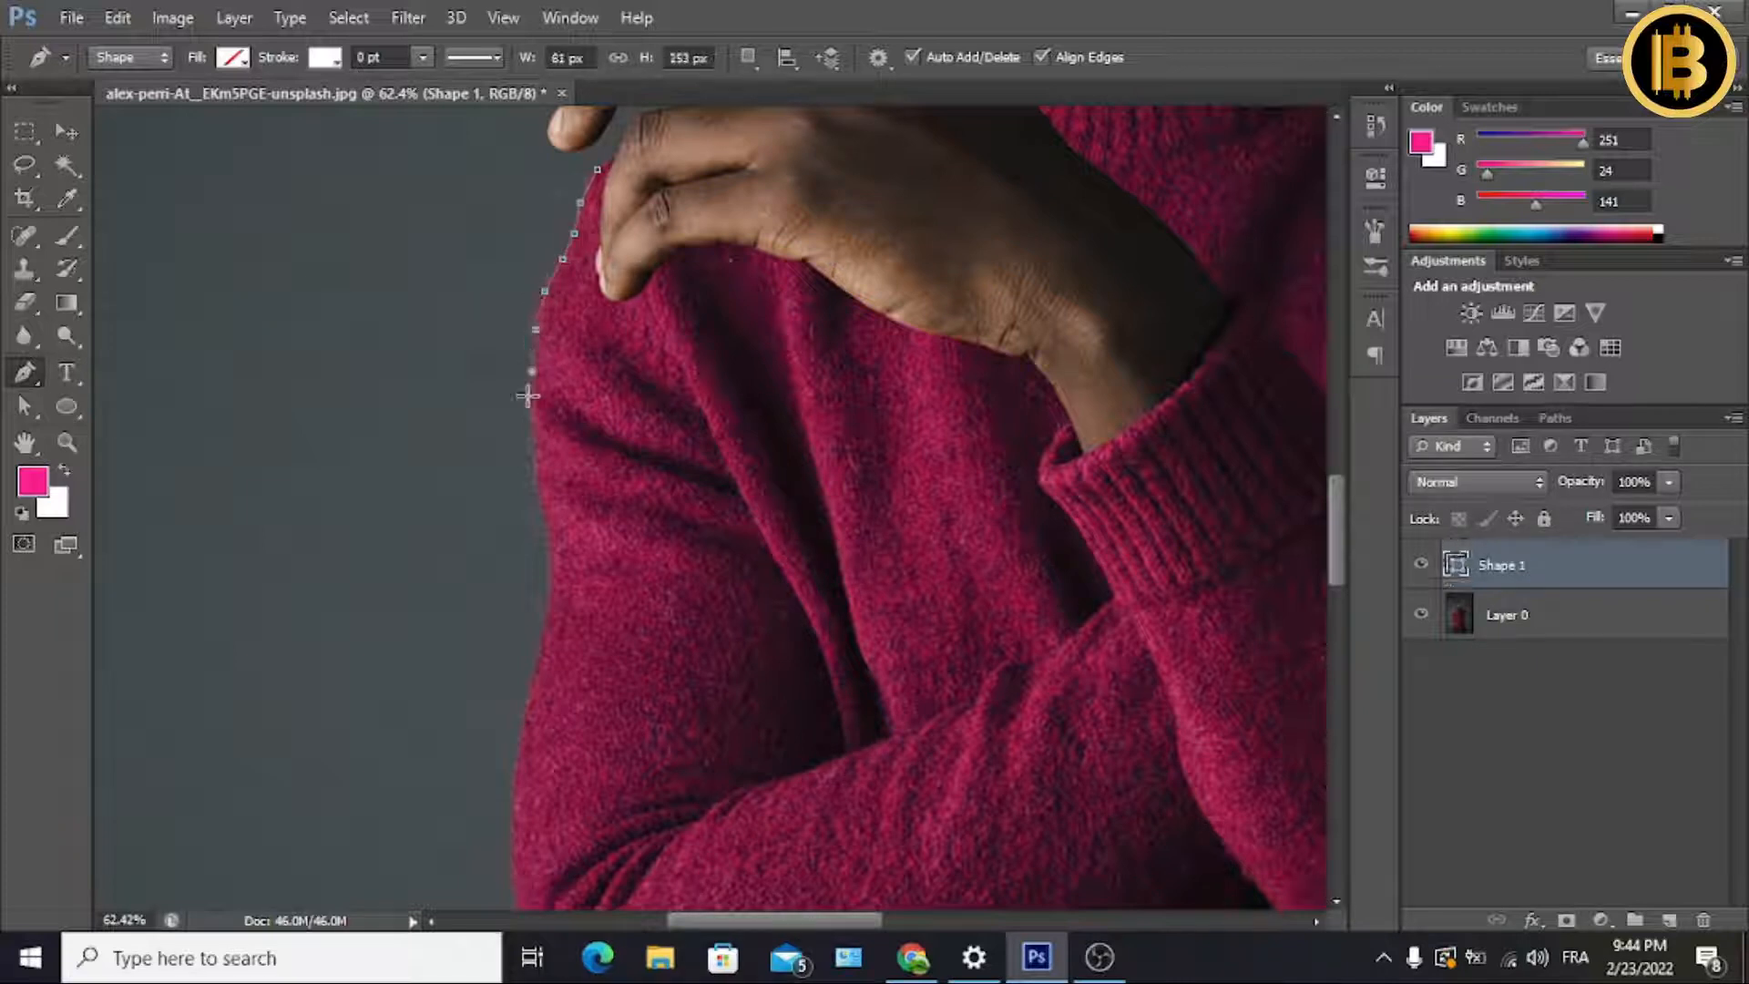
Continue the pen outline down the outer edge of the left upper sleeve to its middle.
{"action": "left_click", "coordinate": [530, 427]}
{"action": "left_click", "coordinate": [534, 473]}
{"action": "left_click", "coordinate": [535, 505]}
{"action": "left_click", "coordinate": [544, 538]}
{"action": "left_click", "coordinate": [549, 567]}
{"action": "left_click", "coordinate": [546, 600]}
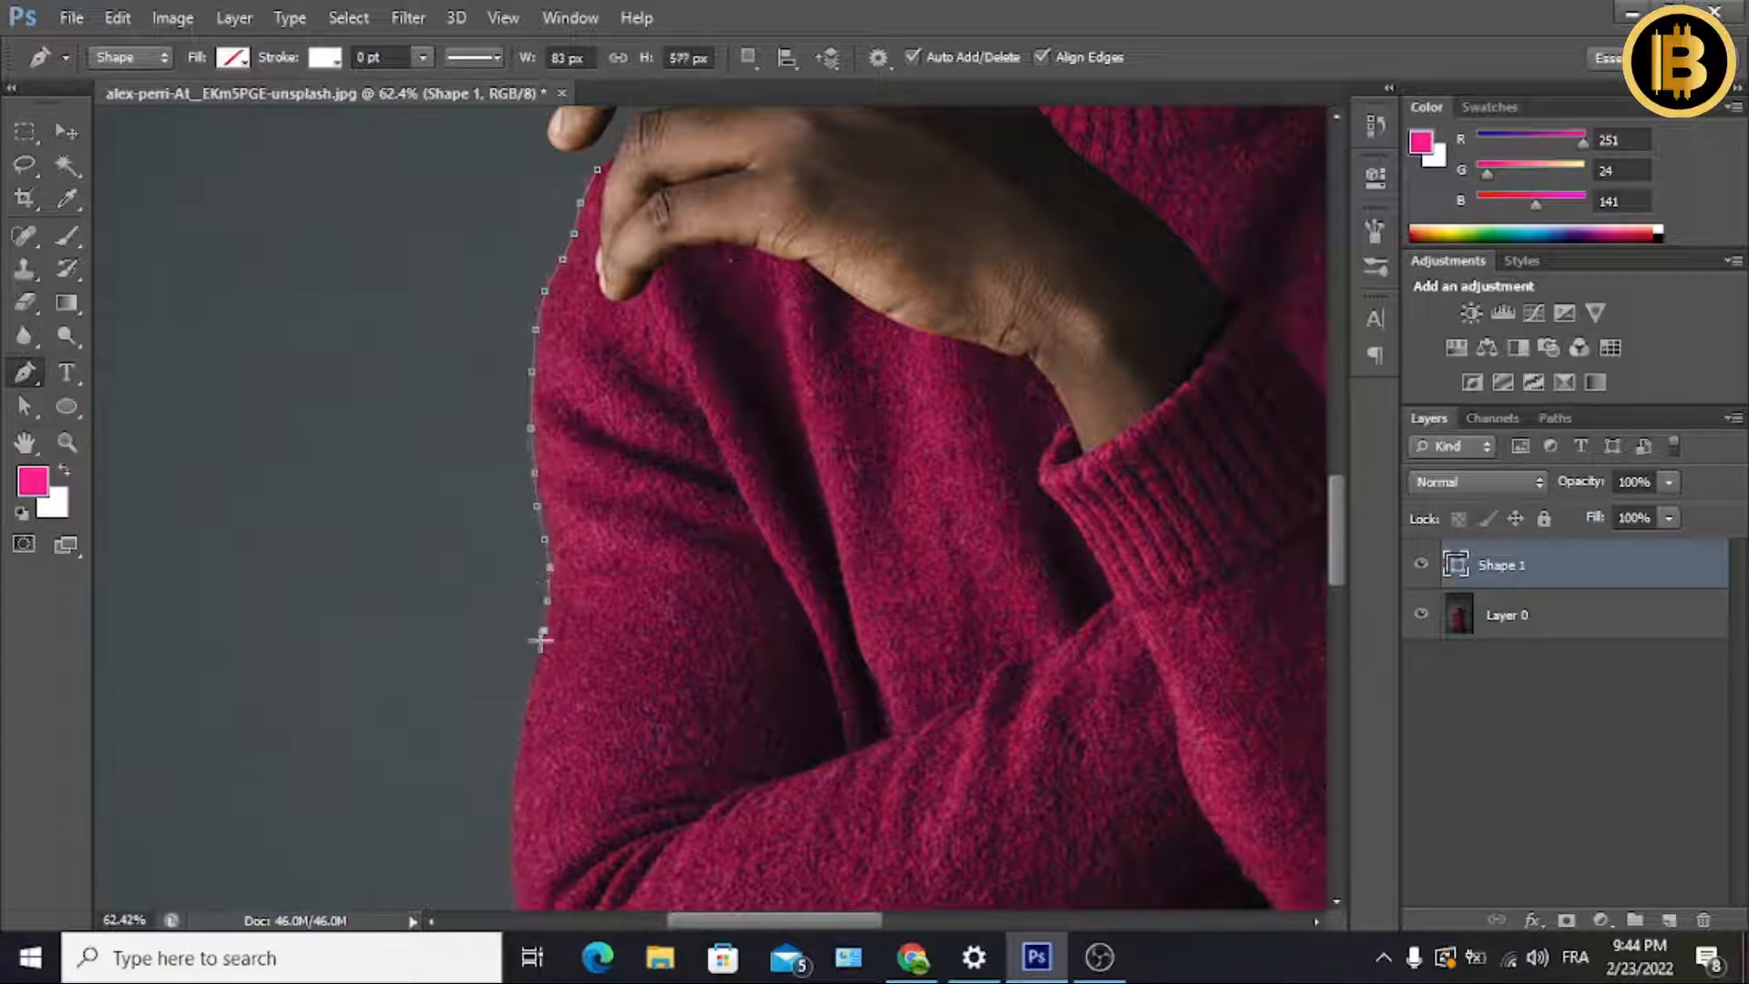
Extend the pen outline along the lower half of the left upper sleeve to the creases above the elbow.
{"action": "left_click", "coordinate": [545, 630]}
{"action": "left_click", "coordinate": [538, 659]}
{"action": "left_click", "coordinate": [529, 693]}
{"action": "left_click", "coordinate": [525, 724]}
{"action": "left_click", "coordinate": [521, 755]}
{"action": "left_click", "coordinate": [509, 785]}
{"action": "left_click", "coordinate": [513, 853]}
{"action": "left_click", "coordinate": [513, 887]}
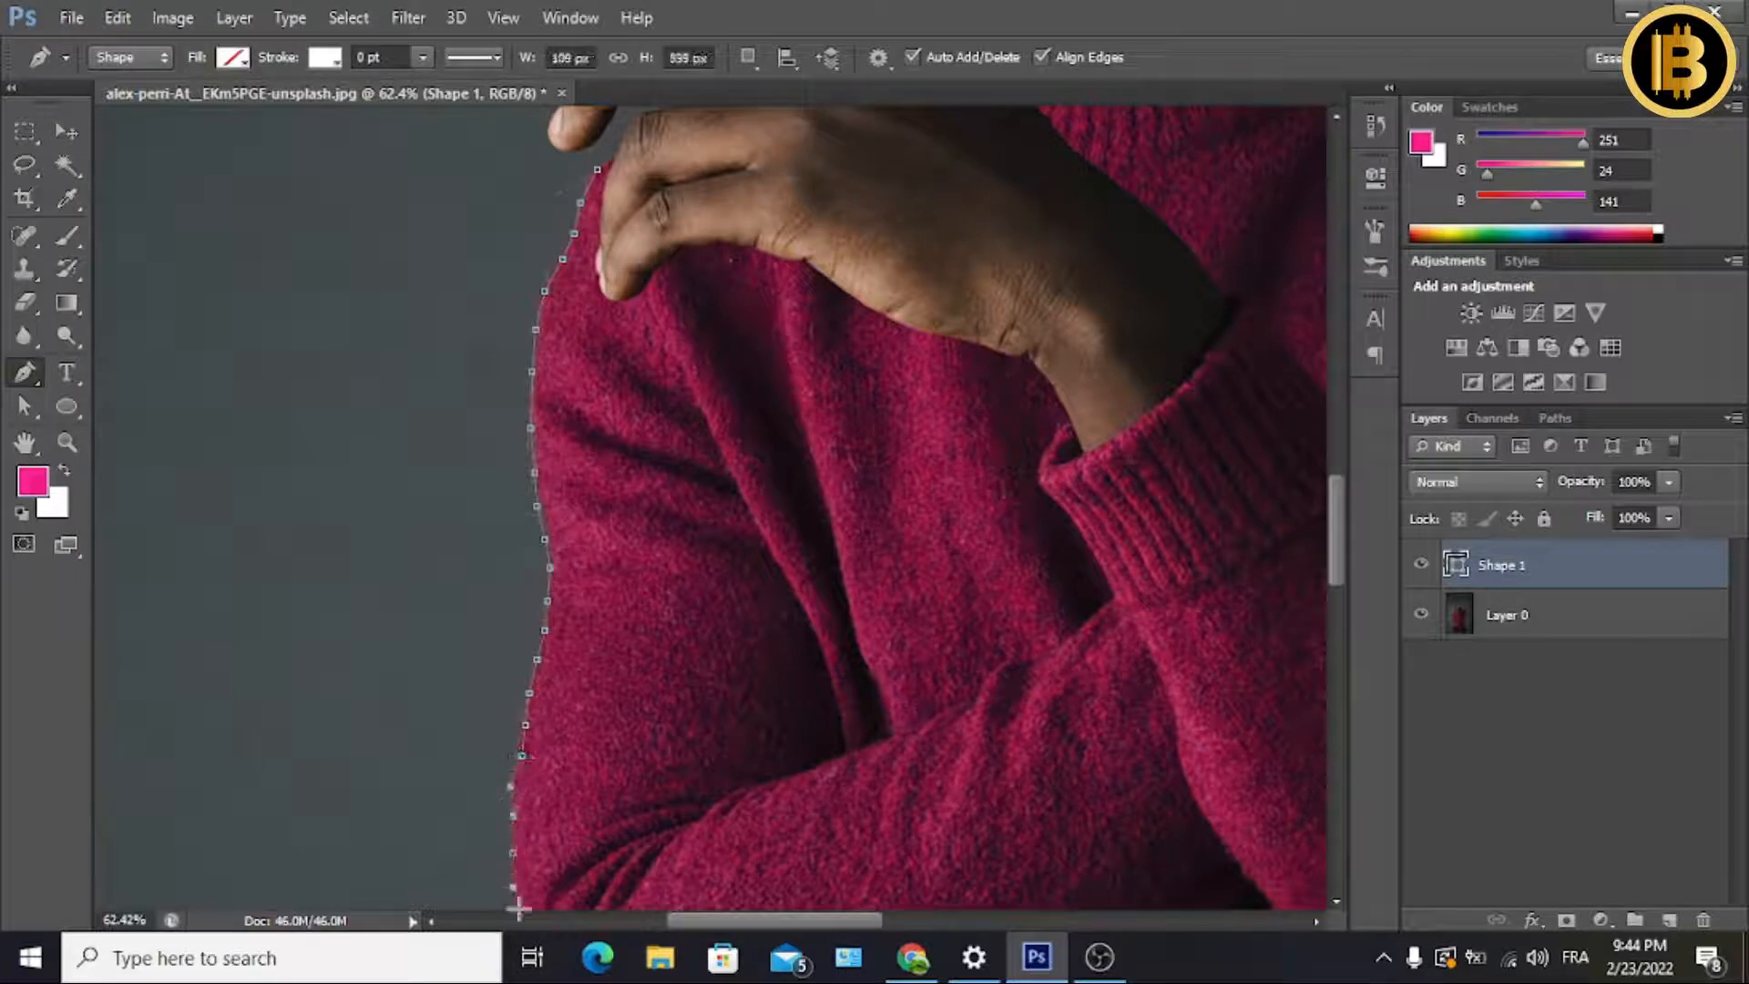
{"action": "left_click", "coordinate": [519, 907]}
Curve the pen outline around the left elbow to the point where the forearm meets the torso.
{"action": "left_click_drag", "start_coordinate": [1337, 557], "coordinate": [1338, 649]}
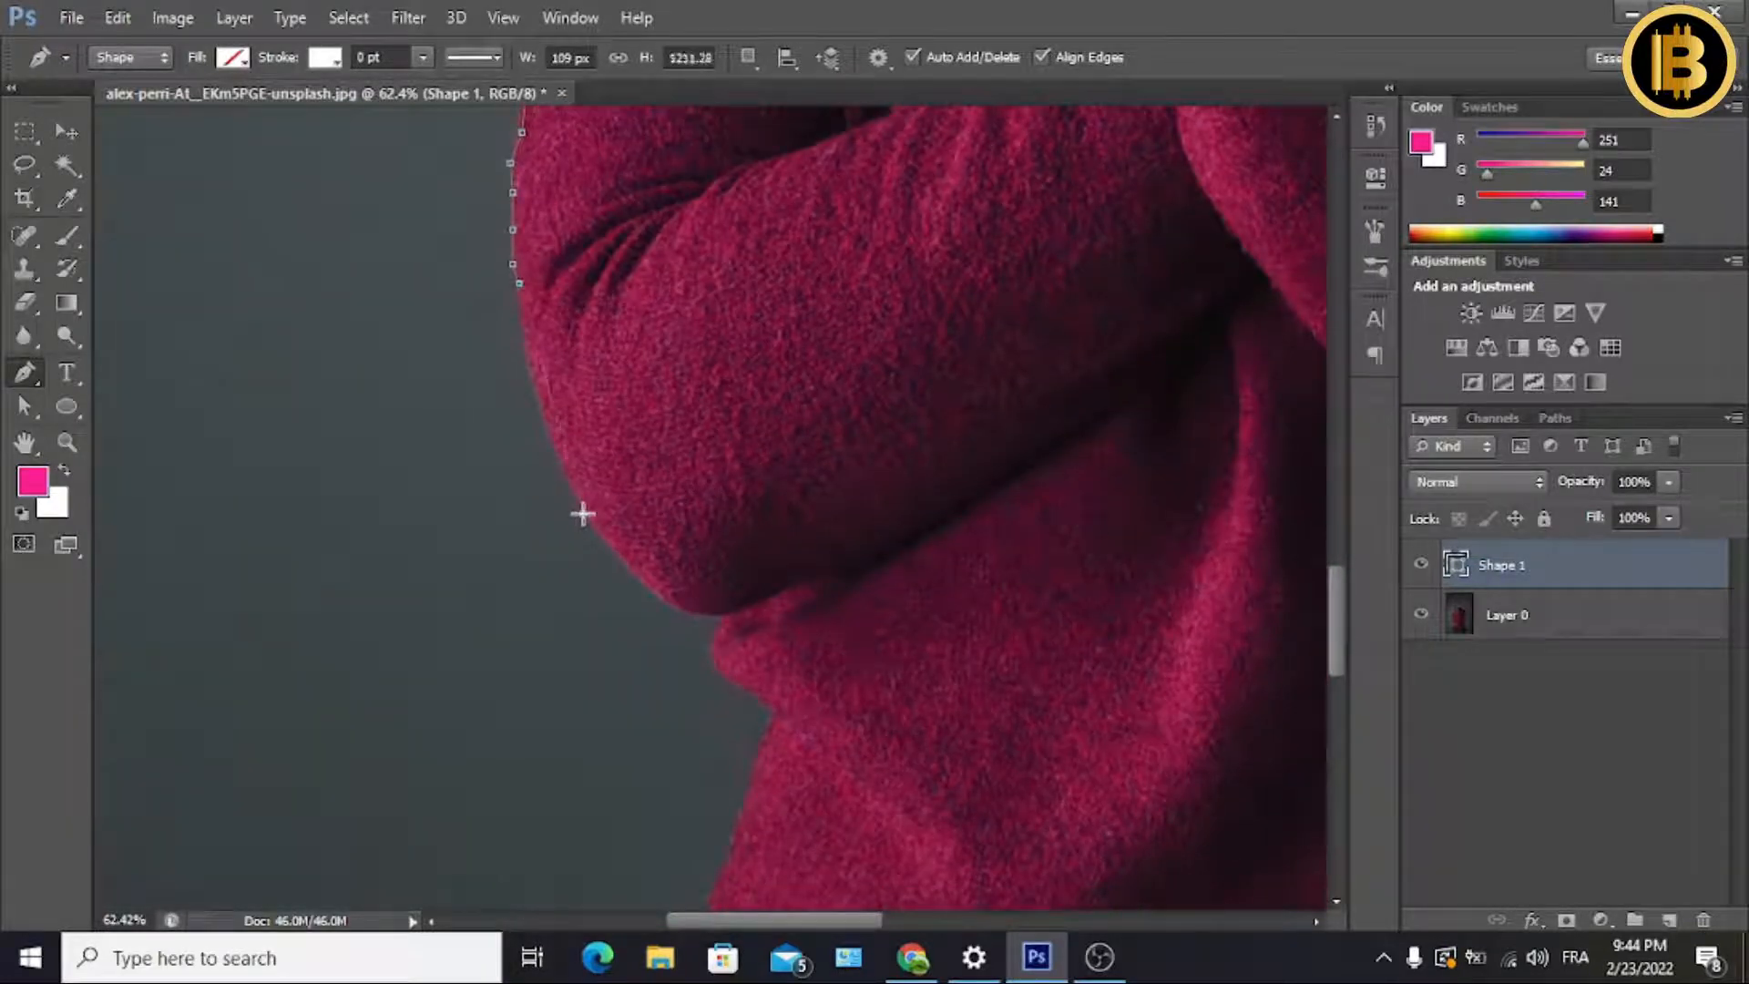
{"action": "left_click_drag", "start_coordinate": [582, 514], "coordinate": [644, 597]}
{"action": "left_click", "coordinate": [628, 566]}
{"action": "left_click", "coordinate": [650, 589]}
{"action": "left_click", "coordinate": [685, 611]}
{"action": "left_click", "coordinate": [704, 616]}
Trace the bulging fold below the left elbow and the start of the sweater's left side.
{"action": "left_click", "coordinate": [712, 640]}
{"action": "left_click", "coordinate": [713, 661]}
{"action": "left_click", "coordinate": [726, 680]}
{"action": "left_click", "coordinate": [747, 693]}
{"action": "left_click", "coordinate": [763, 704]}
{"action": "left_click", "coordinate": [775, 716]}
{"action": "left_click", "coordinate": [766, 736]}
{"action": "left_click", "coordinate": [758, 758]}
{"action": "left_click", "coordinate": [748, 782]}
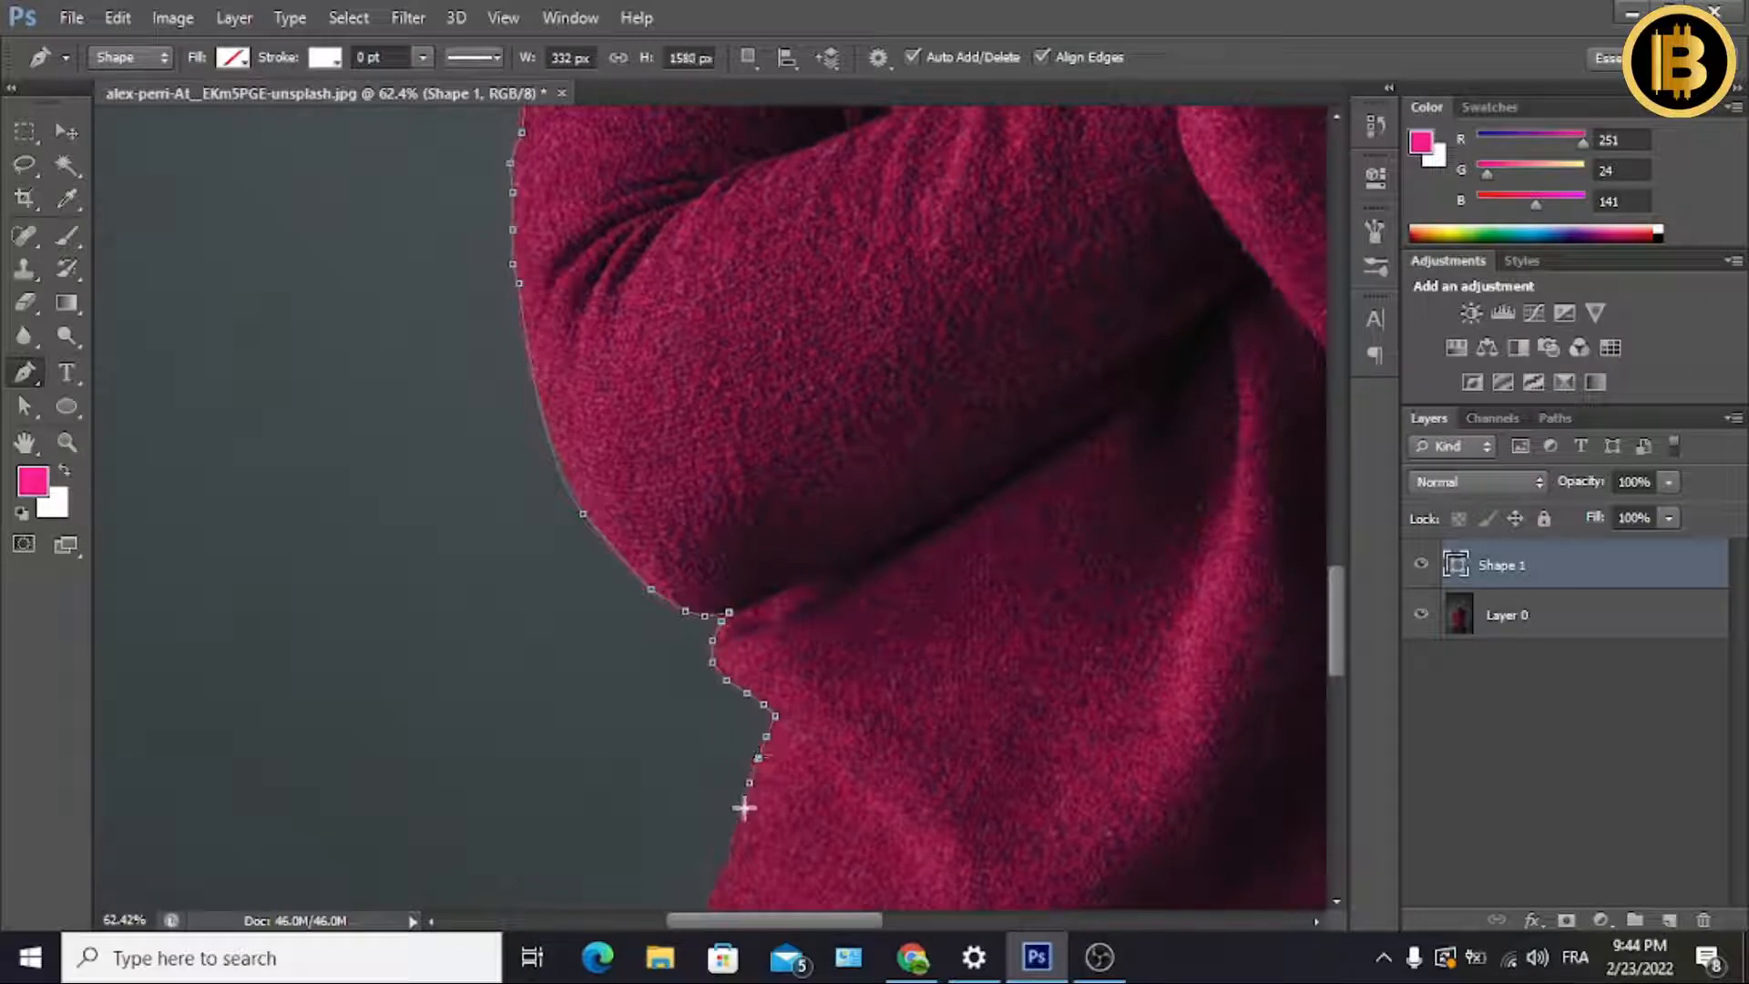
Continue the outline down the sweater's left side toward the ribbed waistband.
{"action": "left_click", "coordinate": [745, 807]}
{"action": "left_click", "coordinate": [736, 831]}
{"action": "left_click", "coordinate": [732, 851]}
{"action": "left_click", "coordinate": [724, 872]}
{"action": "left_click", "coordinate": [712, 894]}
{"action": "left_click", "coordinate": [705, 907]}
Trace the left edge of the ribbed waistband down to its lower corner.
{"action": "scroll", "coordinate": [1341, 674], "scroll_direction": "down", "scroll_amount": 5}
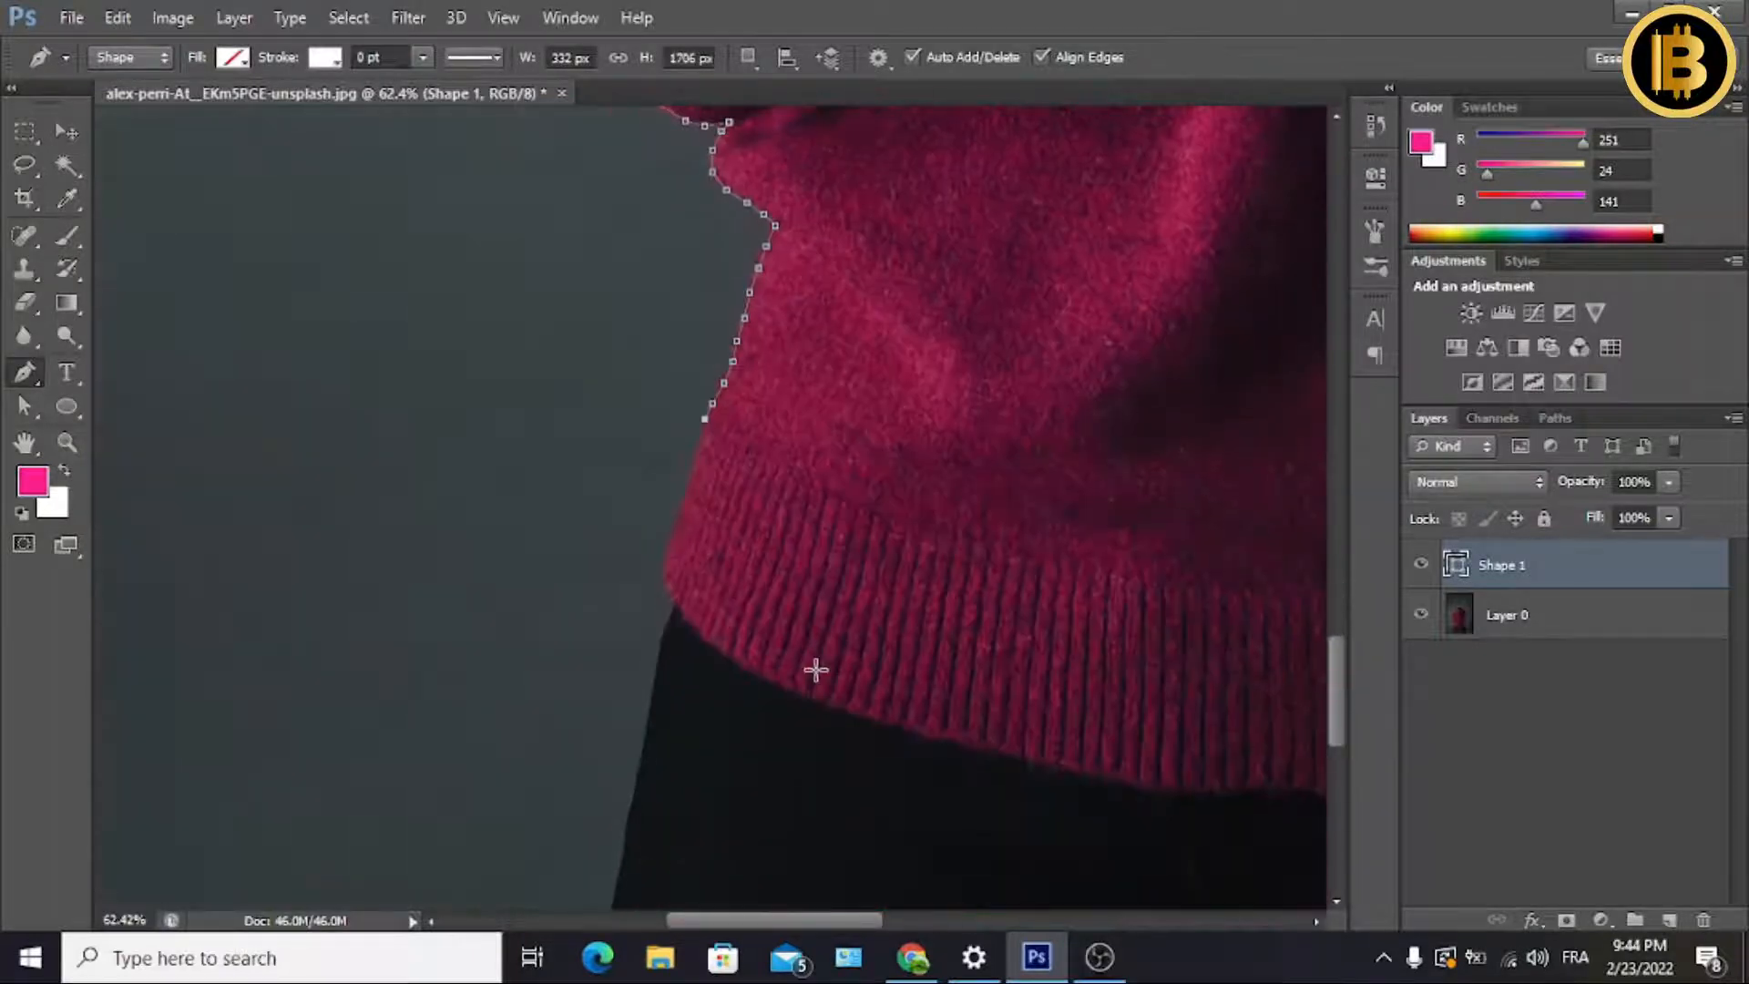
{"action": "left_click", "coordinate": [693, 462]}
{"action": "left_click", "coordinate": [684, 493]}
{"action": "left_click", "coordinate": [673, 532]}
{"action": "left_click", "coordinate": [663, 555]}
{"action": "left_click", "coordinate": [659, 573]}
Trace the bottom hem with curved pen segments from the left side to the sweater's lower right corner.
{"action": "left_click_drag", "start_coordinate": [753, 672], "coordinate": [832, 718]}
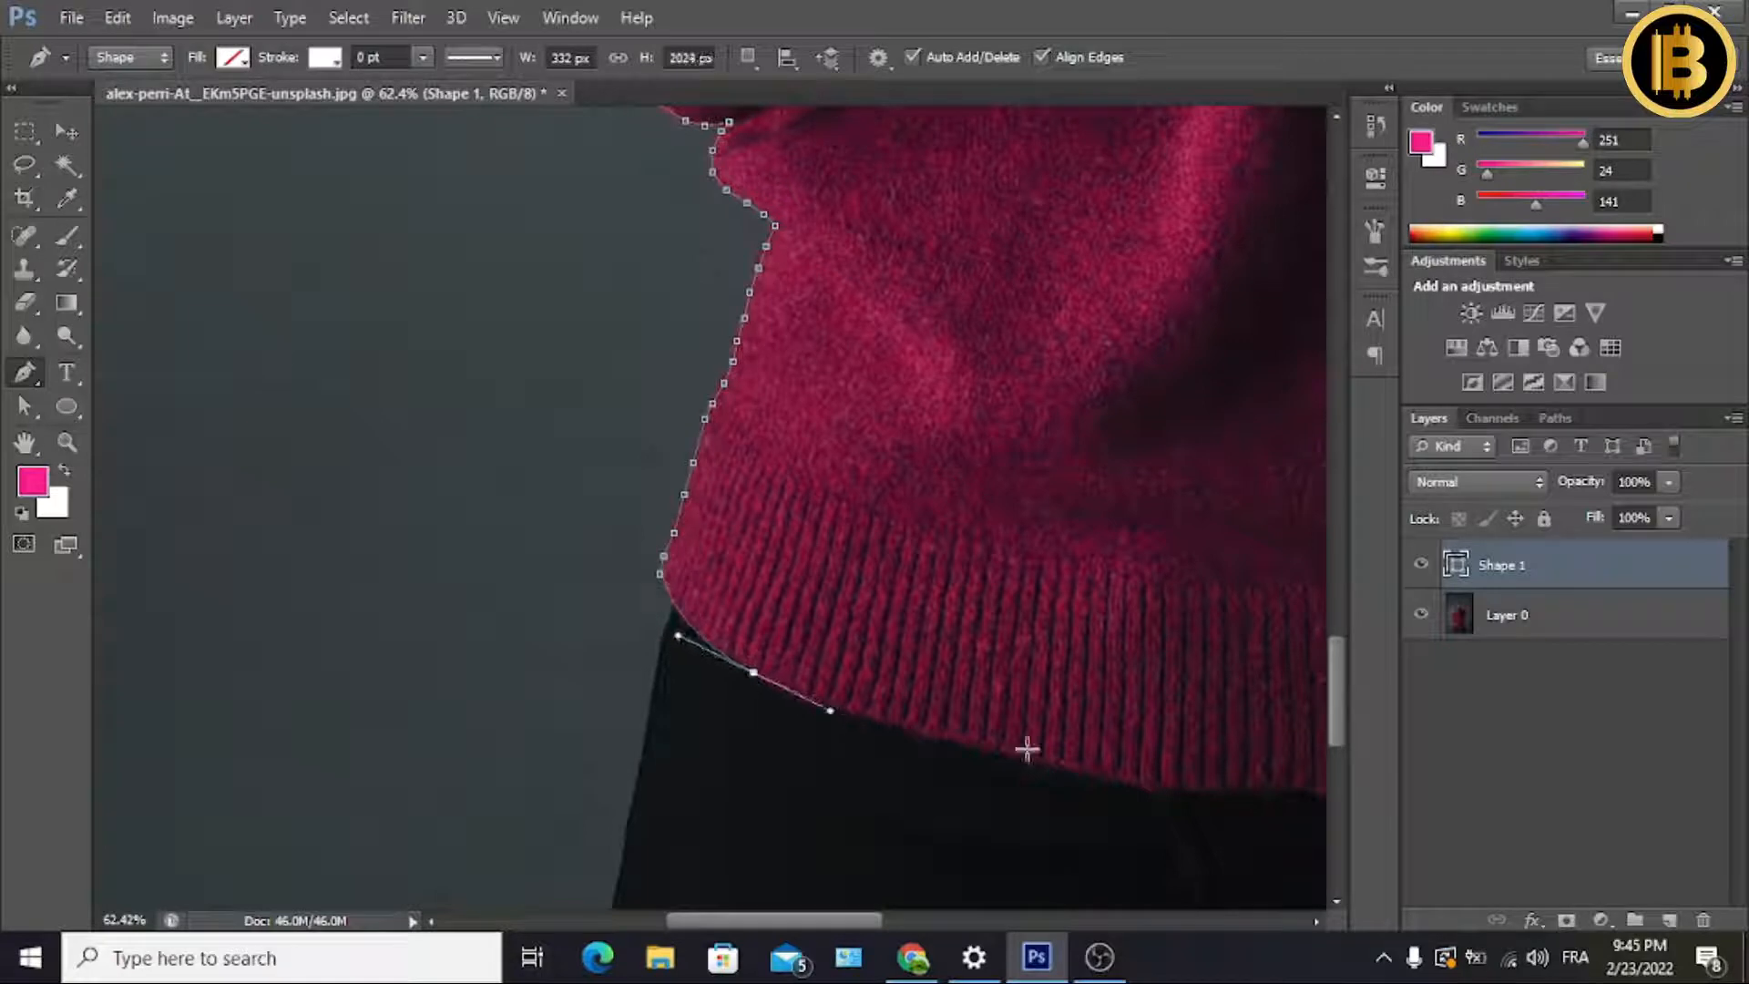
{"action": "left_click_drag", "start_coordinate": [1069, 771], "coordinate": [1116, 782]}
{"action": "scroll", "coordinate": [831, 904], "scroll_direction": "right", "scroll_amount": 5}
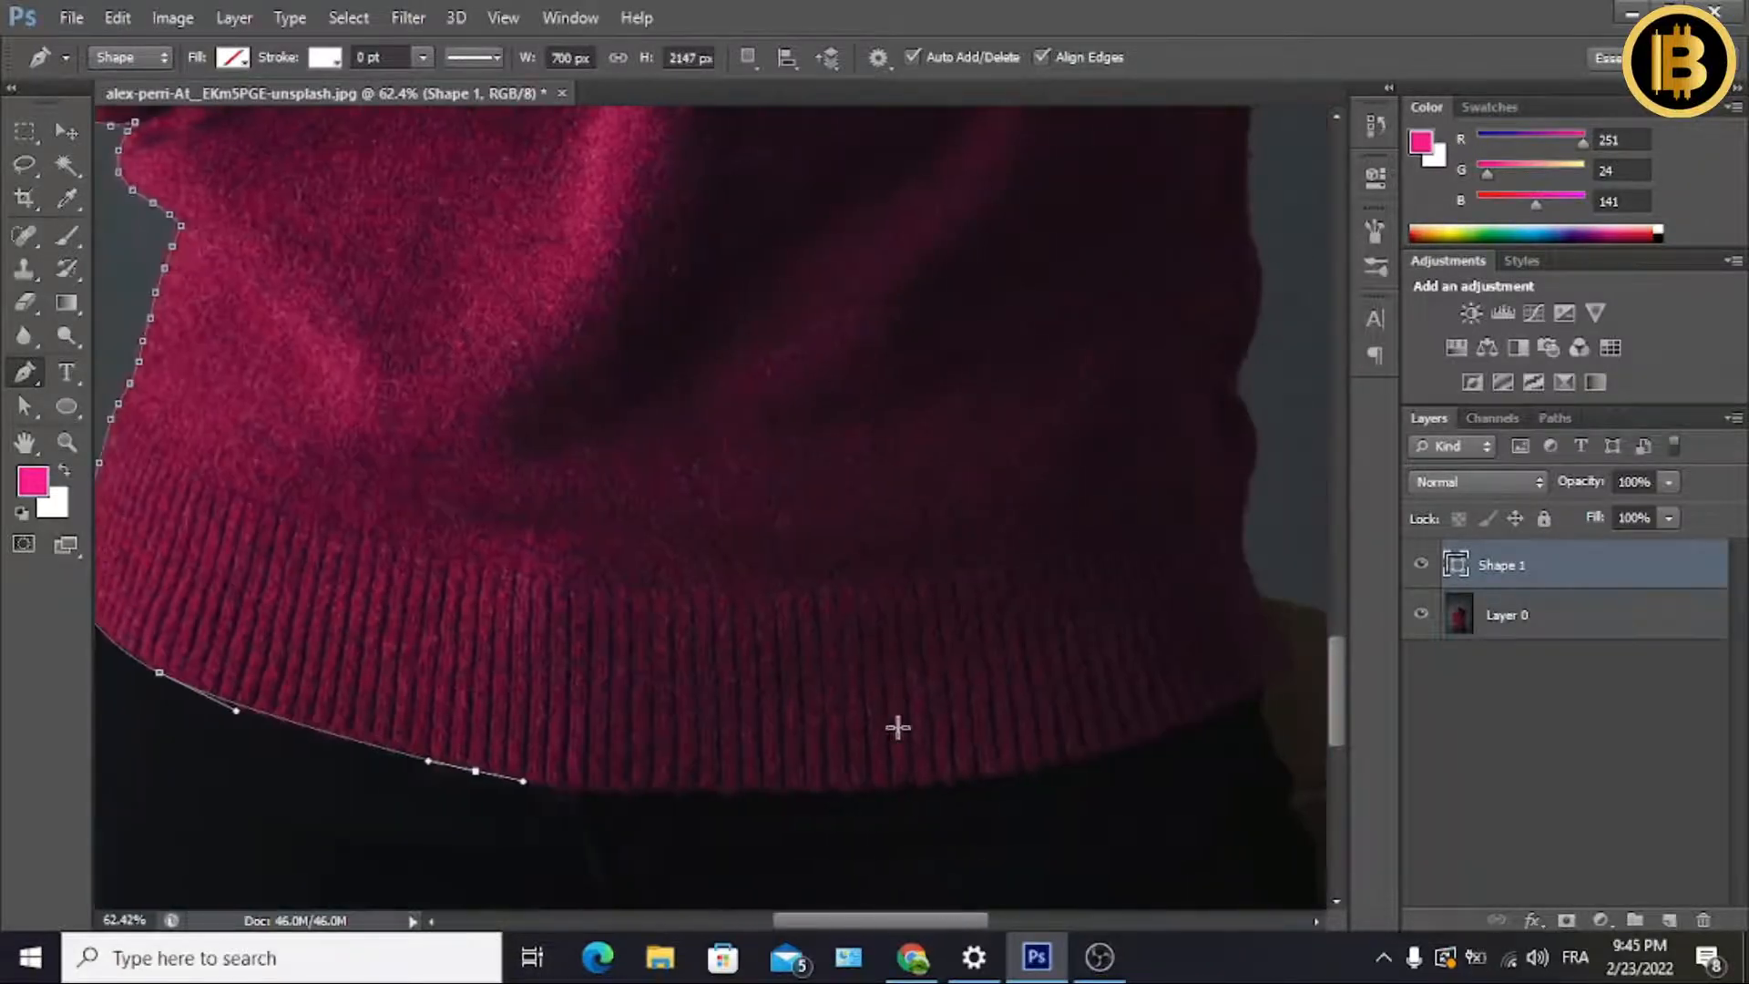
{"action": "left_click_drag", "start_coordinate": [879, 784], "coordinate": [1000, 779]}
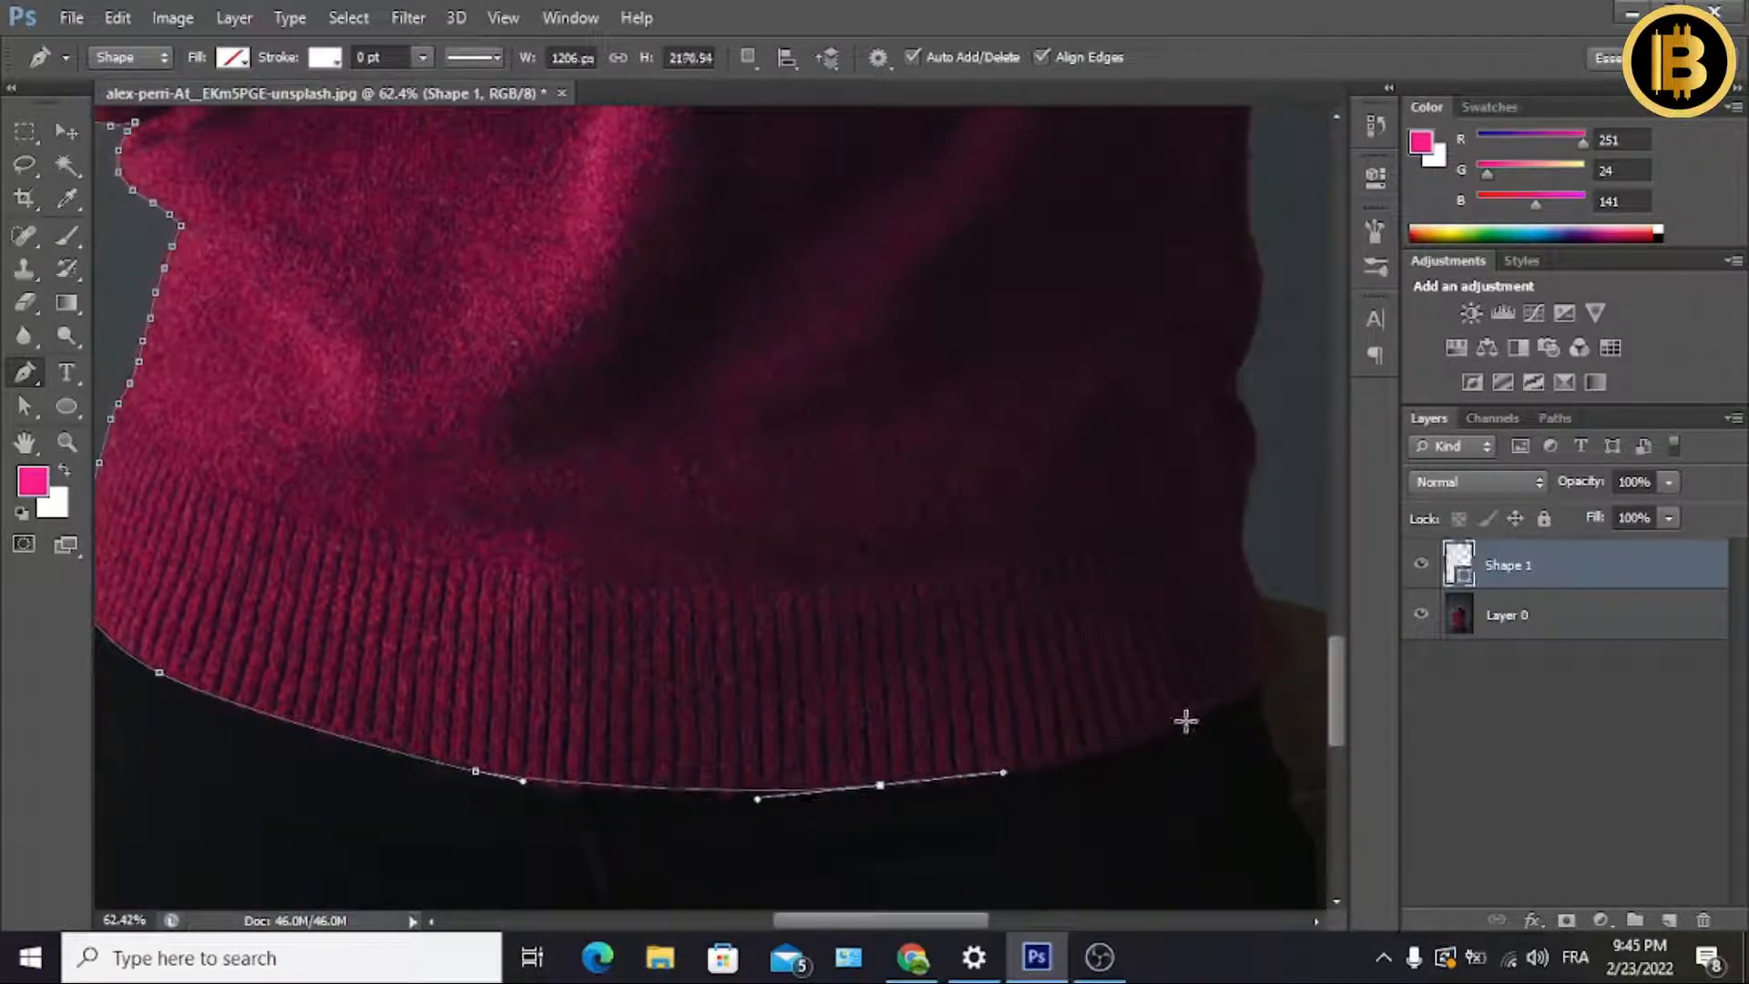
{"action": "left_click_drag", "start_coordinate": [1187, 722], "coordinate": [1240, 697]}
{"action": "left_click", "coordinate": [1286, 666]}
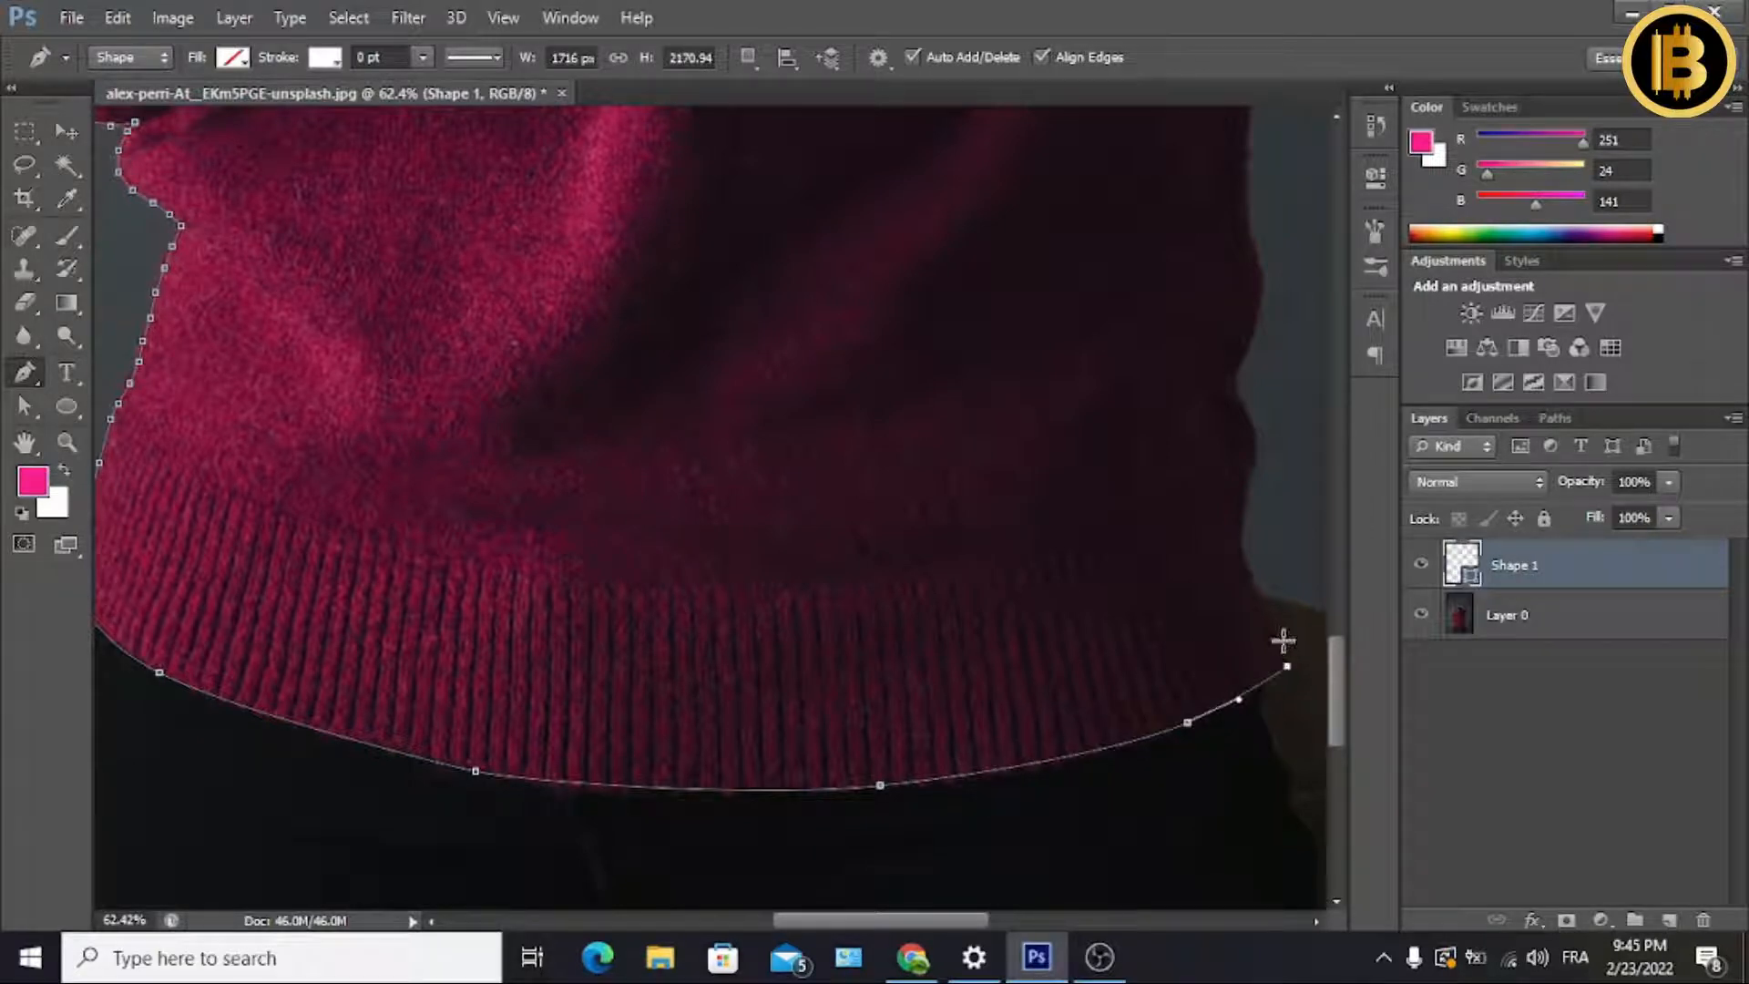
Trace the sweater's right edge upward from the hem corner to the first indentation above the waistband.
{"action": "left_click", "coordinate": [1280, 638]}
{"action": "left_click", "coordinate": [1261, 601]}
{"action": "left_click", "coordinate": [1251, 575]}
{"action": "left_click", "coordinate": [1243, 554]}
{"action": "left_click", "coordinate": [1242, 520]}
{"action": "left_click", "coordinate": [1247, 492]}
{"action": "left_click", "coordinate": [1248, 468]}
{"action": "left_click", "coordinate": [1256, 445]}
{"action": "left_click", "coordinate": [1256, 423]}
{"action": "left_click", "coordinate": [1240, 372]}
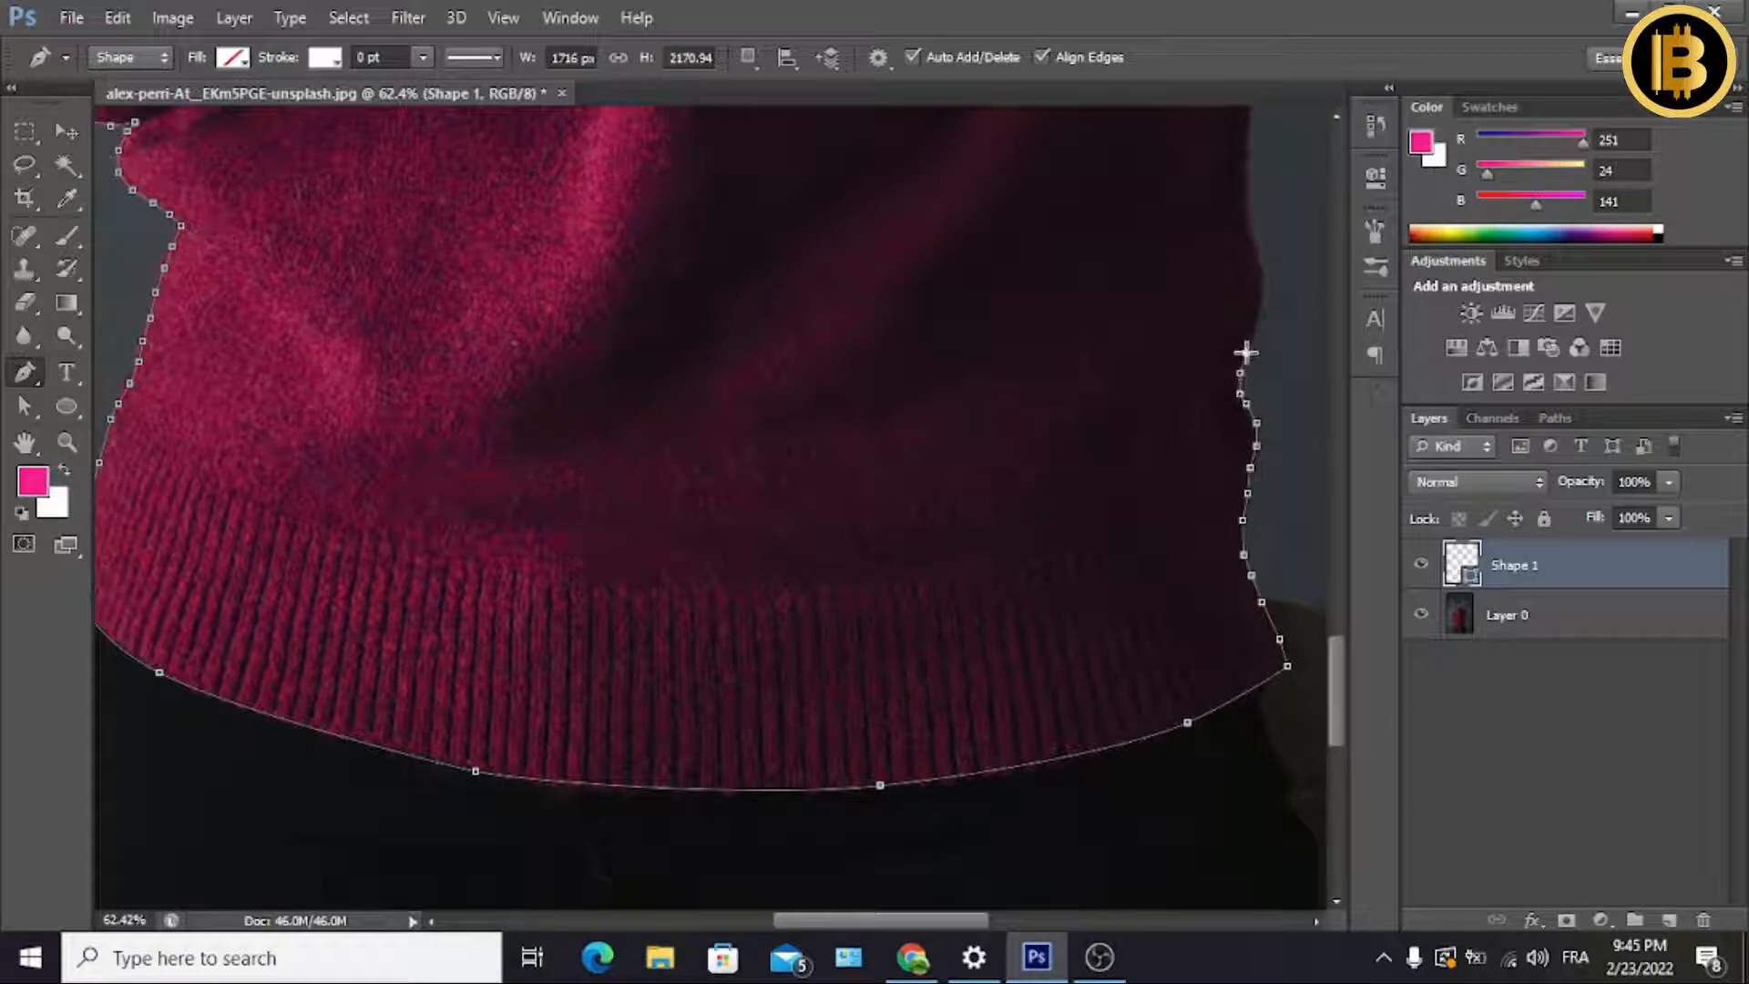
Continue the outline up the sweater's right side, following the bulge above the waist indentation.
{"action": "left_click", "coordinate": [1246, 351]}
{"action": "left_click", "coordinate": [1252, 329]}
{"action": "left_click", "coordinate": [1259, 301]}
{"action": "left_click", "coordinate": [1265, 274]}
{"action": "left_click", "coordinate": [1260, 253]}
{"action": "left_click", "coordinate": [1254, 234]}
{"action": "left_click", "coordinate": [1249, 212]}
{"action": "left_click", "coordinate": [1247, 180]}
{"action": "left_click", "coordinate": [1246, 149]}
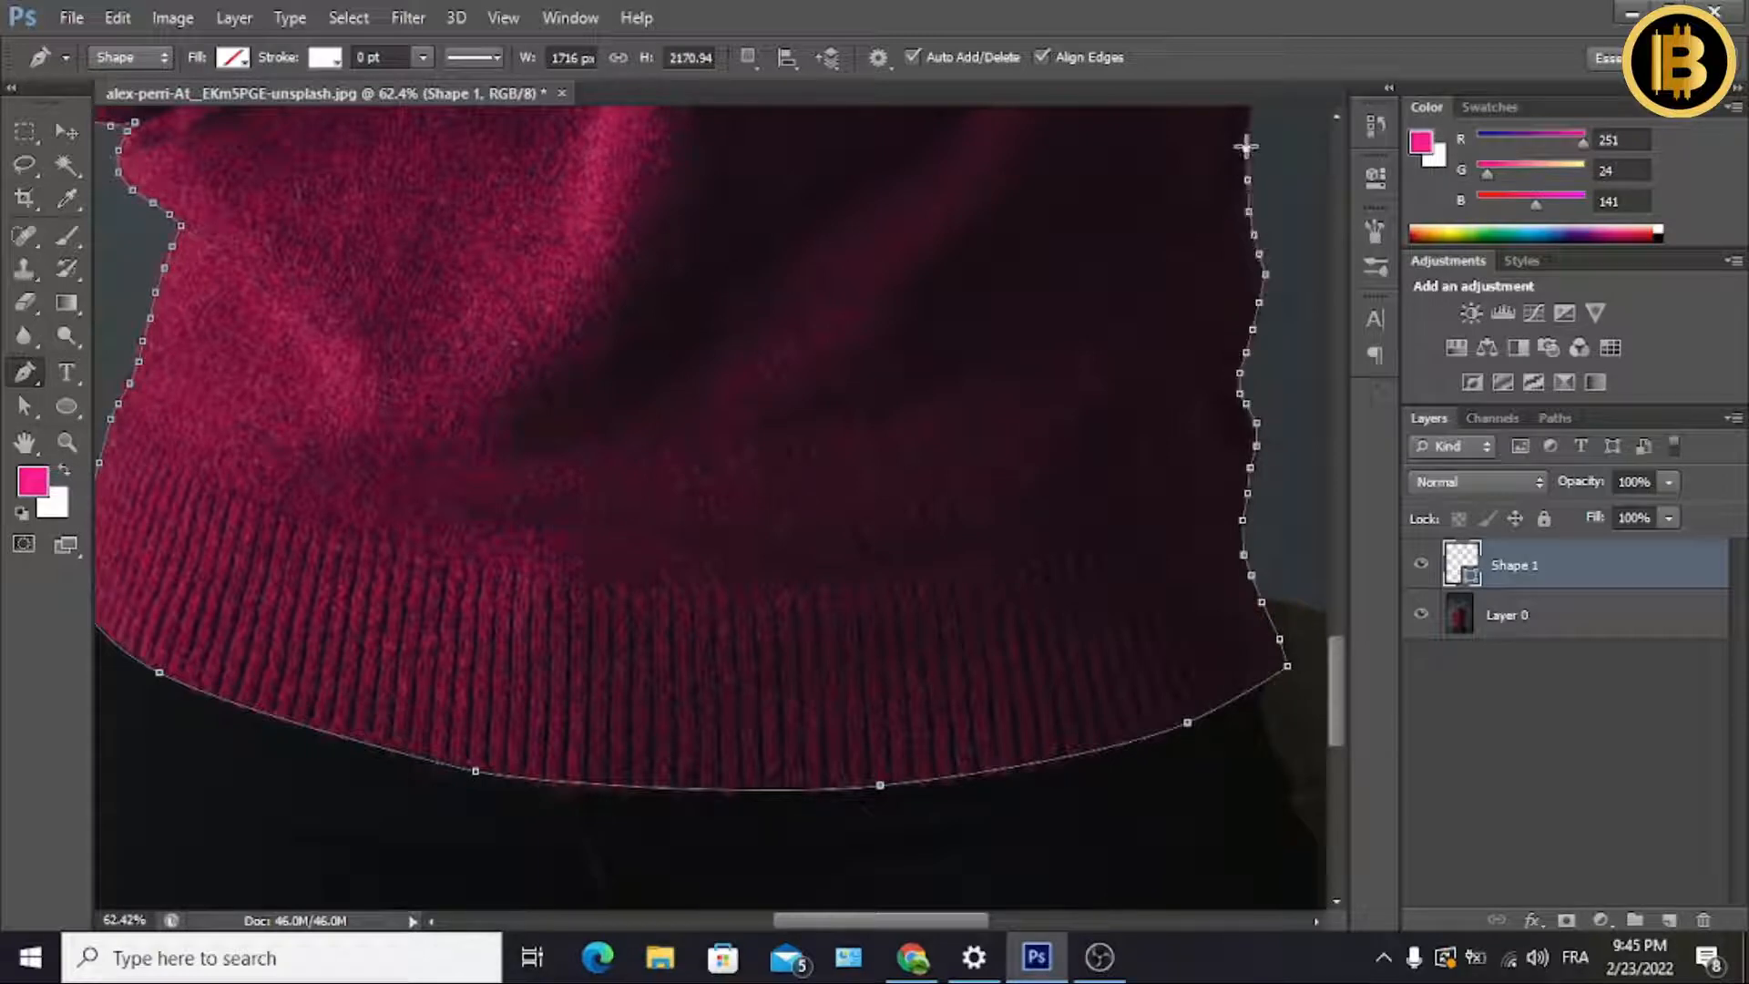
{"action": "left_click", "coordinate": [1249, 120]}
Extend the outline up the right side of the torso to the base of the folded right sleeve.
{"action": "scroll", "coordinate": [1249, 118], "scroll_direction": "up", "scroll_amount": 5}
{"action": "left_click", "coordinate": [1241, 574]}
{"action": "left_click", "coordinate": [1234, 549]}
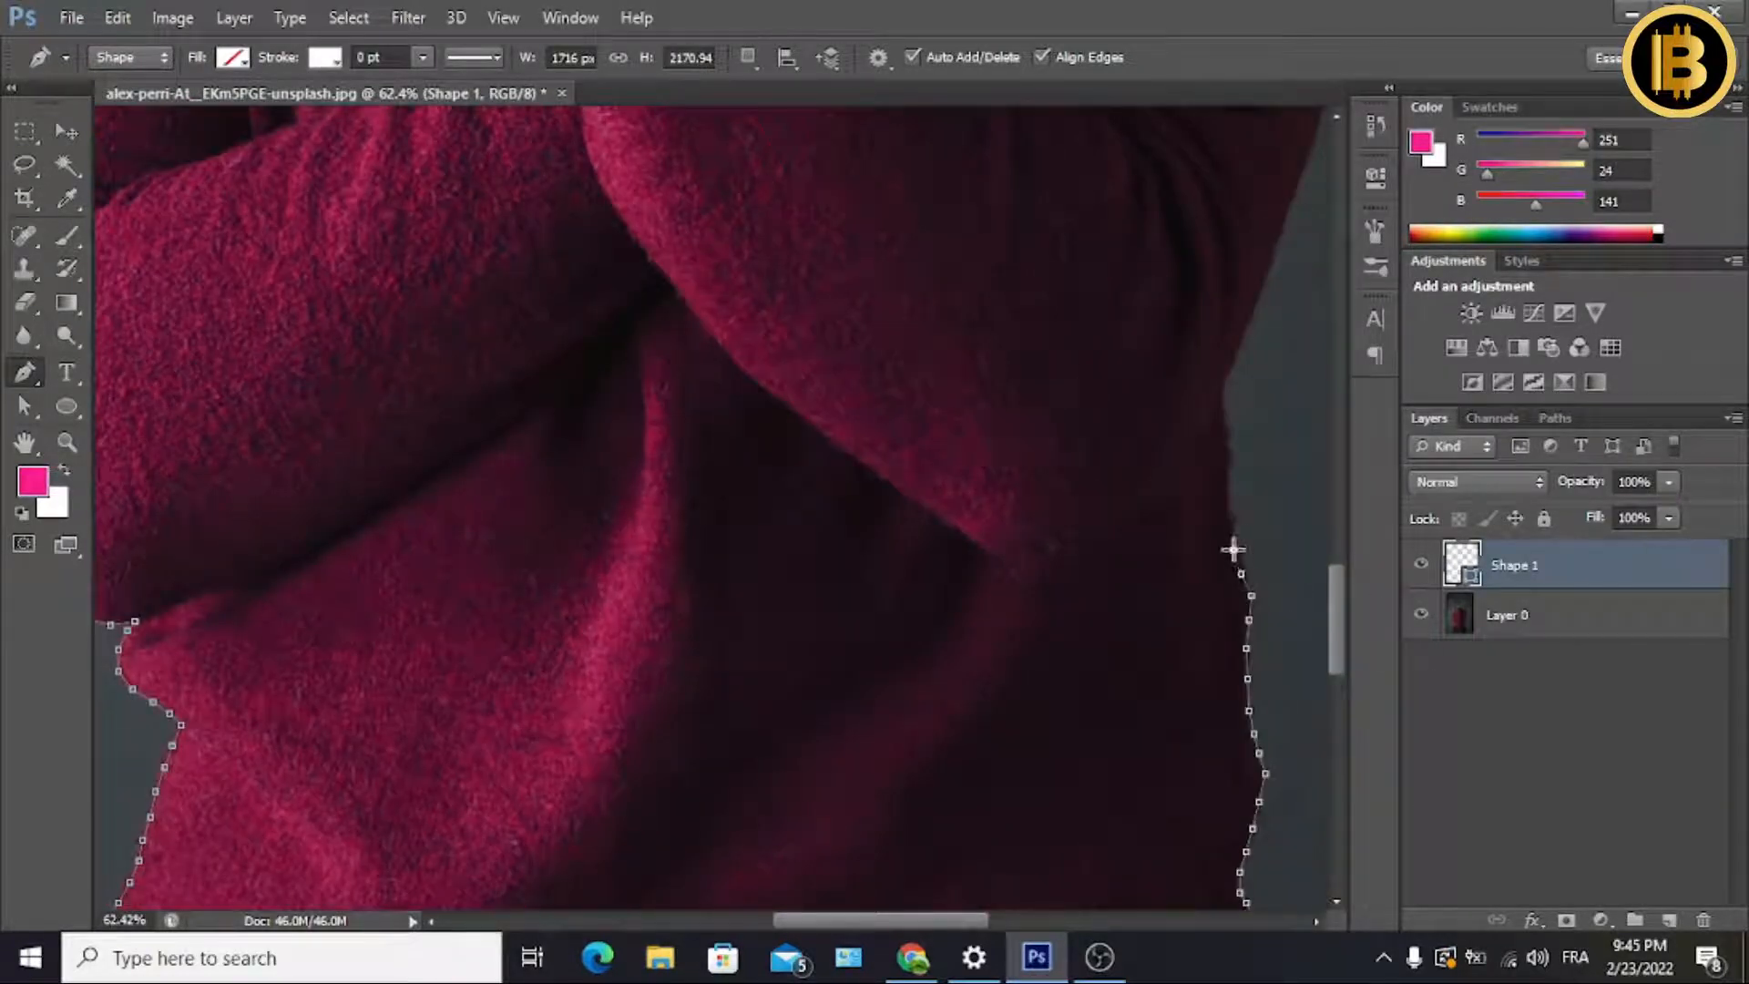
{"action": "left_click", "coordinate": [1232, 530]}
{"action": "left_click", "coordinate": [1228, 502]}
{"action": "left_click", "coordinate": [1228, 480]}
{"action": "left_click", "coordinate": [1229, 450]}
{"action": "left_click", "coordinate": [1227, 426]}
{"action": "left_click", "coordinate": [1223, 410]}
Trace the lower right sleeve edge up past the fingertips of the tucked hand.
{"action": "left_click_drag", "start_coordinate": [899, 924], "coordinate": [958, 924]}
{"action": "scroll", "coordinate": [1093, 582], "scroll_direction": "up", "scroll_amount": 5}
{"action": "left_click_drag", "start_coordinate": [977, 628], "coordinate": [1002, 526]}
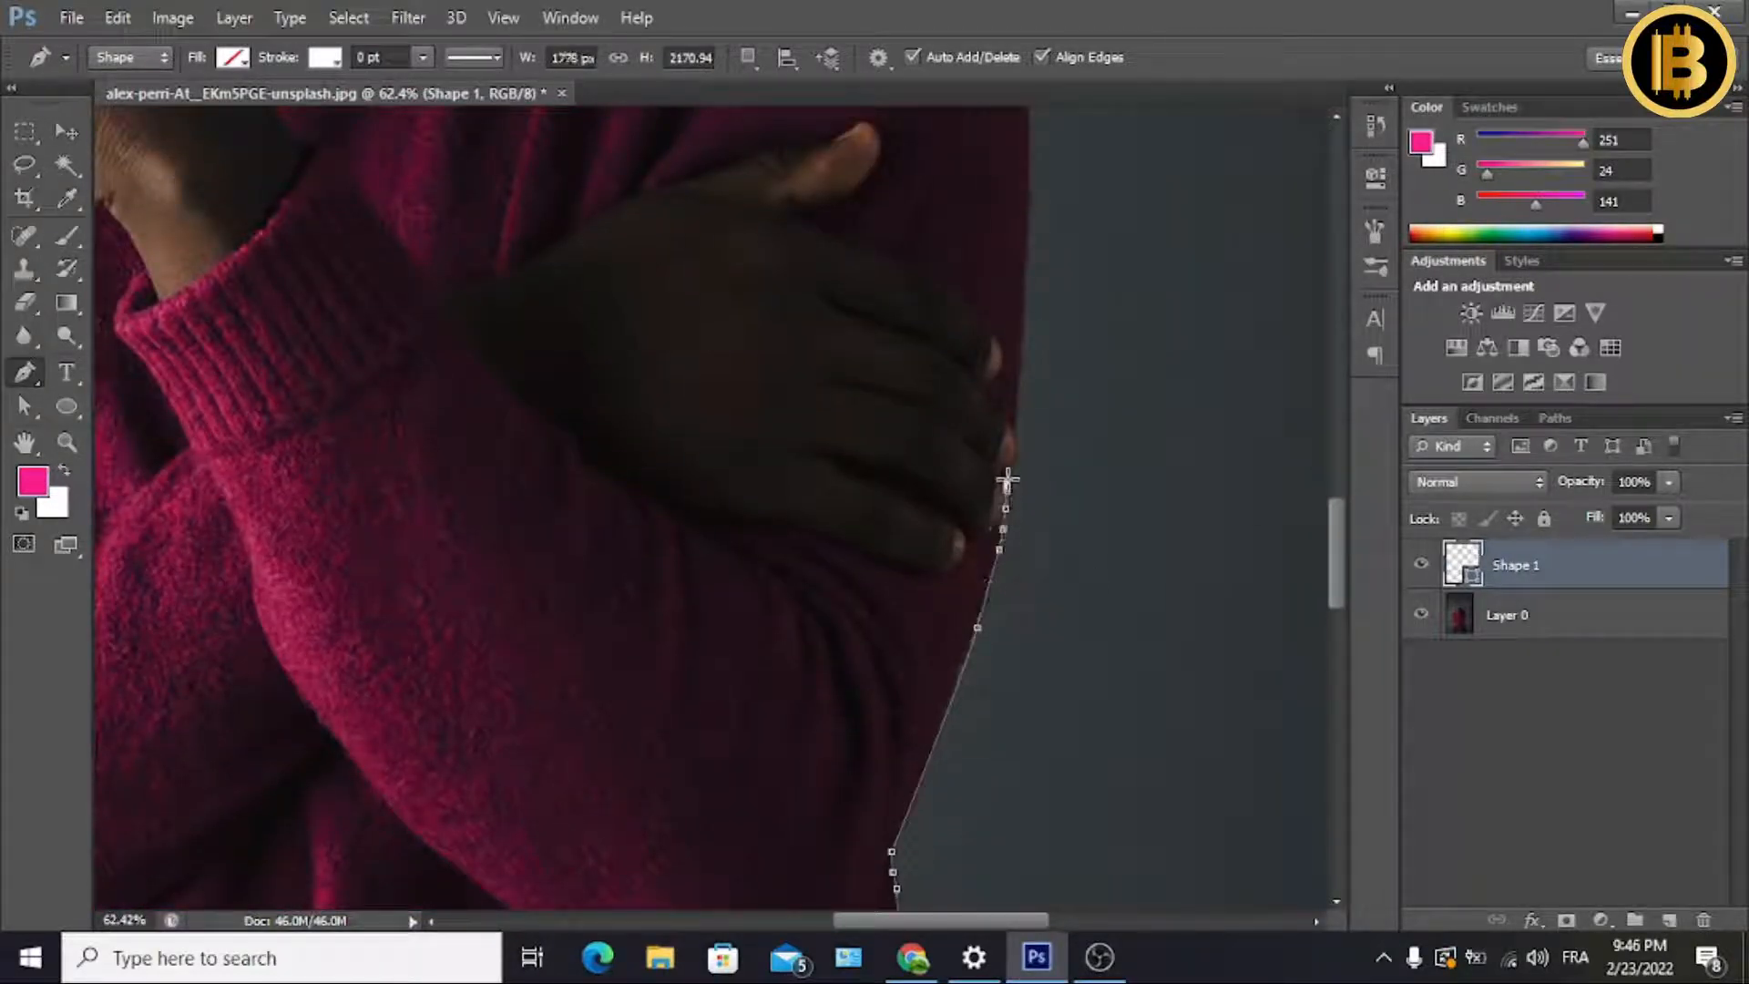
{"action": "left_click", "coordinate": [1009, 479]}
{"action": "left_click", "coordinate": [1013, 466]}
{"action": "left_click", "coordinate": [1016, 446]}
{"action": "left_click", "coordinate": [1019, 426]}
{"action": "left_click", "coordinate": [1019, 404]}
Continue the outline up the outer right sleeve and curve it toward the shoulder.
{"action": "left_click", "coordinate": [1023, 371]}
{"action": "left_click", "coordinate": [1024, 320]}
{"action": "left_click", "coordinate": [1027, 273]}
{"action": "left_click", "coordinate": [1026, 232]}
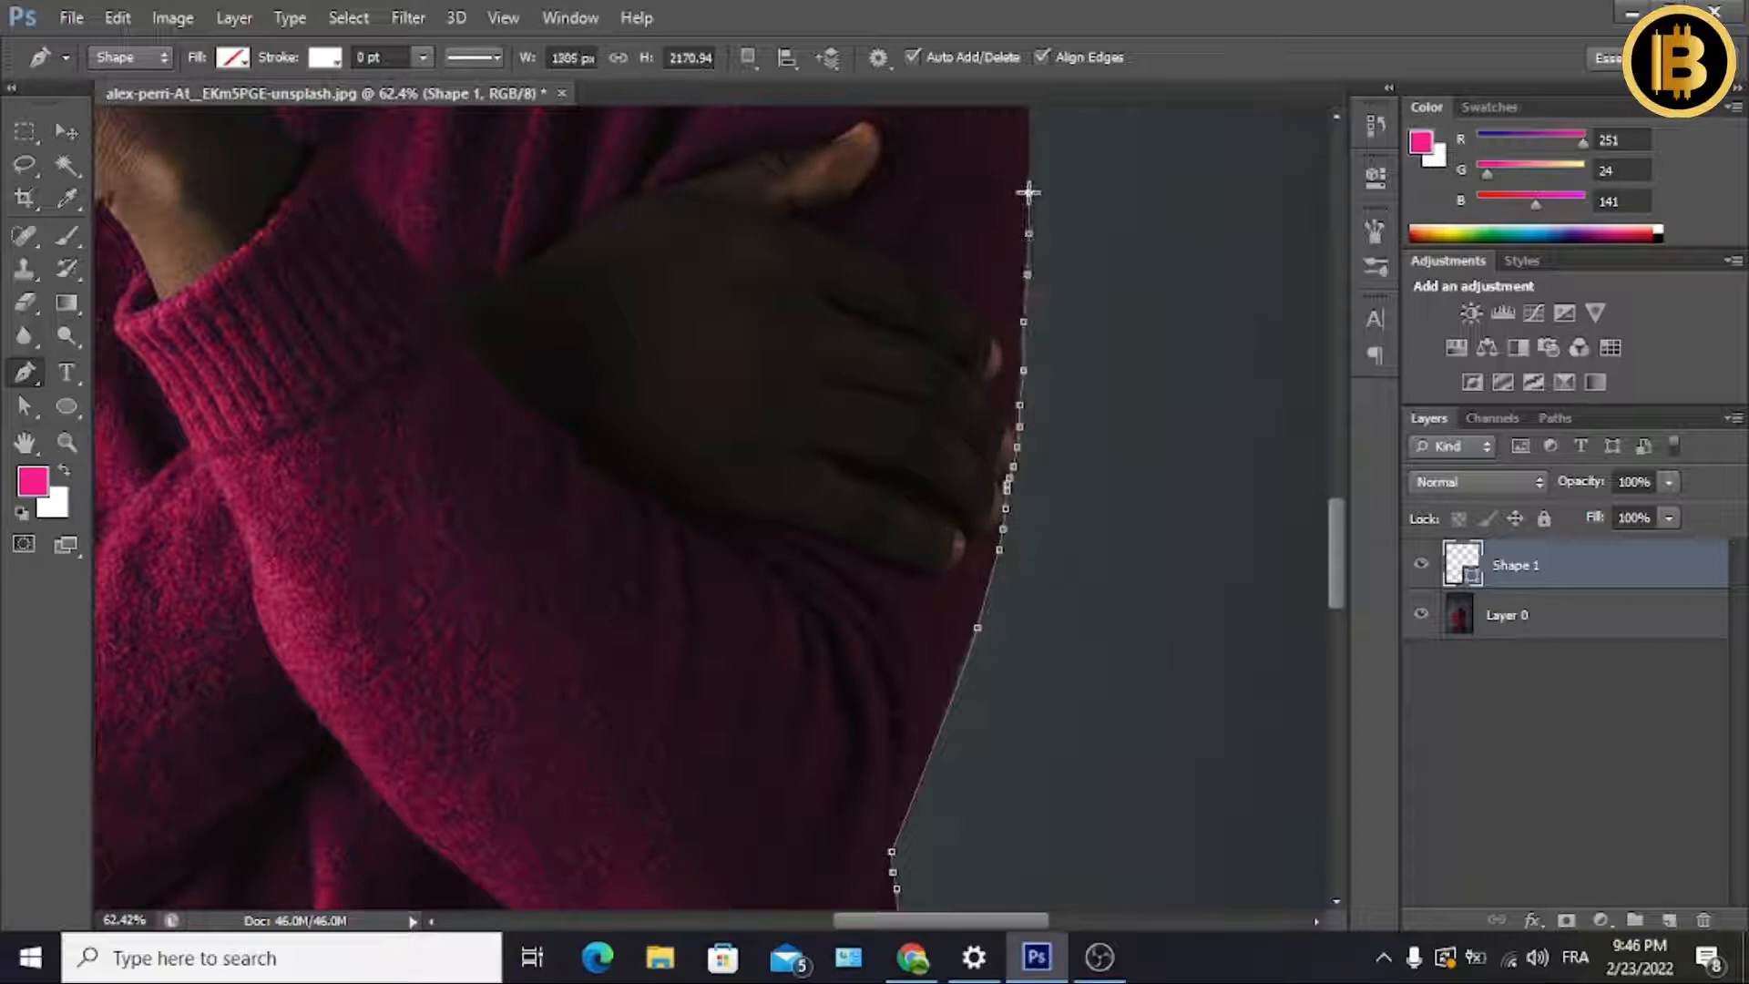
{"action": "left_click", "coordinate": [1028, 191]}
{"action": "scroll", "coordinate": [1020, 273], "scroll_direction": "up", "scroll_amount": 5}
{"action": "left_click", "coordinate": [1003, 448]}
{"action": "left_click", "coordinate": [983, 373]}
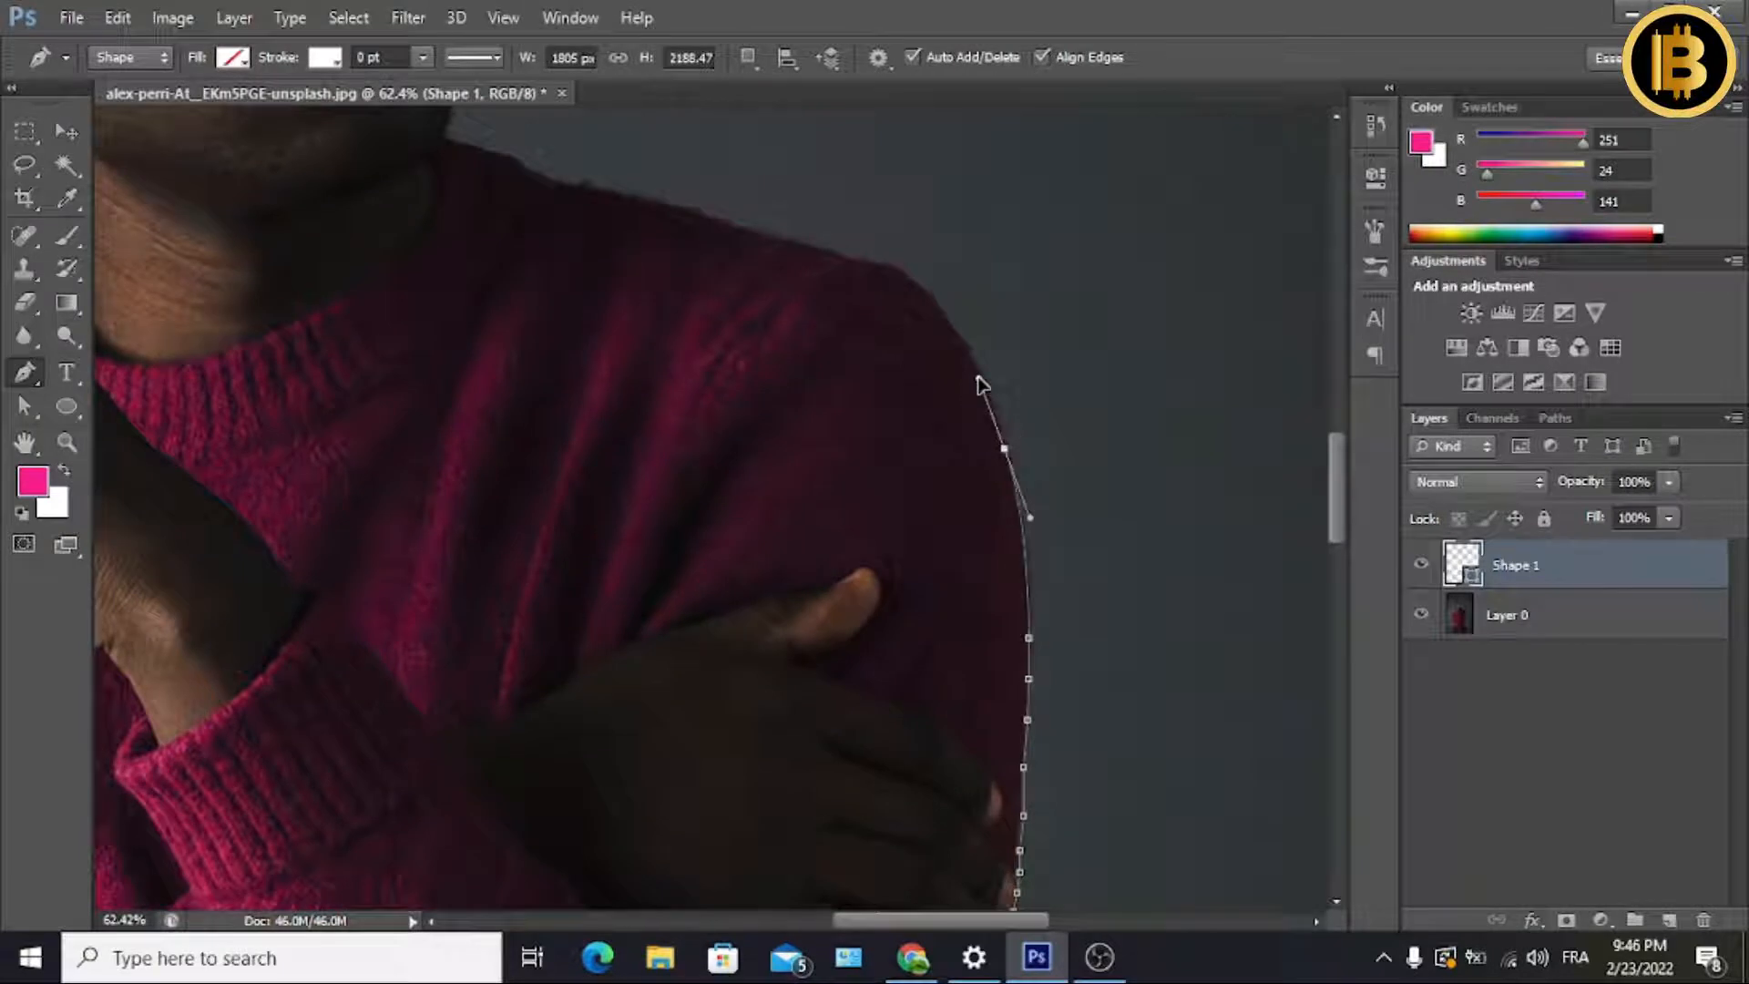
Trace around the rounded right shoulder and onto its upper slope.
{"action": "left_click_drag", "start_coordinate": [938, 301], "coordinate": [924, 290]}
{"action": "left_click", "coordinate": [903, 269]}
{"action": "left_click", "coordinate": [878, 263]}
{"action": "left_click", "coordinate": [859, 260]}
{"action": "left_click", "coordinate": [839, 253]}
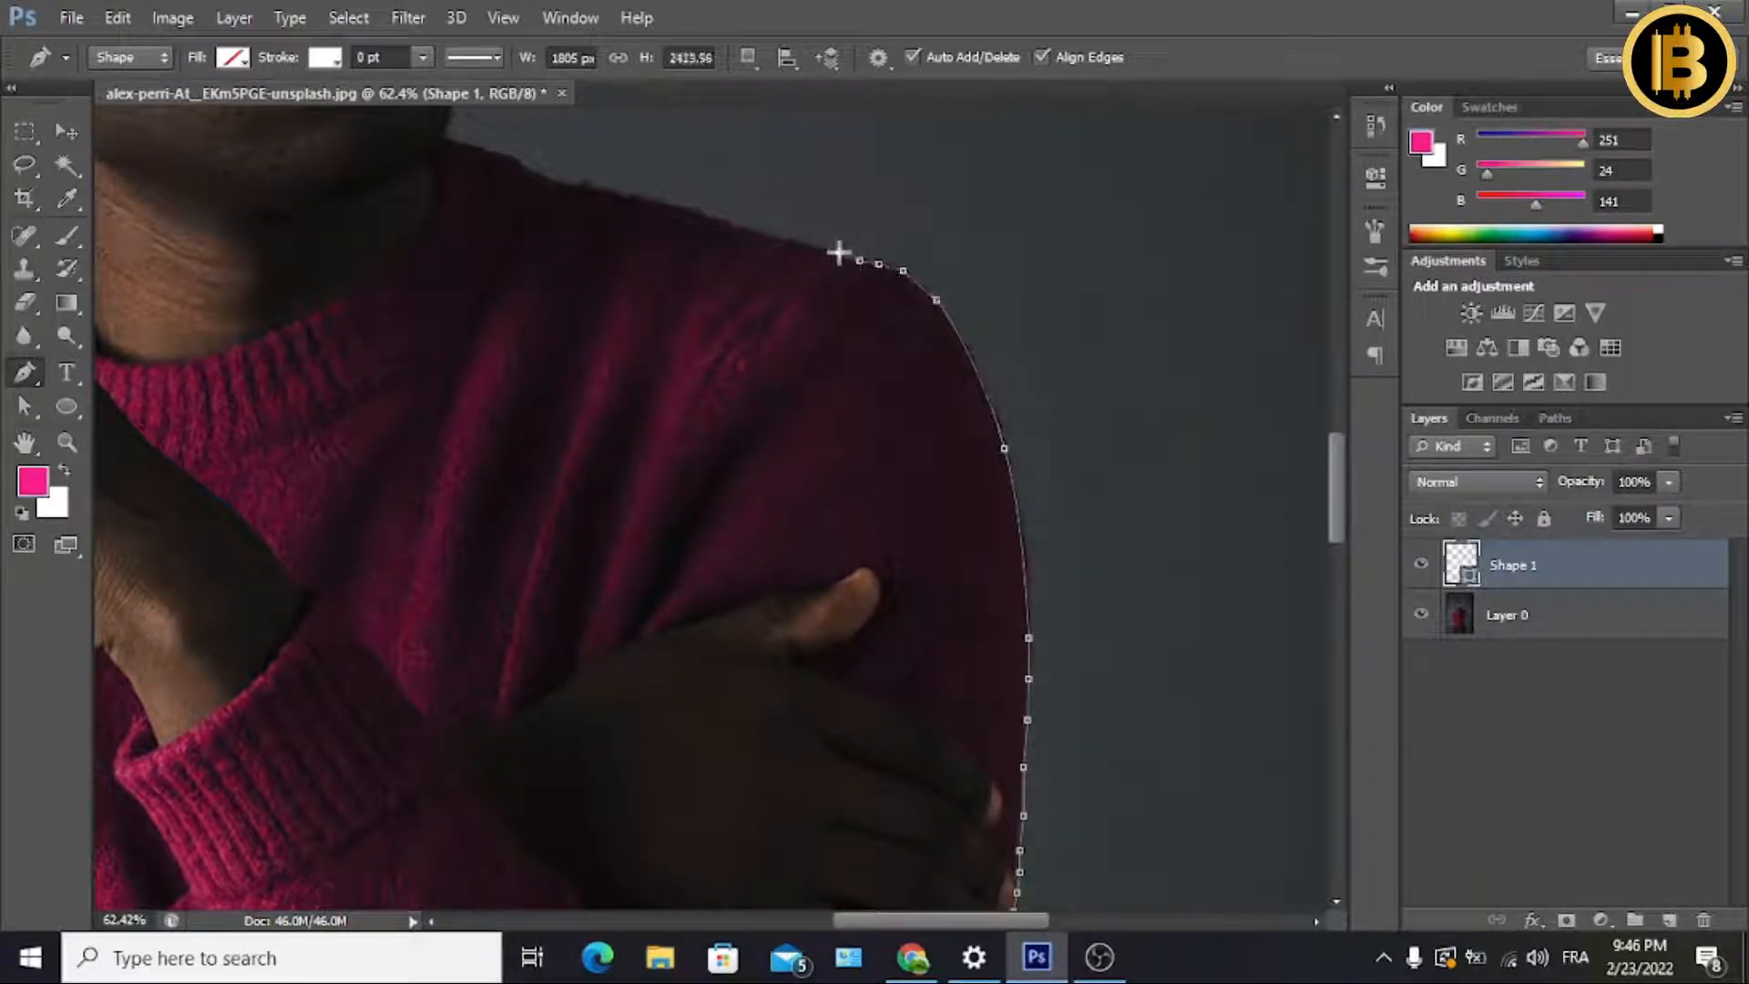
{"action": "left_click", "coordinate": [809, 244]}
{"action": "left_click", "coordinate": [782, 240]}
{"action": "left_click", "coordinate": [762, 234]}
Continue the outline along the top of the right shoulder toward the neck.
{"action": "left_click", "coordinate": [744, 226]}
{"action": "left_click", "coordinate": [716, 220]}
{"action": "left_click", "coordinate": [684, 209]}
{"action": "left_click", "coordinate": [646, 201]}
{"action": "left_click", "coordinate": [619, 192]}
{"action": "left_click", "coordinate": [589, 187]}
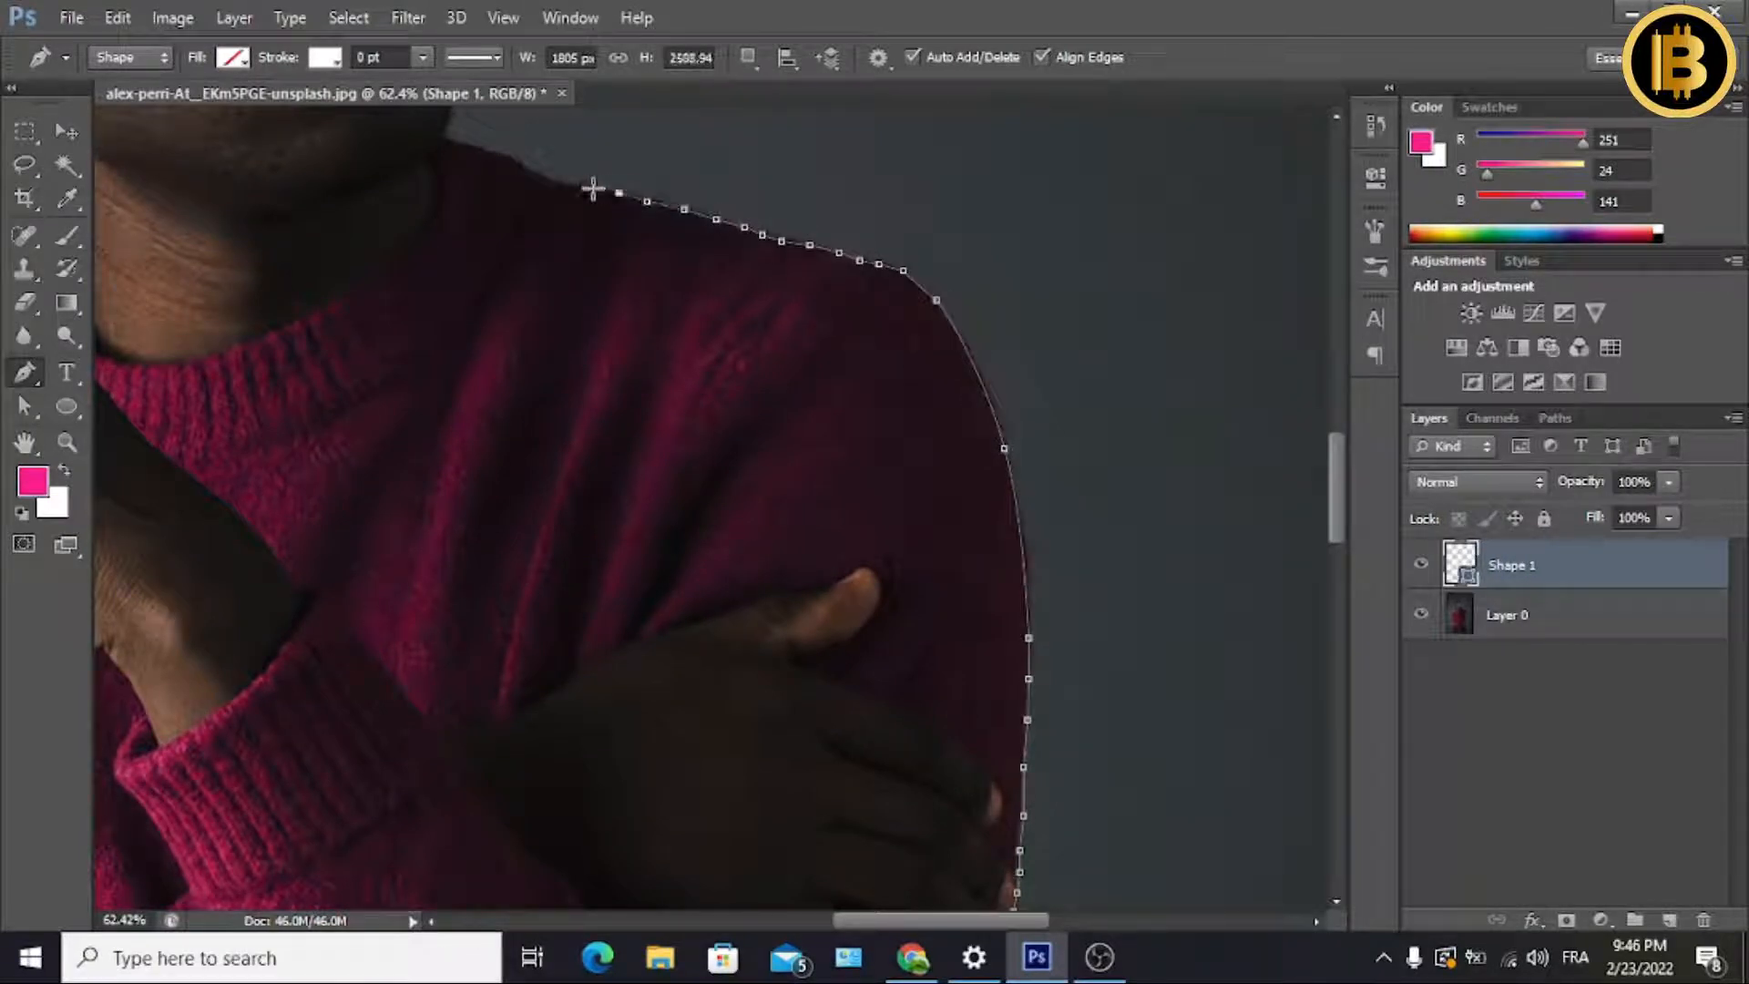
{"action": "left_click", "coordinate": [564, 182]}
{"action": "left_click", "coordinate": [538, 173]}
{"action": "left_click", "coordinate": [518, 162]}
Extend the outline to the base of the neck and turn it down into the collar.
{"action": "left_click_drag", "start_coordinate": [948, 920], "coordinate": [884, 920]}
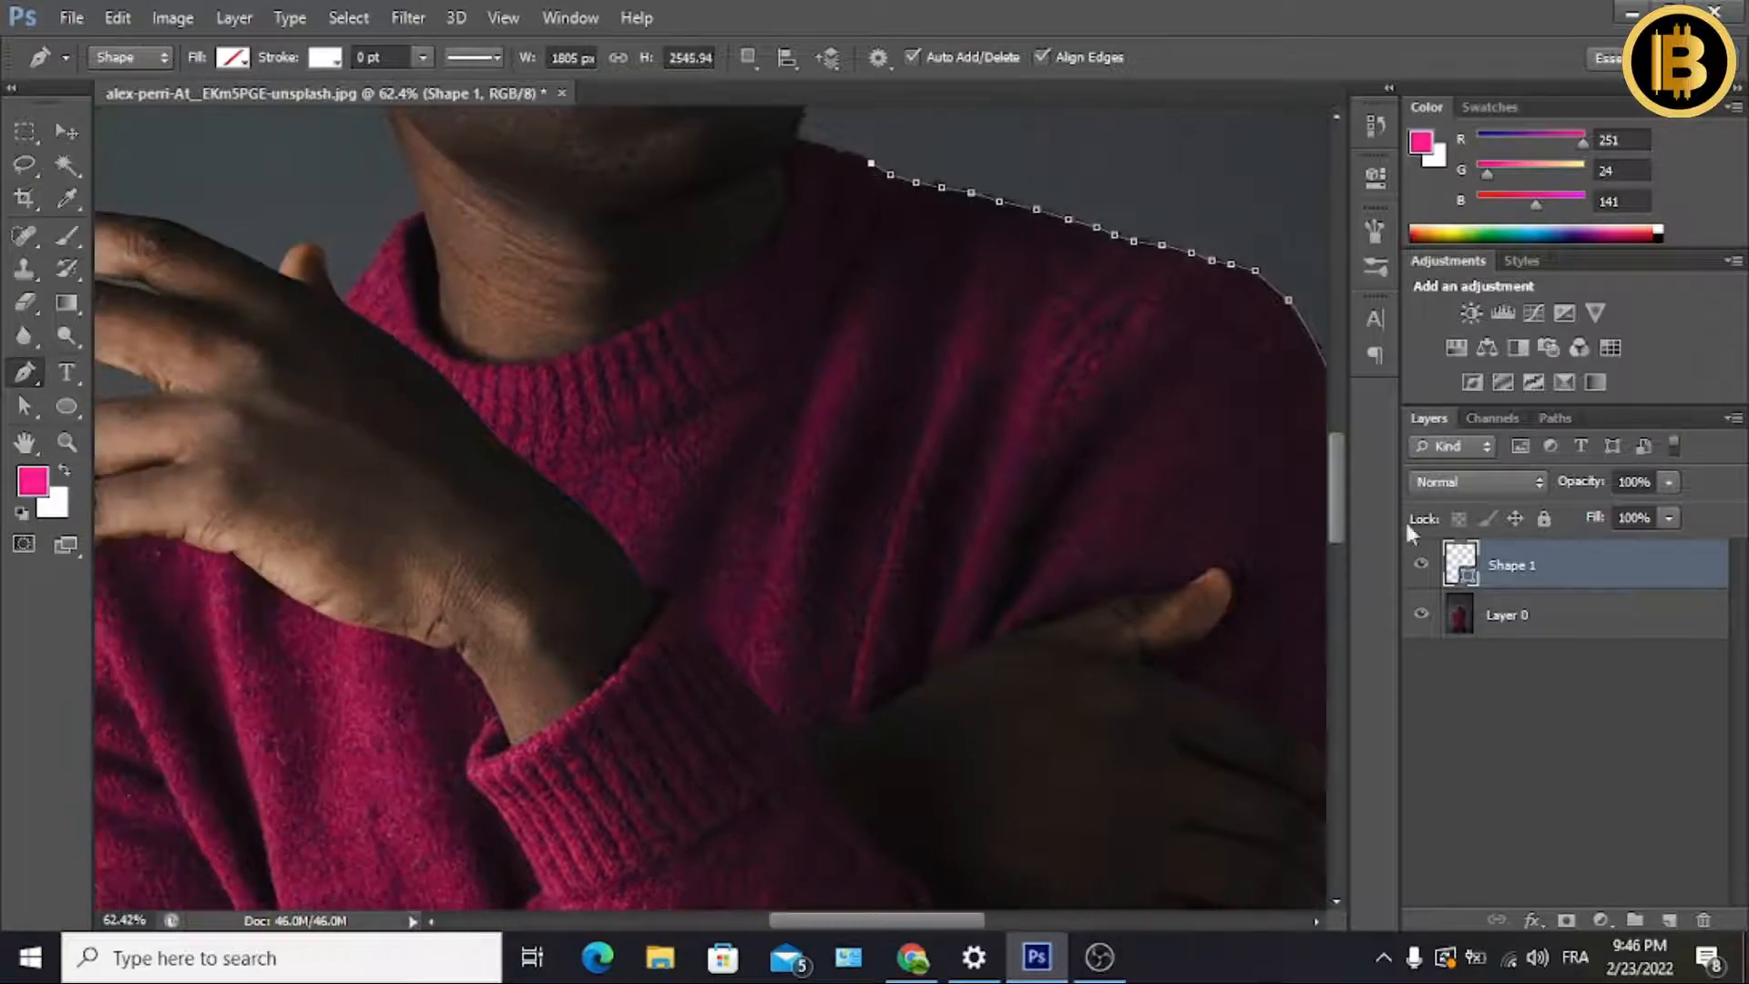
{"action": "left_click_drag", "start_coordinate": [1340, 505], "coordinate": [1341, 439]}
{"action": "left_click", "coordinate": [815, 614]}
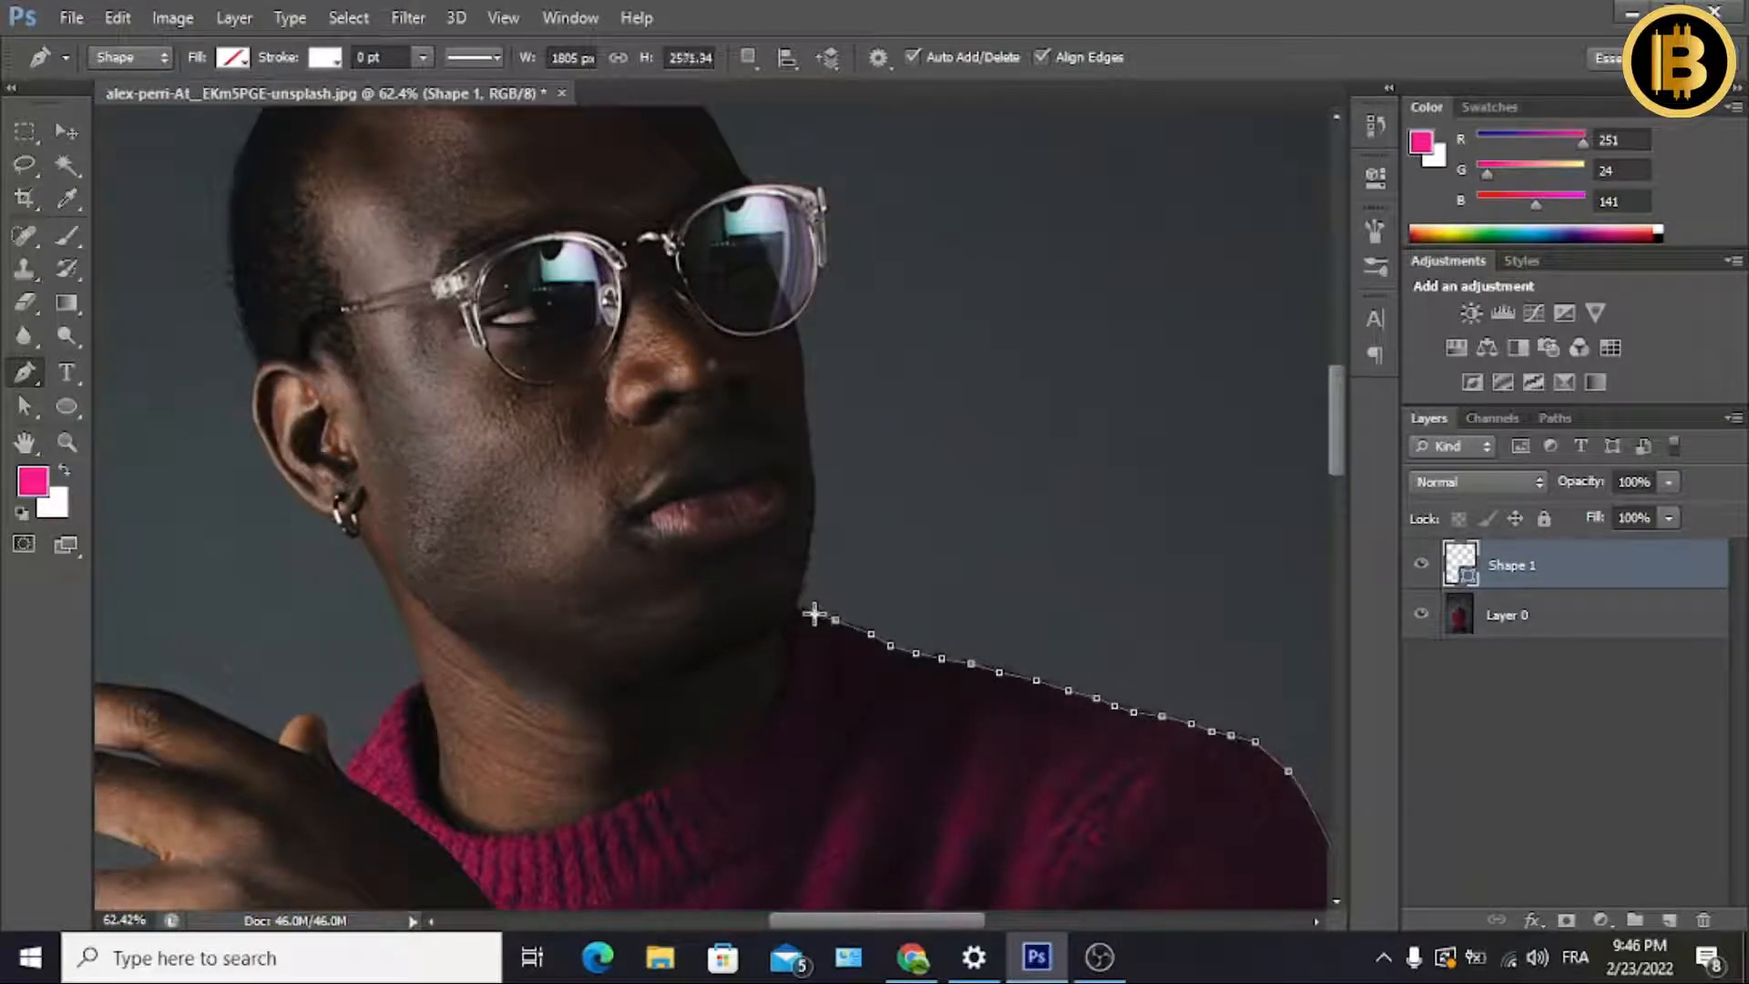
{"action": "left_click", "coordinate": [801, 627]}
{"action": "left_click", "coordinate": [791, 638]}
{"action": "left_click", "coordinate": [791, 657]}
Trace the collar's inner edge around the front of the neck to its left end.
{"action": "left_click", "coordinate": [725, 753]}
{"action": "left_click", "coordinate": [691, 773]}
{"action": "left_click", "coordinate": [659, 791]}
{"action": "left_click_drag", "start_coordinate": [595, 822], "coordinate": [408, 778]}
{"action": "left_click", "coordinate": [405, 695]}
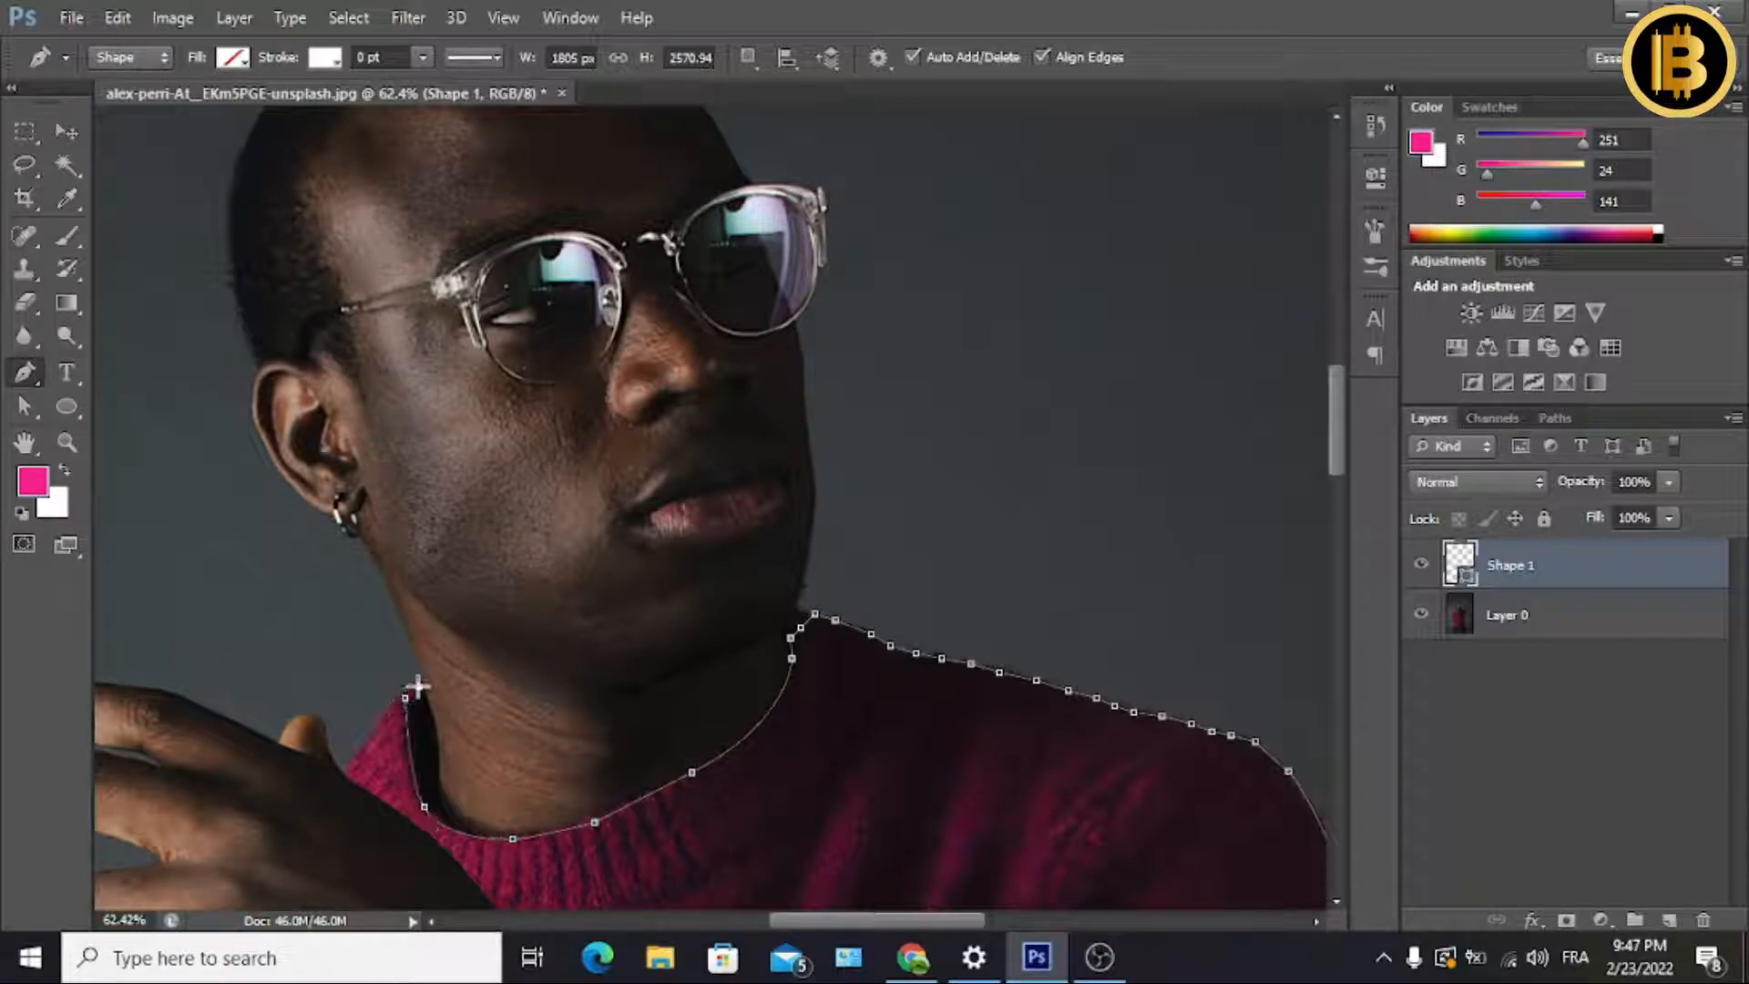
Trace over the collar's left end and down the left shoulder to the raised hand.
{"action": "left_click", "coordinate": [419, 685]}
{"action": "left_click", "coordinate": [396, 700]}
{"action": "left_click", "coordinate": [386, 717]}
{"action": "left_click", "coordinate": [371, 733]}
{"action": "left_click", "coordinate": [360, 748]}
{"action": "left_click", "coordinate": [349, 760]}
{"action": "left_click", "coordinate": [342, 770]}
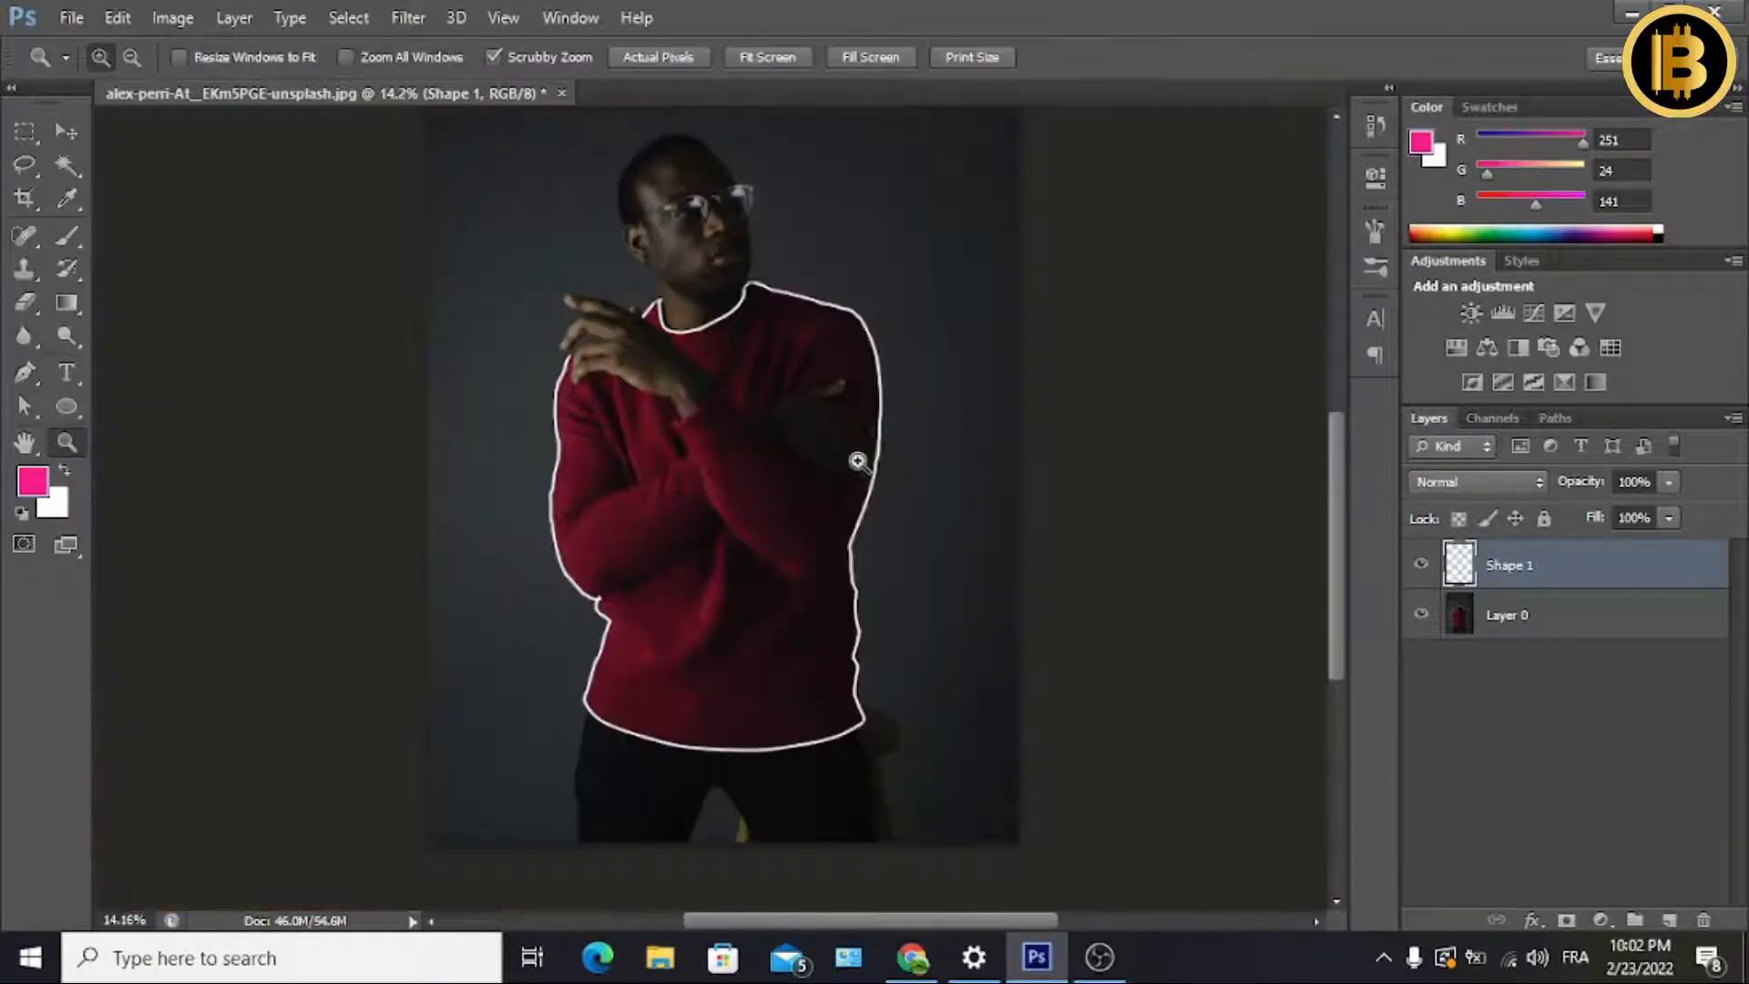
Activate the soft 236 px Brush in Color Dodge mode at 44% opacity and review its tip and opacity settings.
{"action": "left_click_drag", "start_coordinate": [856, 461], "coordinate": [779, 457]}
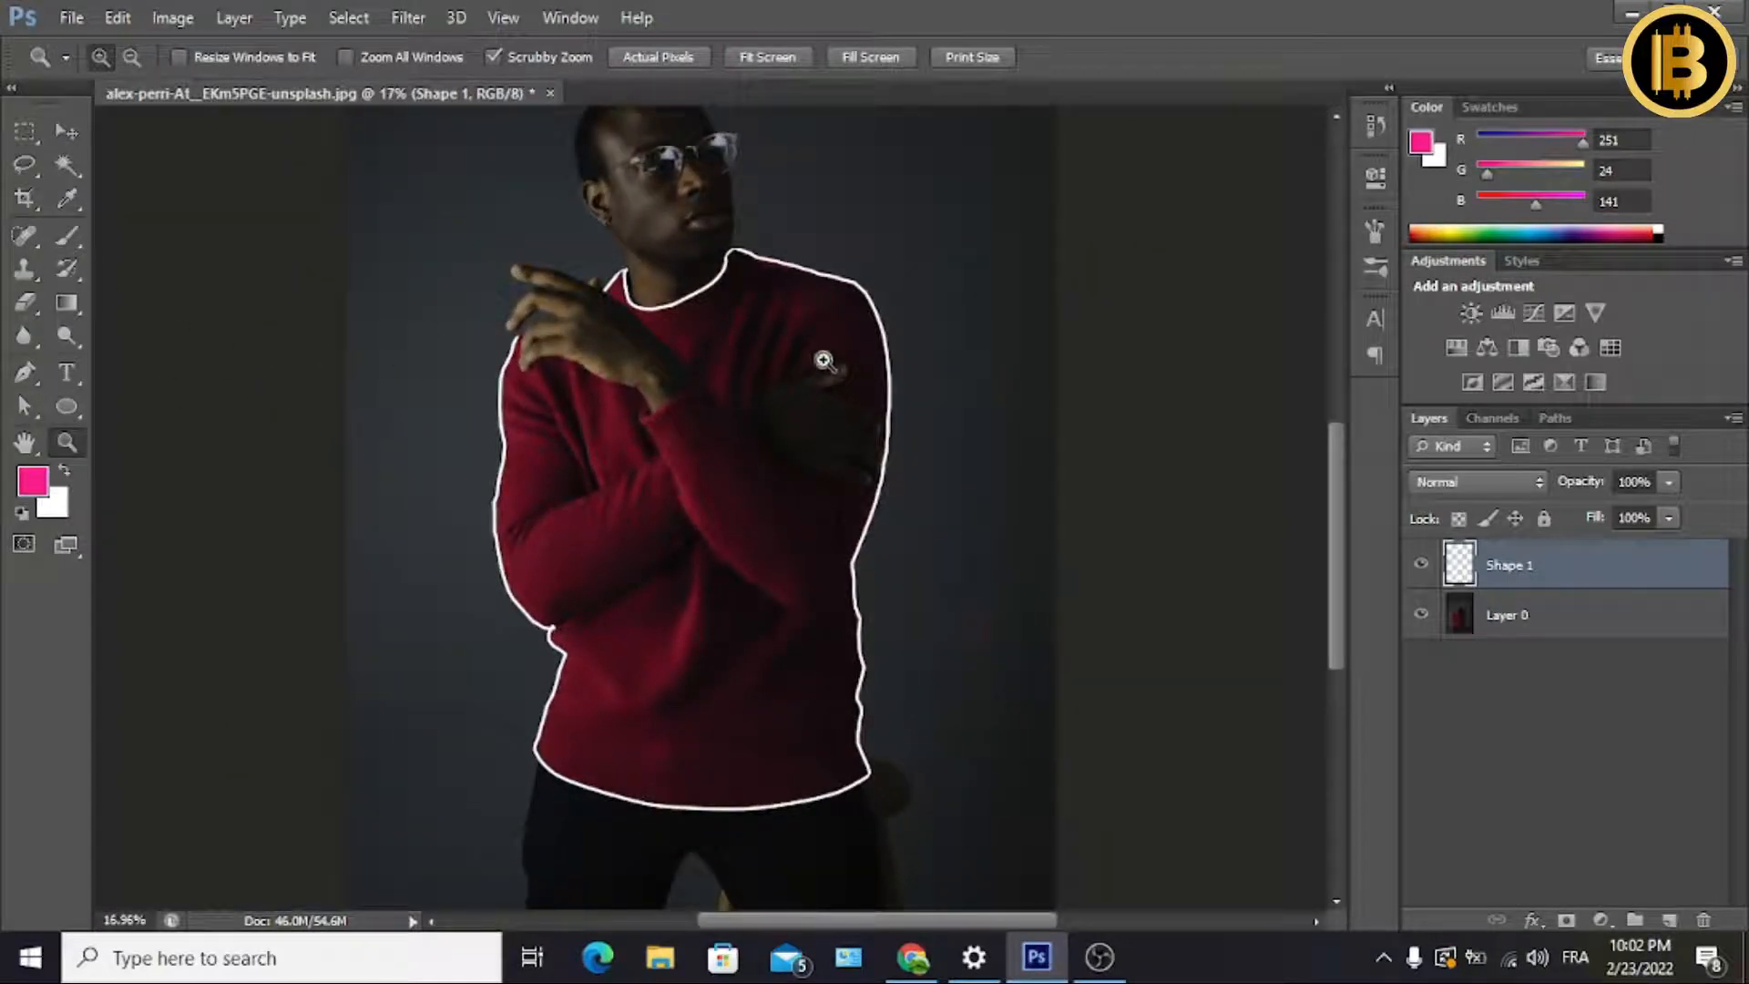
{"action": "left_click_drag", "start_coordinate": [695, 350], "coordinate": [726, 378]}
{"action": "left_click_drag", "start_coordinate": [737, 628], "coordinate": [758, 597]}
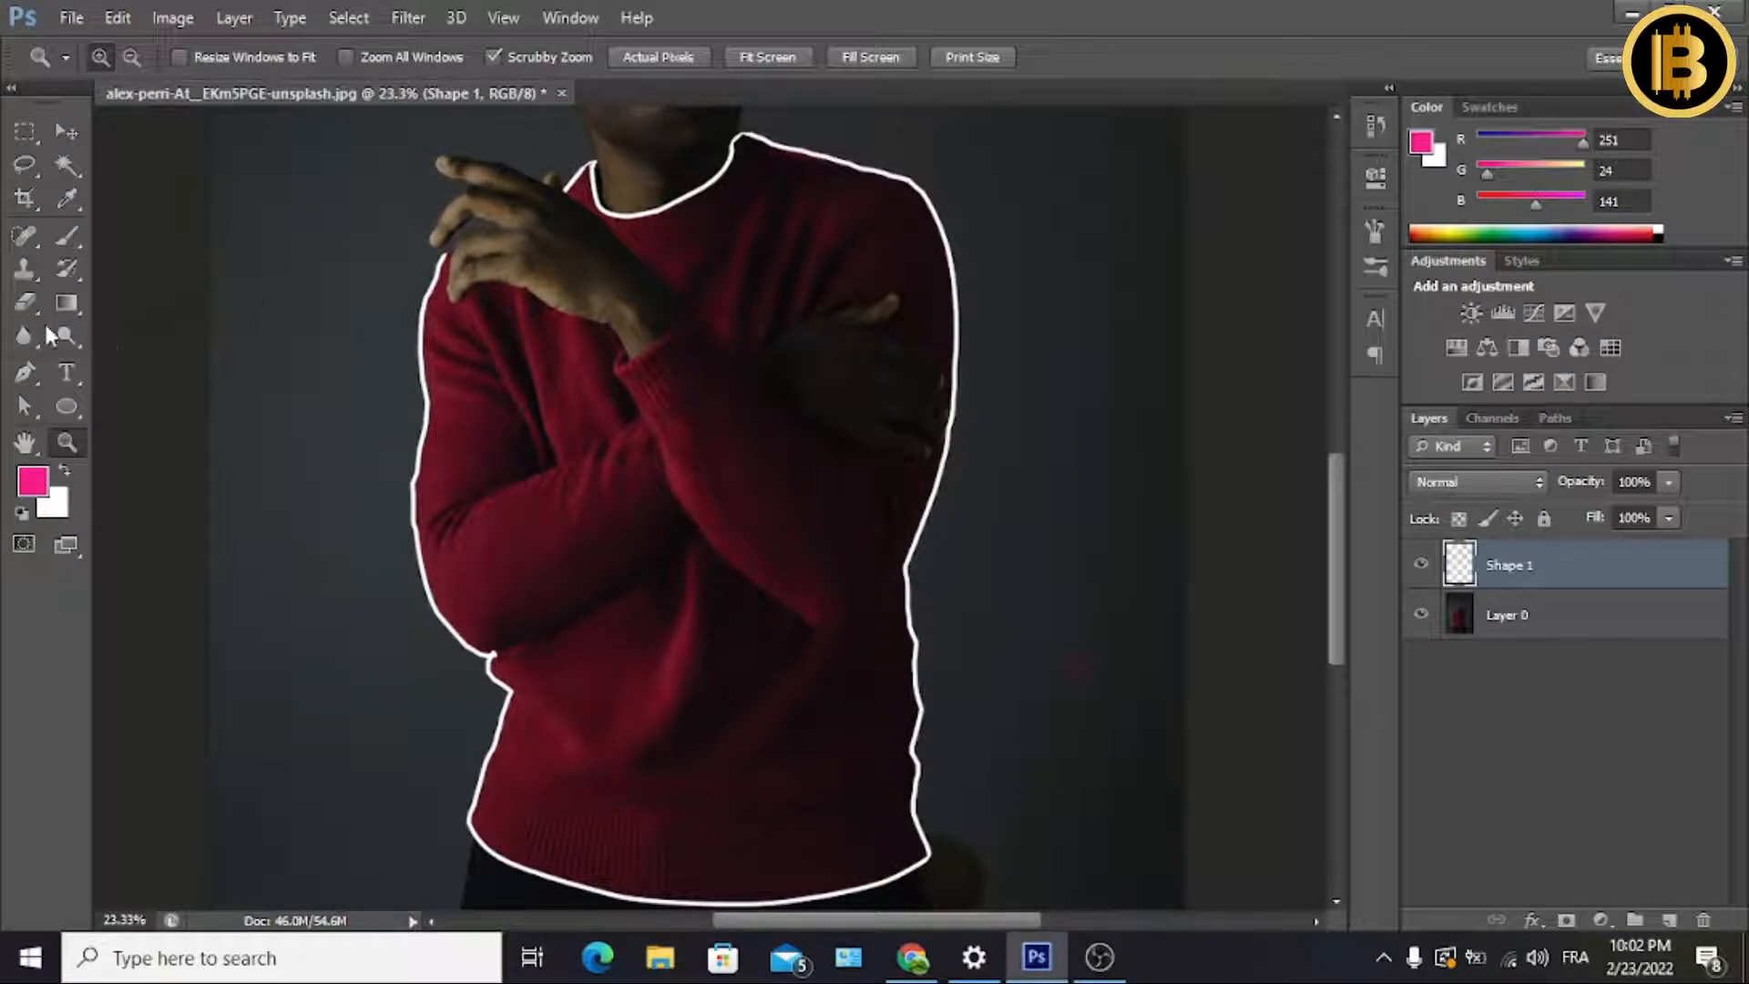
{"action": "left_click", "coordinate": [68, 242]}
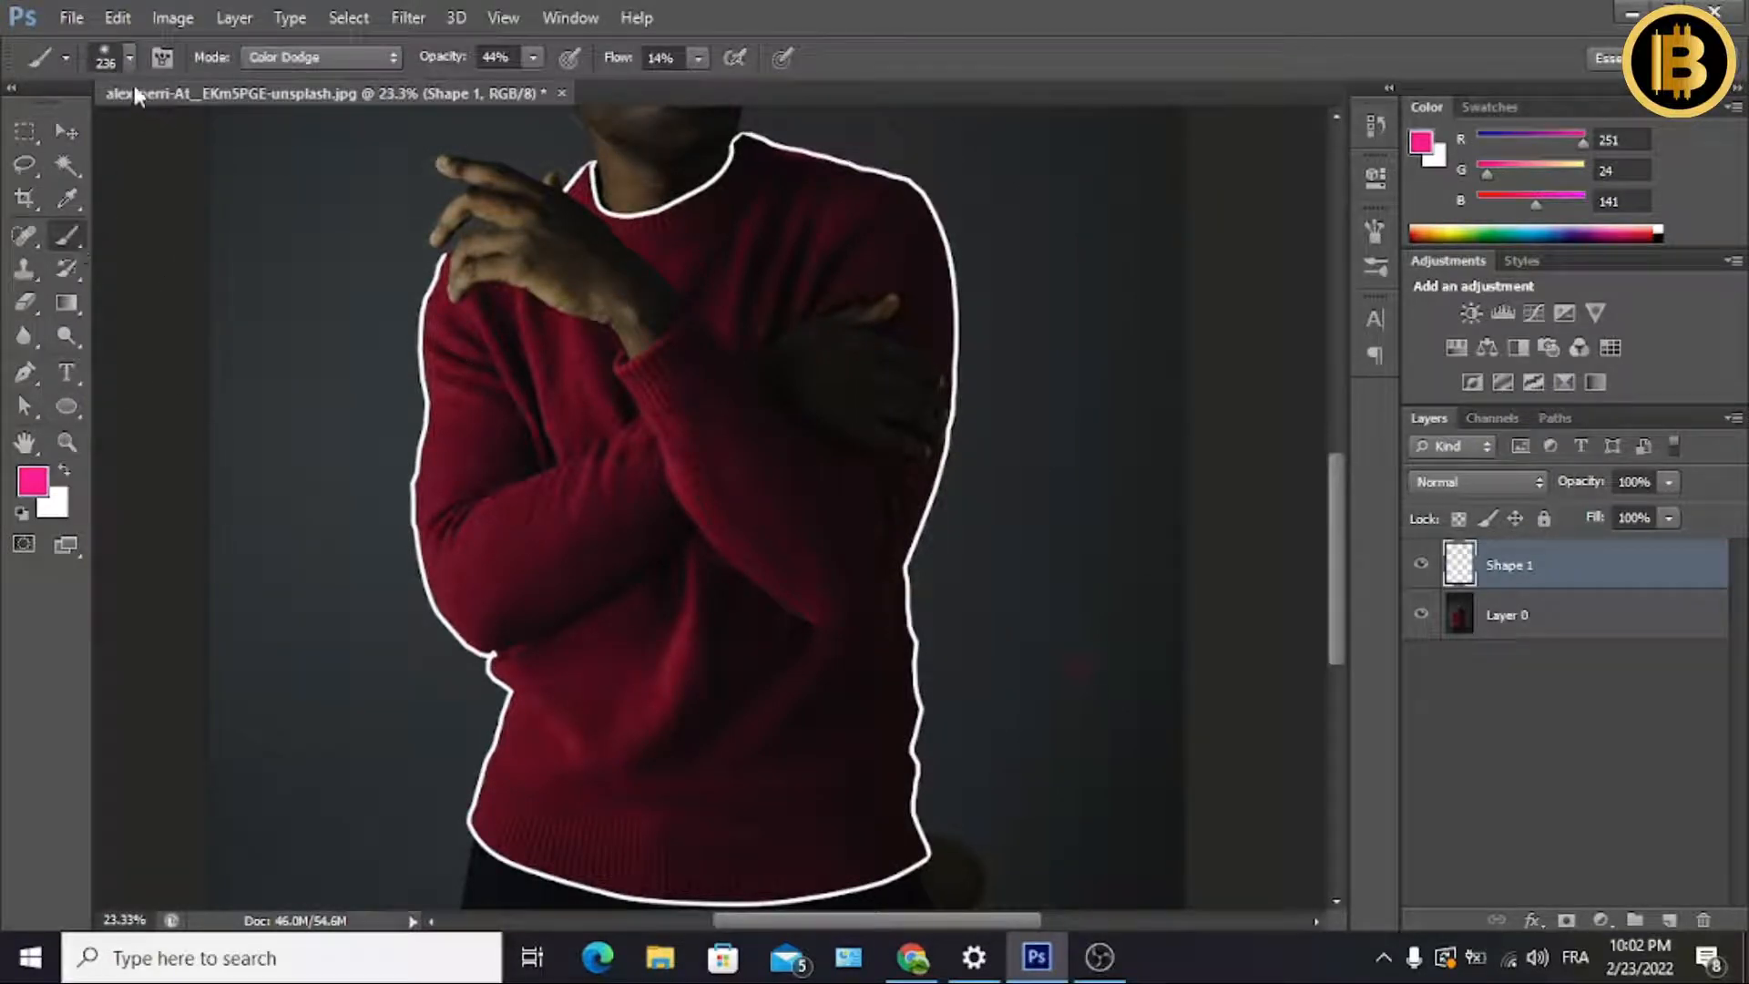
{"action": "left_click", "coordinate": [129, 57]}
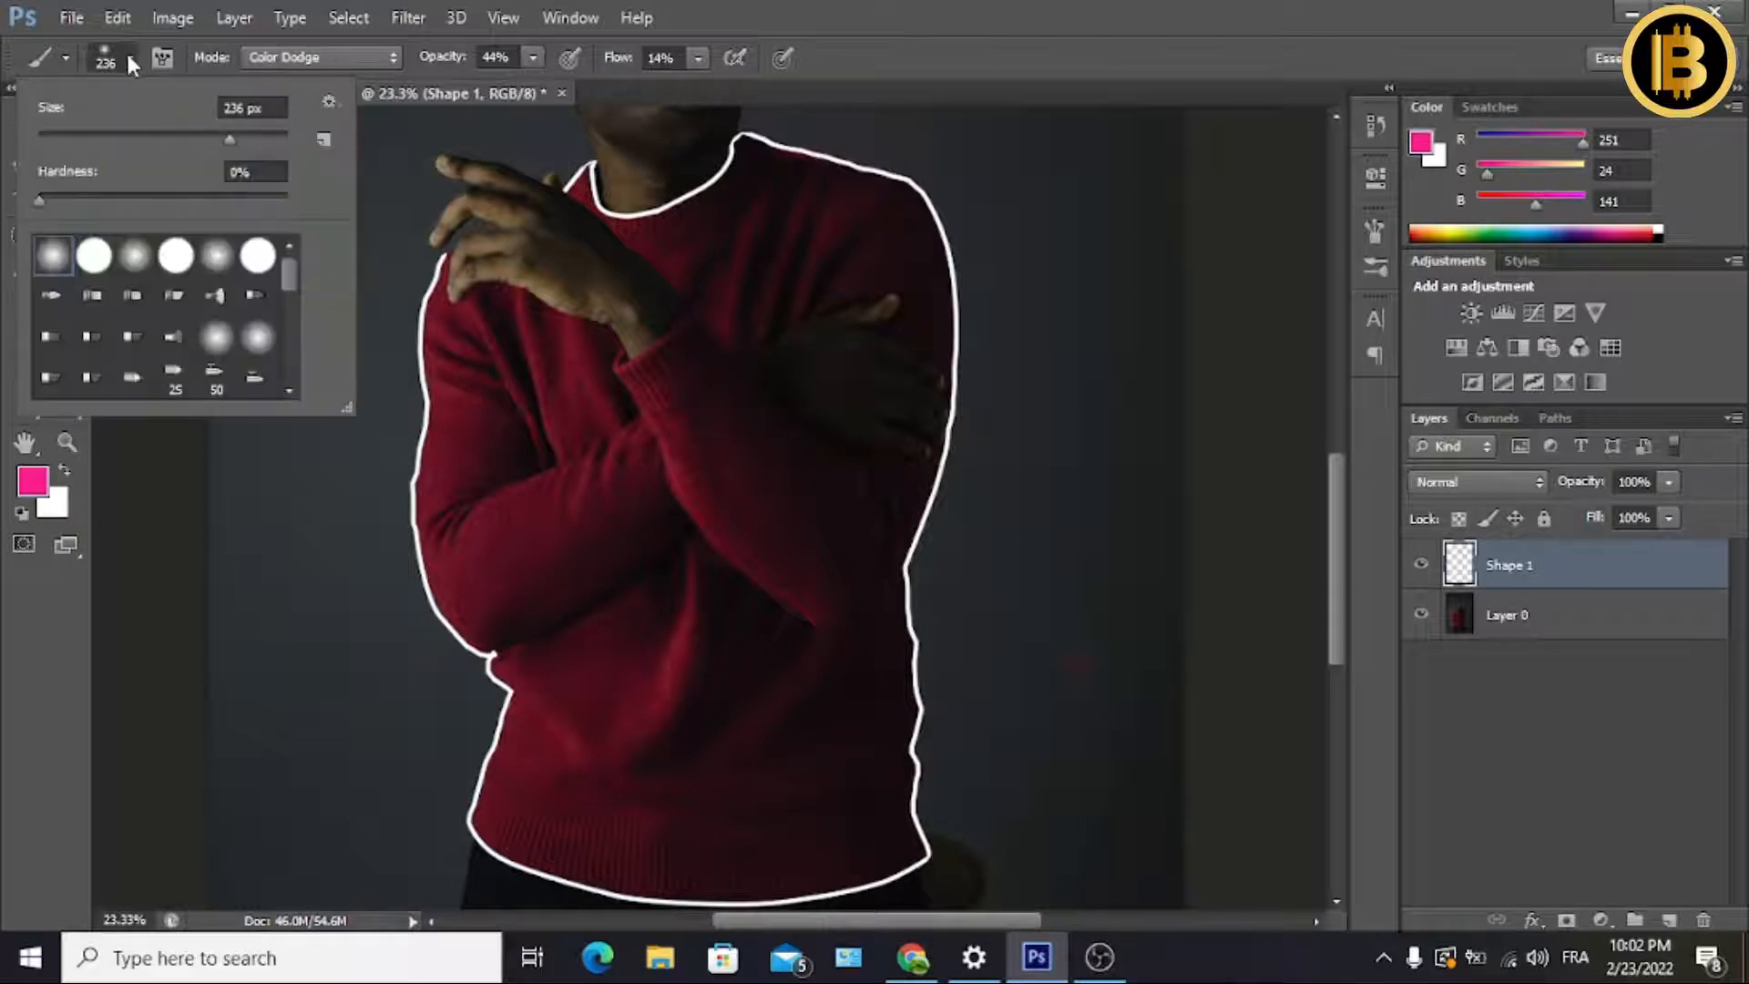
{"action": "left_click", "coordinate": [127, 60]}
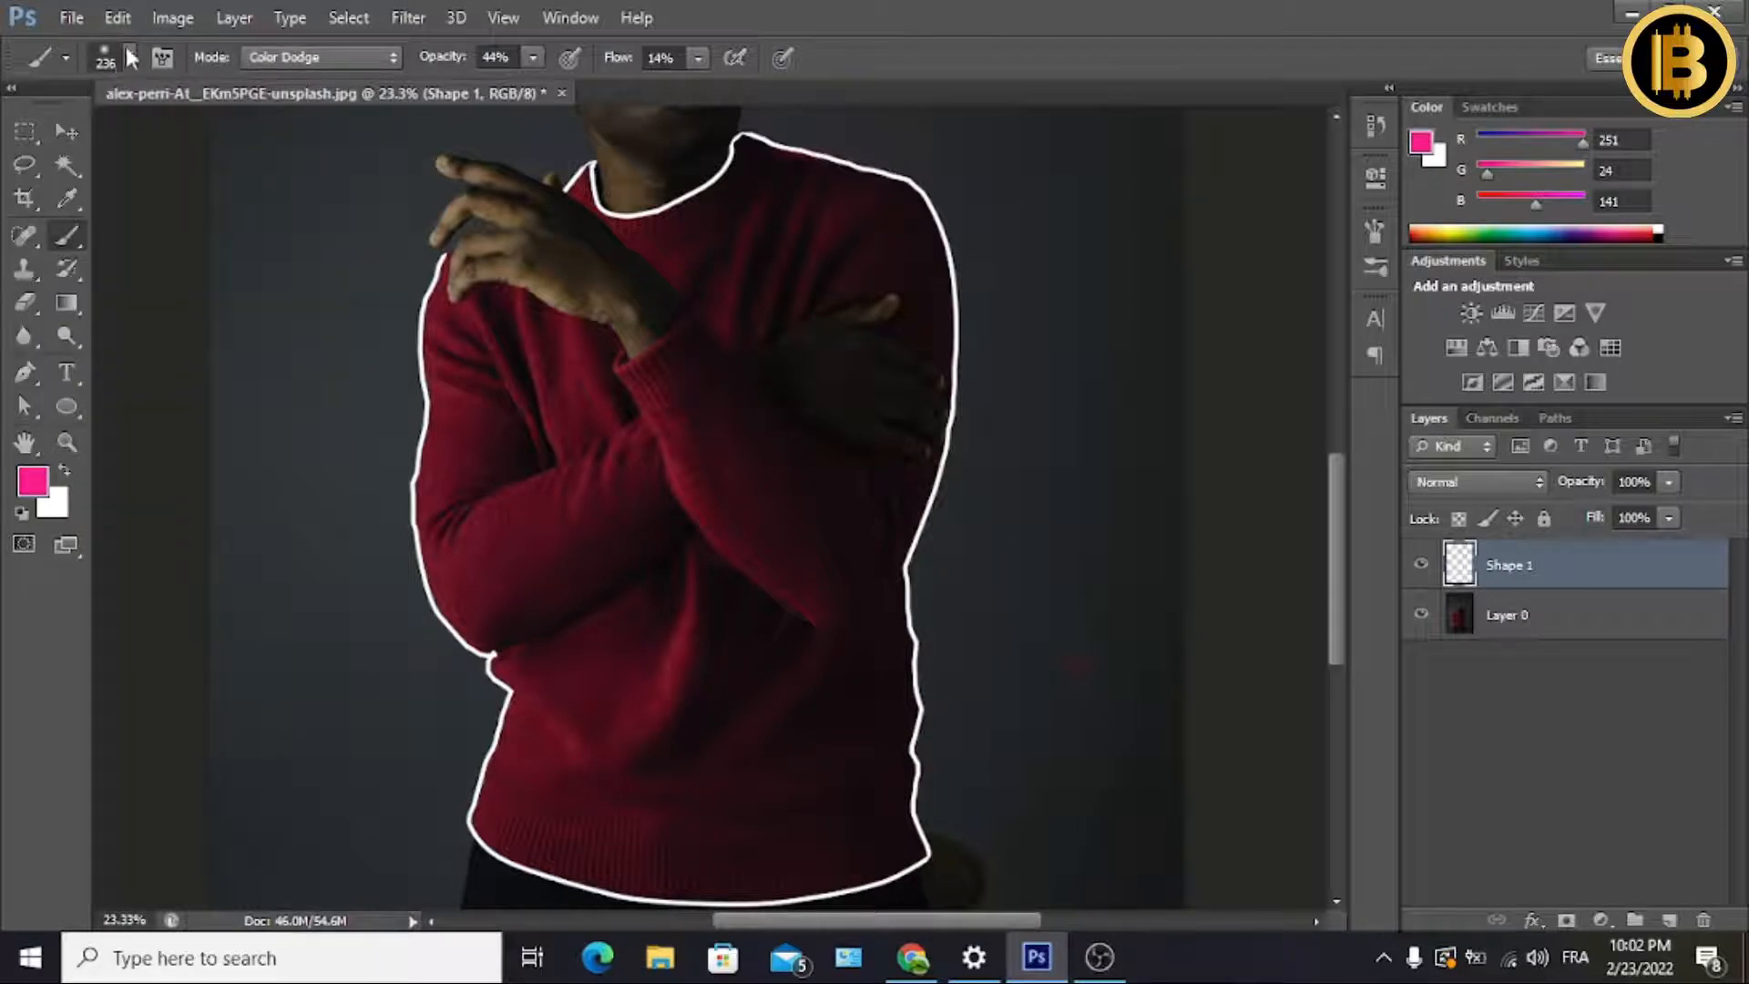
{"action": "left_click", "coordinate": [534, 56]}
{"action": "left_click", "coordinate": [532, 55]}
Paint a pink glow along the outline from the uncovered shoulder down the outer arm and side, continuing along the hem.
{"action": "left_click_drag", "start_coordinate": [788, 151], "coordinate": [827, 157]}
{"action": "mouse_move", "coordinate": [918, 192]}
{"action": "left_mouse_down"}
{"action": "mouse_move", "coordinate": [757, 141]}
{"action": "mouse_move", "coordinate": [907, 182]}
{"action": "mouse_move", "coordinate": [957, 325]}
{"action": "mouse_move", "coordinate": [924, 234]}
{"action": "left_mouse_up"}
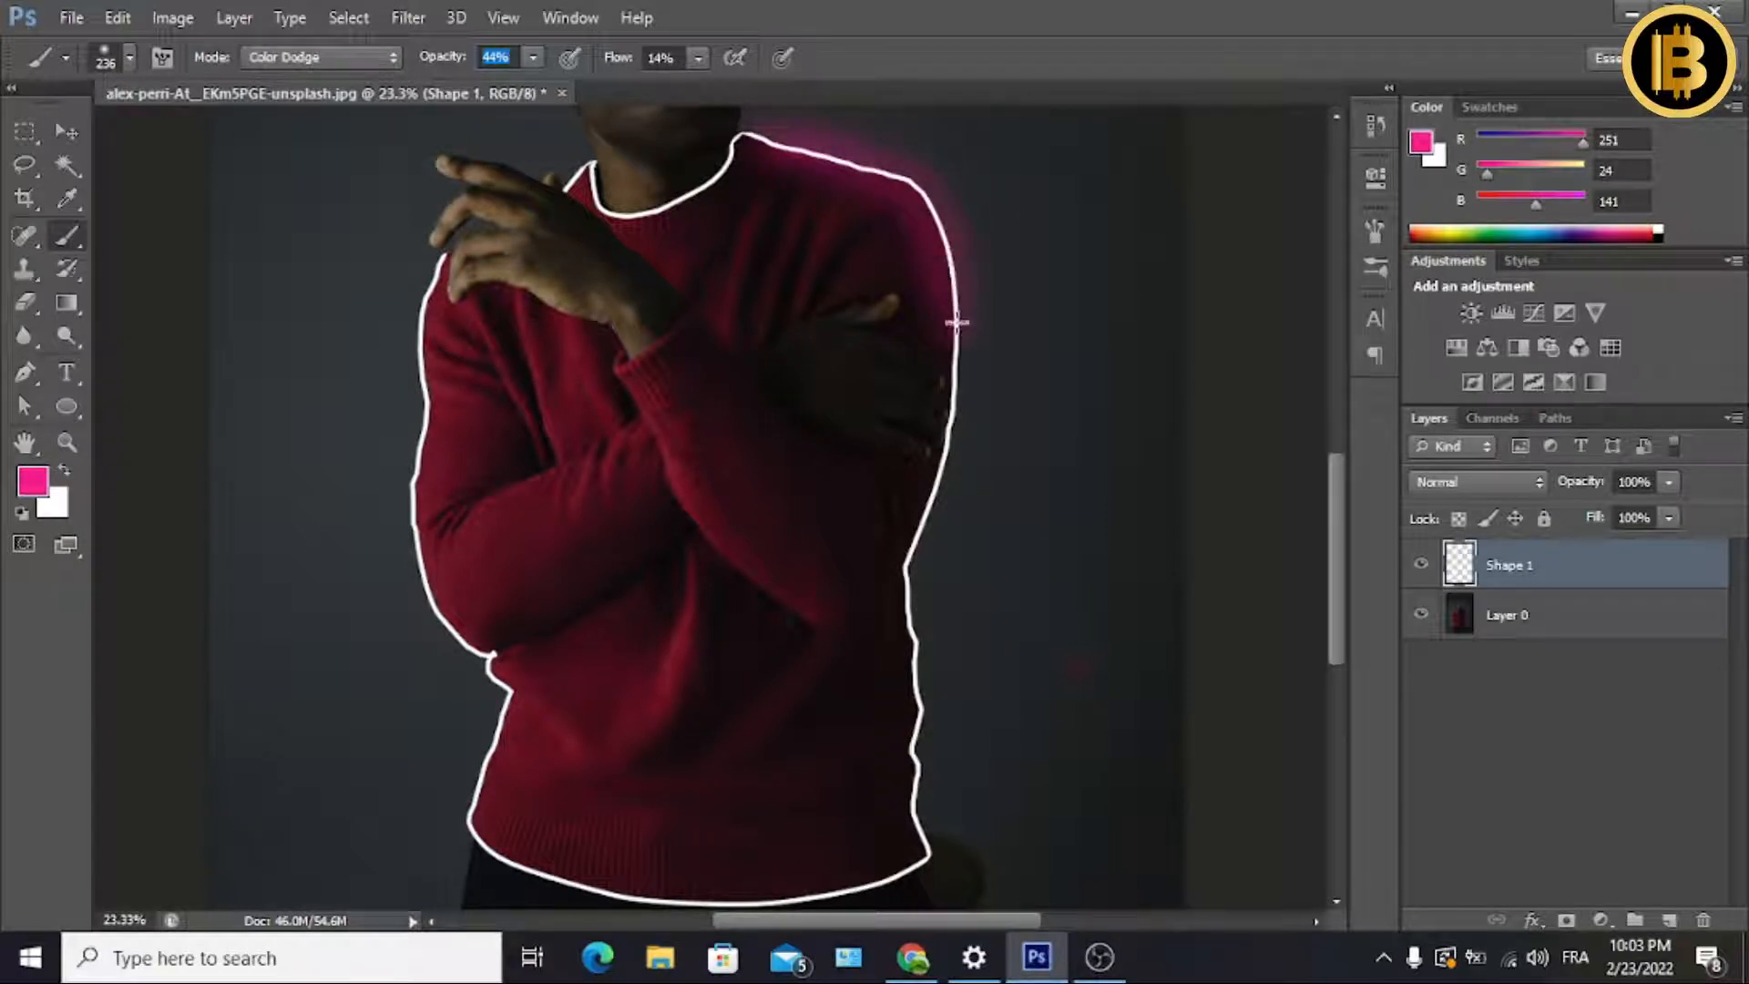
{"action": "left_click_drag", "start_coordinate": [956, 322], "coordinate": [945, 465]}
{"action": "mouse_move", "coordinate": [918, 665]}
{"action": "left_mouse_down"}
{"action": "mouse_move", "coordinate": [908, 607]}
{"action": "mouse_move", "coordinate": [938, 501]}
{"action": "left_mouse_up"}
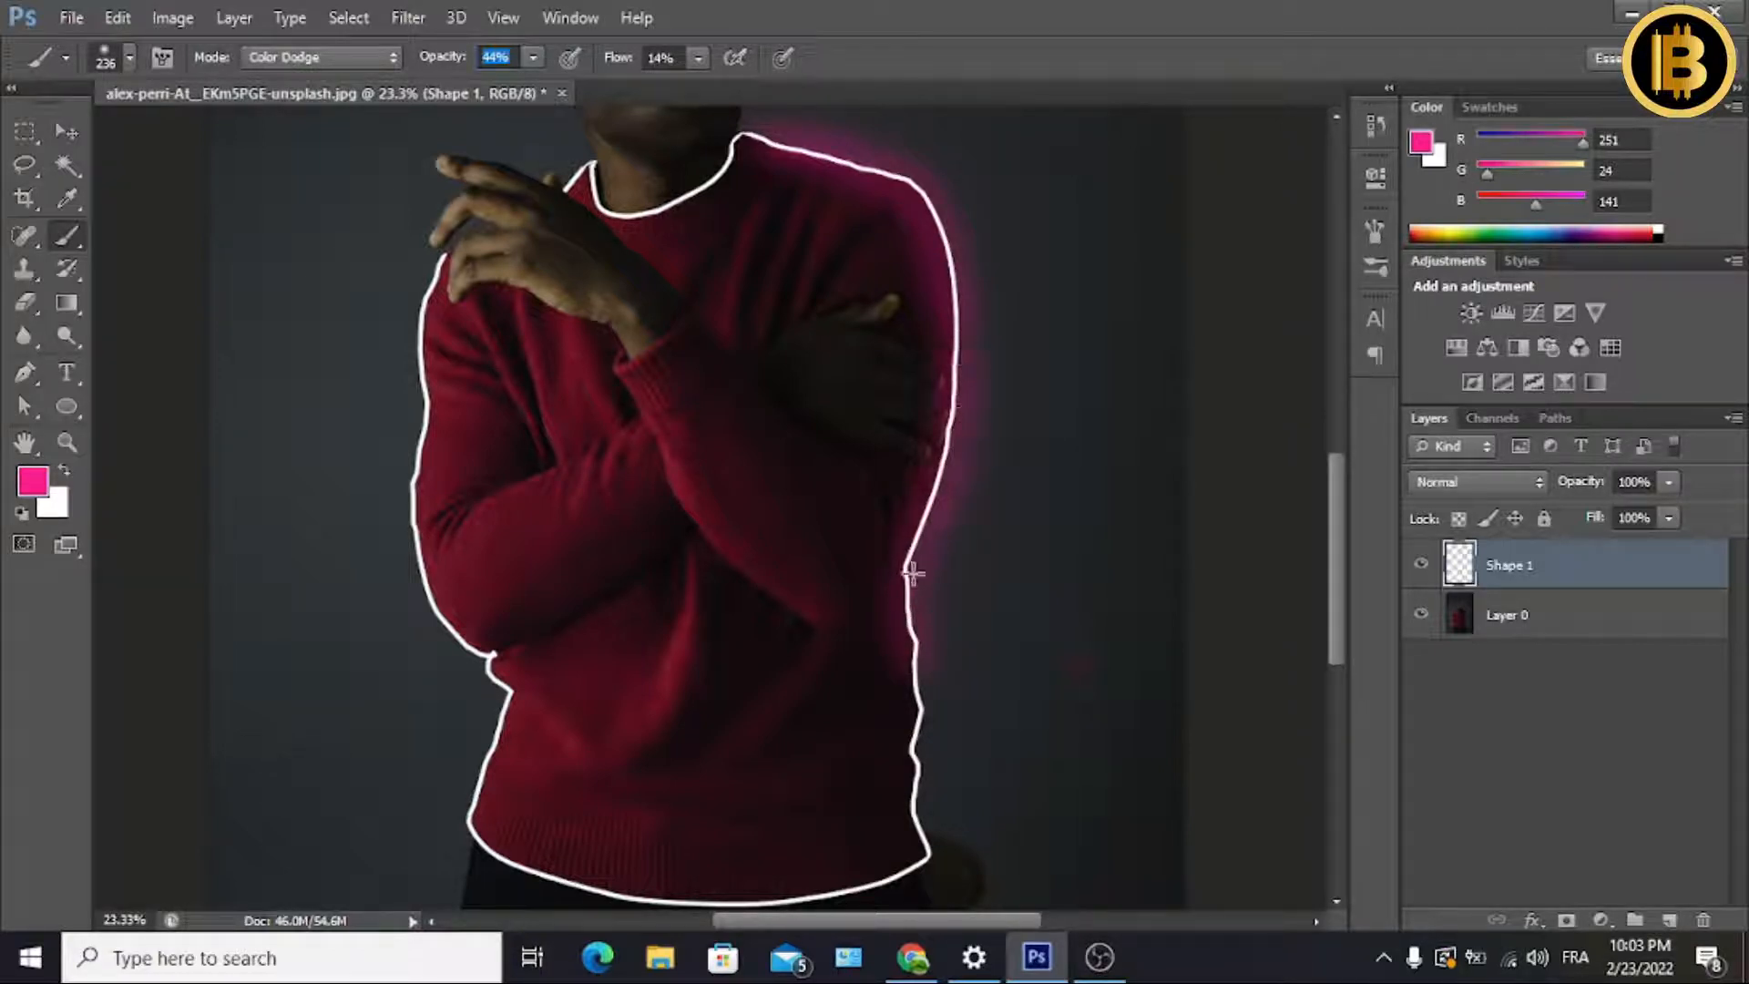
{"action": "left_click_drag", "start_coordinate": [915, 811], "coordinate": [926, 658]}
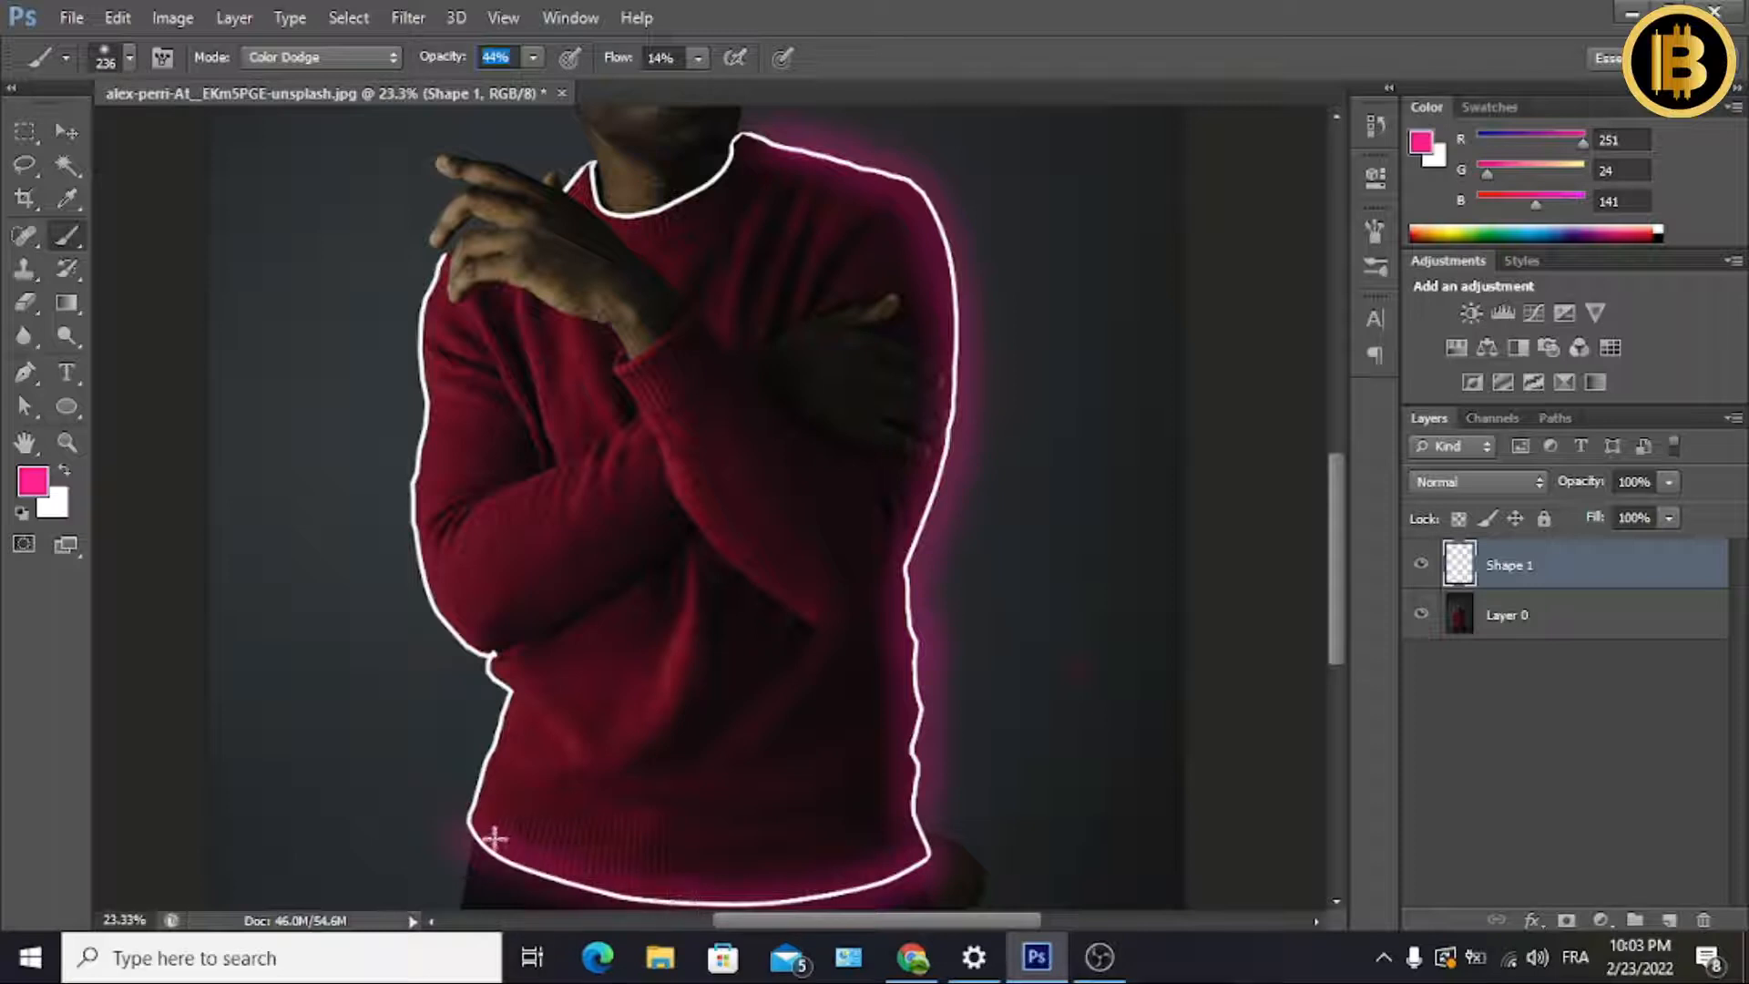
Paint the pink glow along the opposite side of the sweater, from the hem past the elbow up to the raised hand.
{"action": "mouse_move", "coordinate": [479, 776]}
{"action": "left_mouse_down"}
{"action": "mouse_move", "coordinate": [460, 839]}
{"action": "mouse_move", "coordinate": [508, 716]}
{"action": "left_mouse_up"}
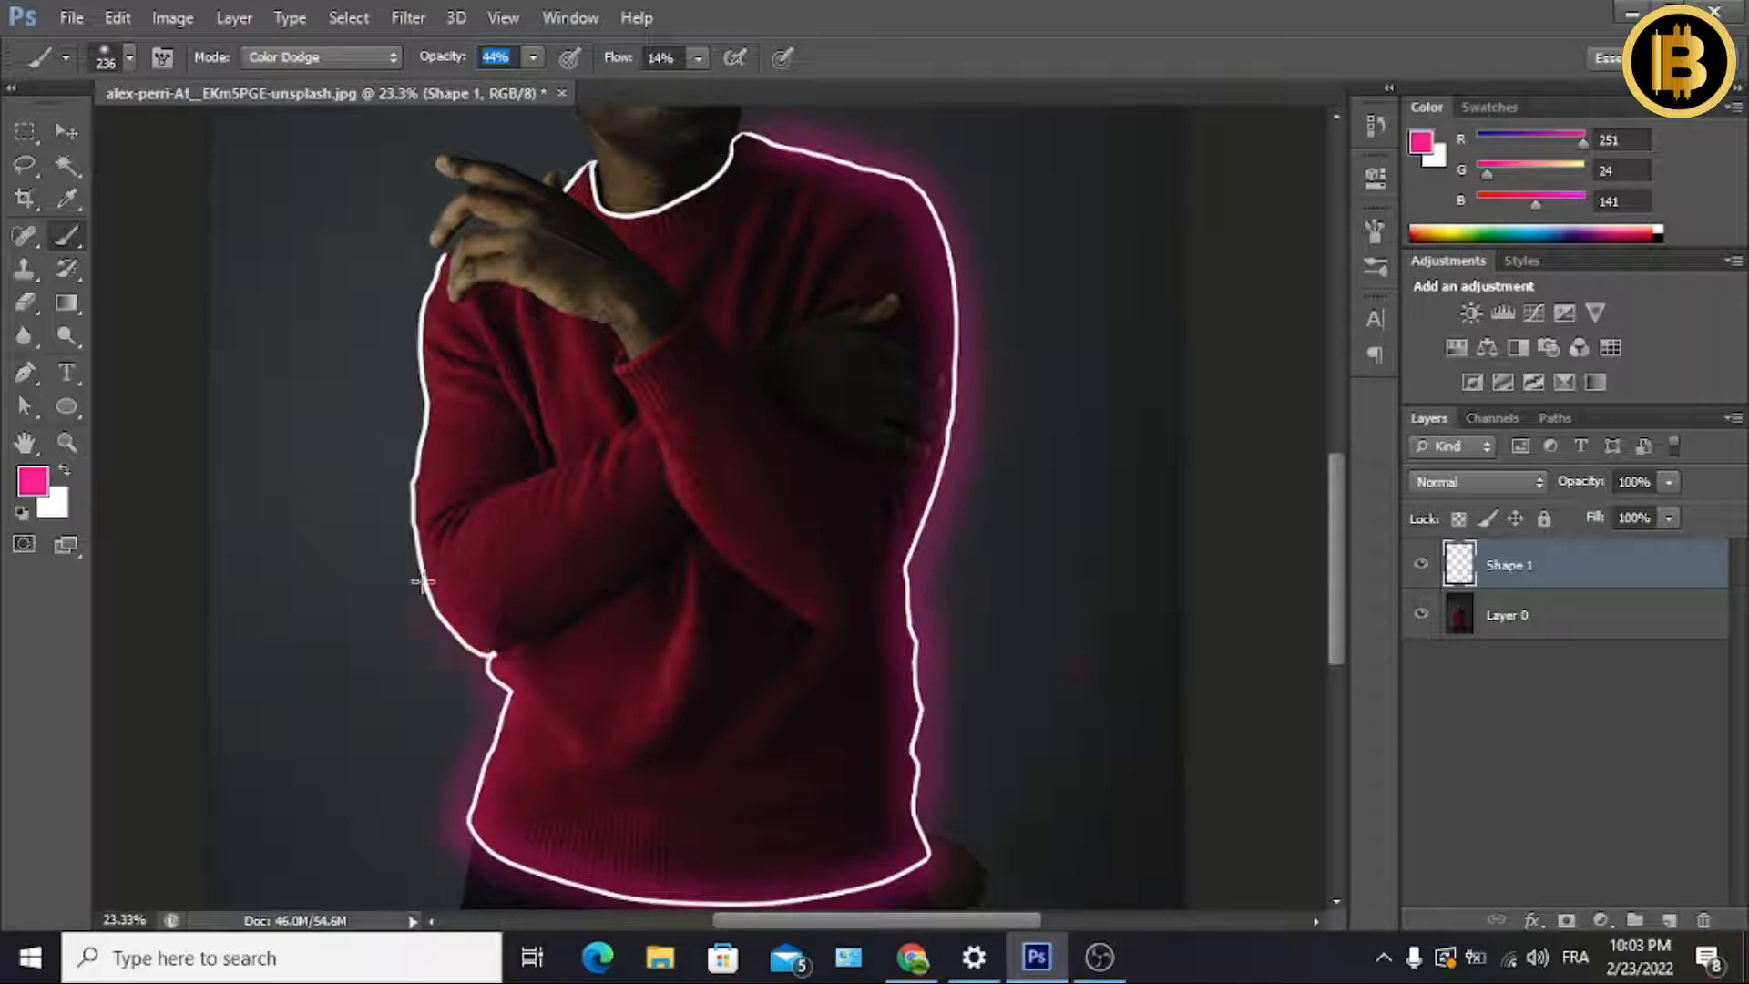
{"action": "mouse_move", "coordinate": [414, 477]}
{"action": "left_mouse_down"}
{"action": "mouse_move", "coordinate": [419, 397]}
{"action": "mouse_move", "coordinate": [422, 435]}
{"action": "left_mouse_up"}
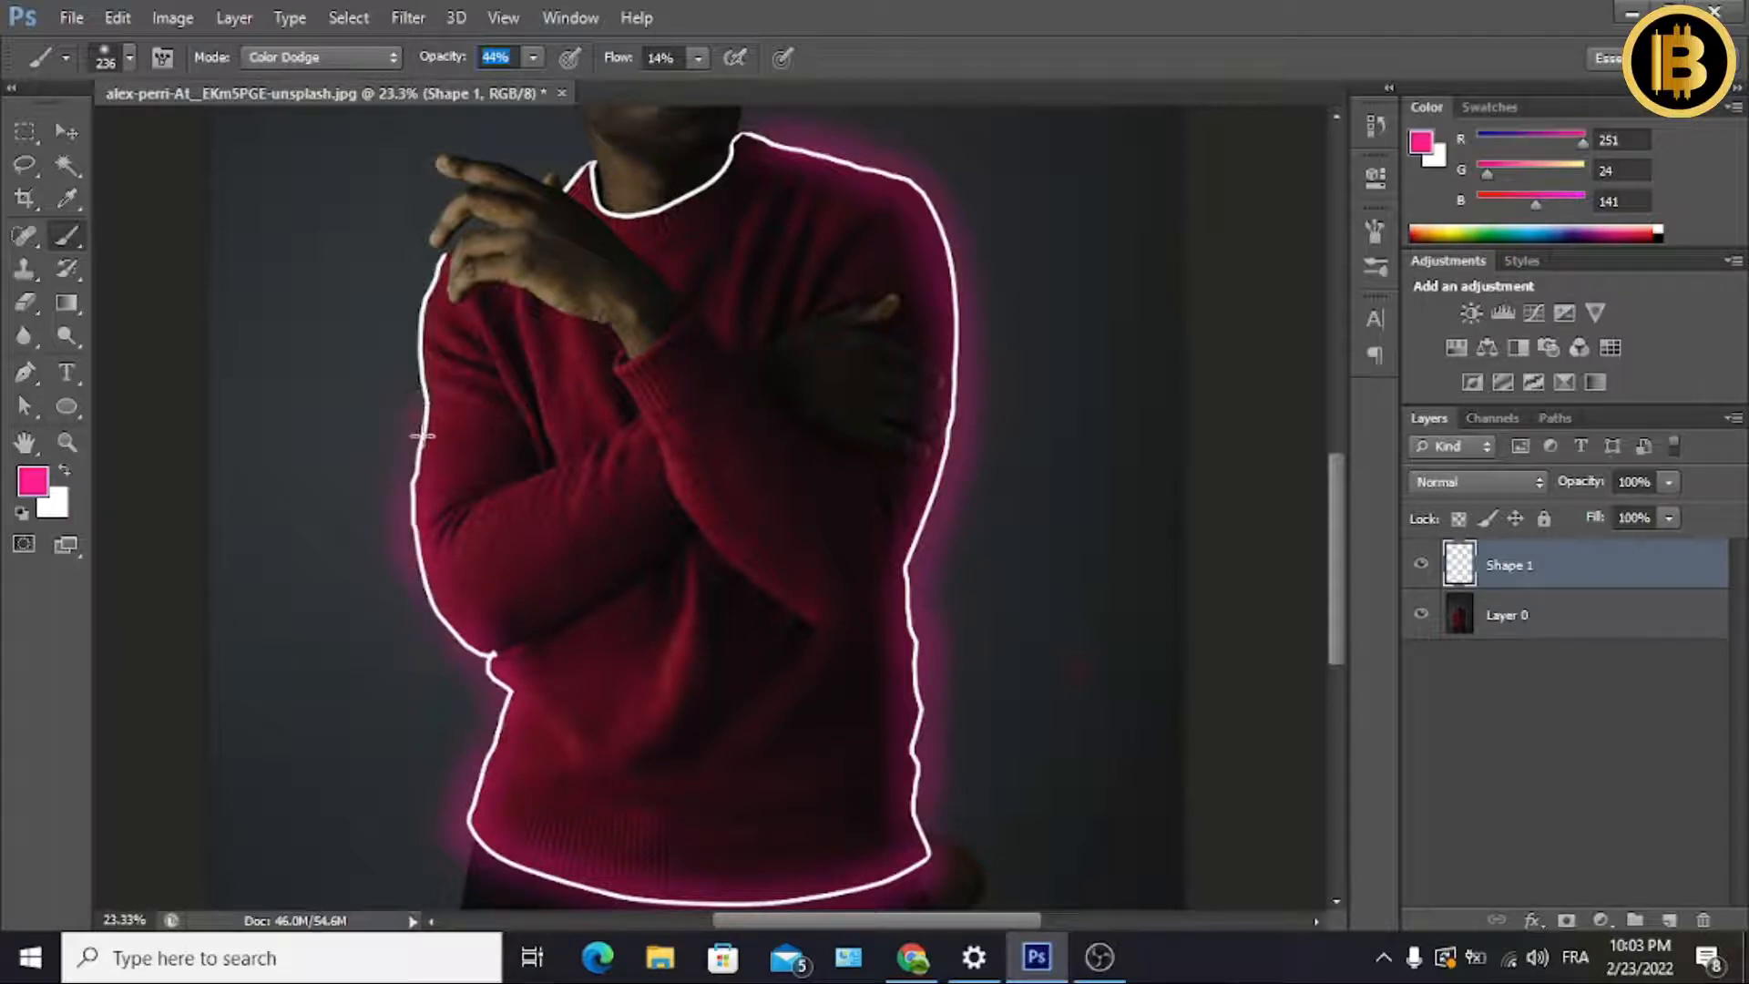
{"action": "left_click_drag", "start_coordinate": [425, 270], "coordinate": [441, 243]}
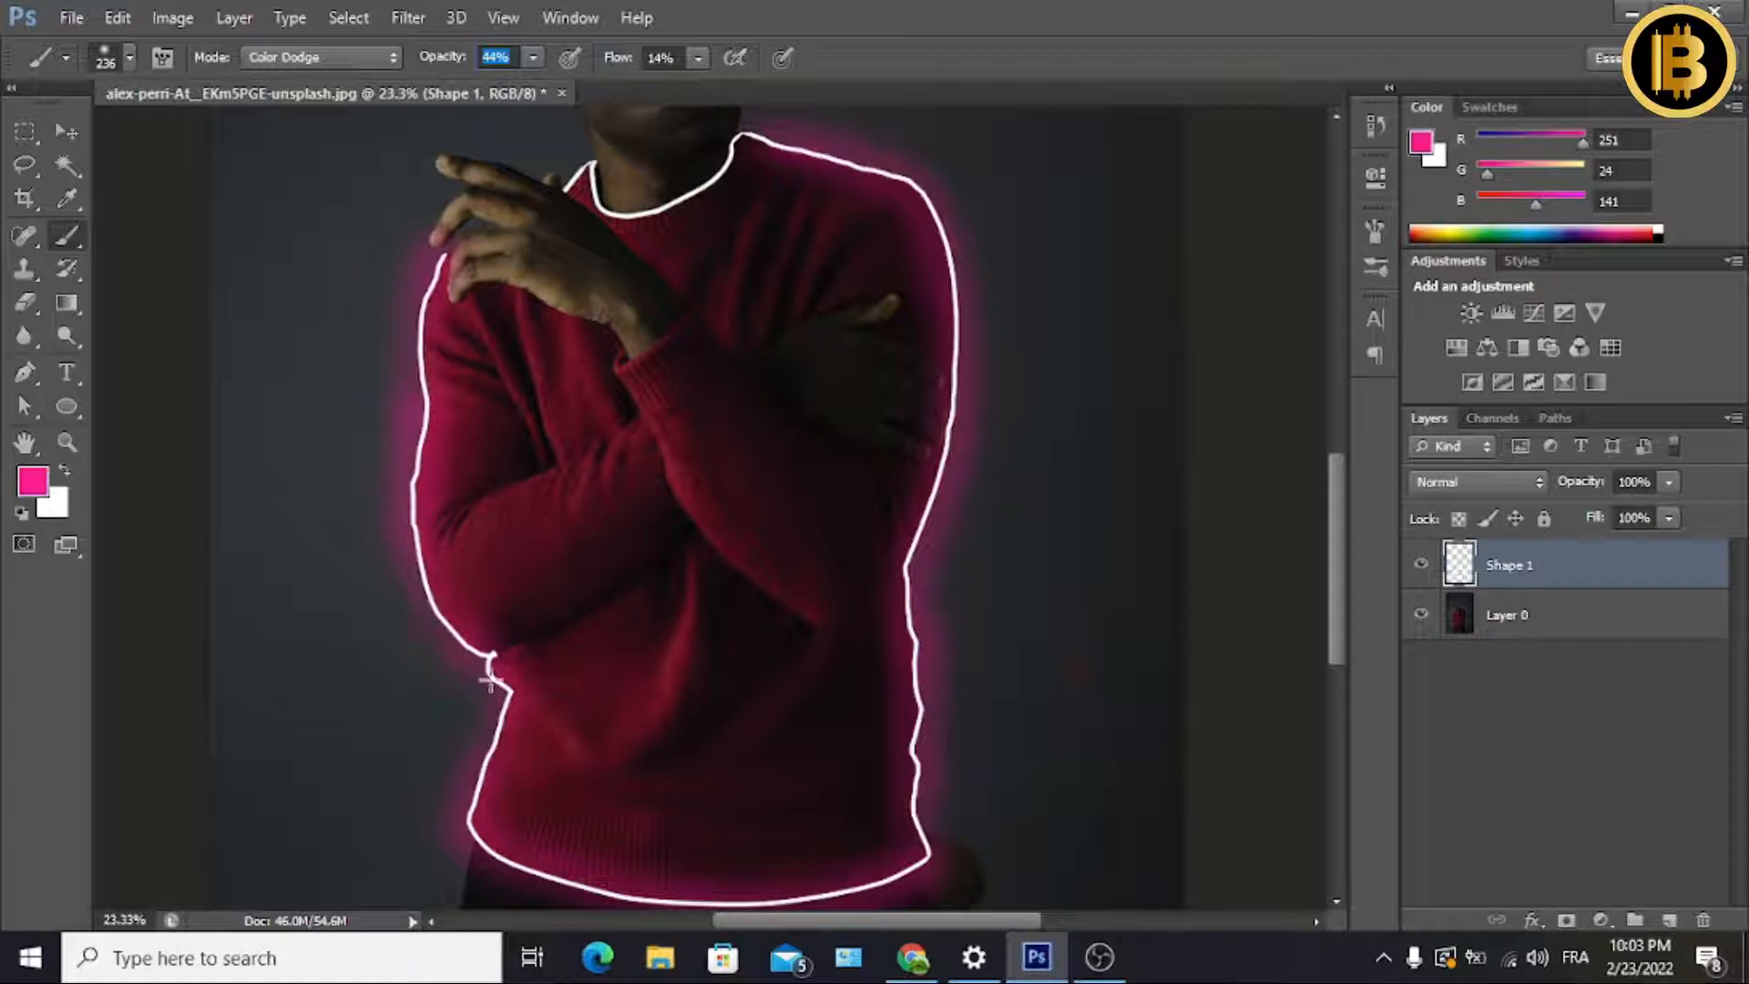
Paint pink glow around the collar and neck, and tint the raised hand and the crossed sleeve.
{"action": "left_click_drag", "start_coordinate": [602, 187], "coordinate": [594, 204]}
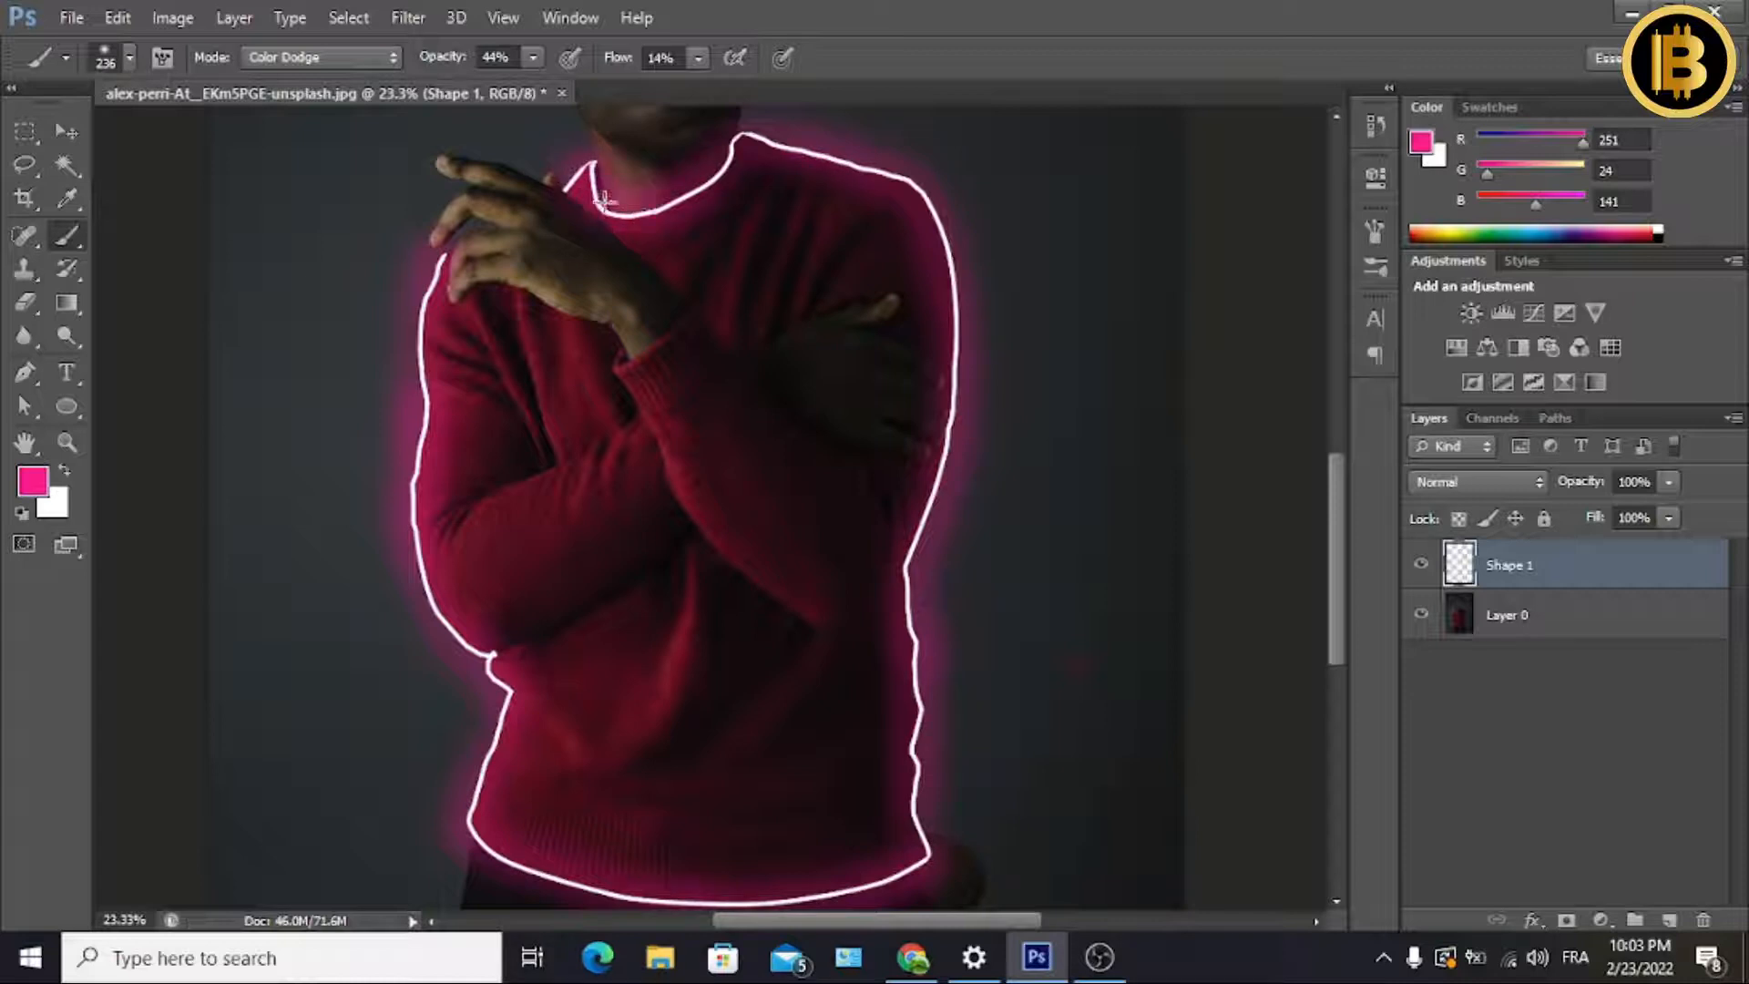
{"action": "left_click_drag", "start_coordinate": [679, 198], "coordinate": [566, 199]}
{"action": "mouse_move", "coordinate": [525, 270]}
{"action": "left_mouse_down"}
{"action": "mouse_move", "coordinate": [453, 260]}
{"action": "mouse_move", "coordinate": [524, 225]}
{"action": "mouse_move", "coordinate": [434, 184]}
{"action": "mouse_move", "coordinate": [403, 201]}
{"action": "mouse_move", "coordinate": [497, 243]}
{"action": "mouse_move", "coordinate": [475, 198]}
{"action": "mouse_move", "coordinate": [443, 226]}
{"action": "left_mouse_up"}
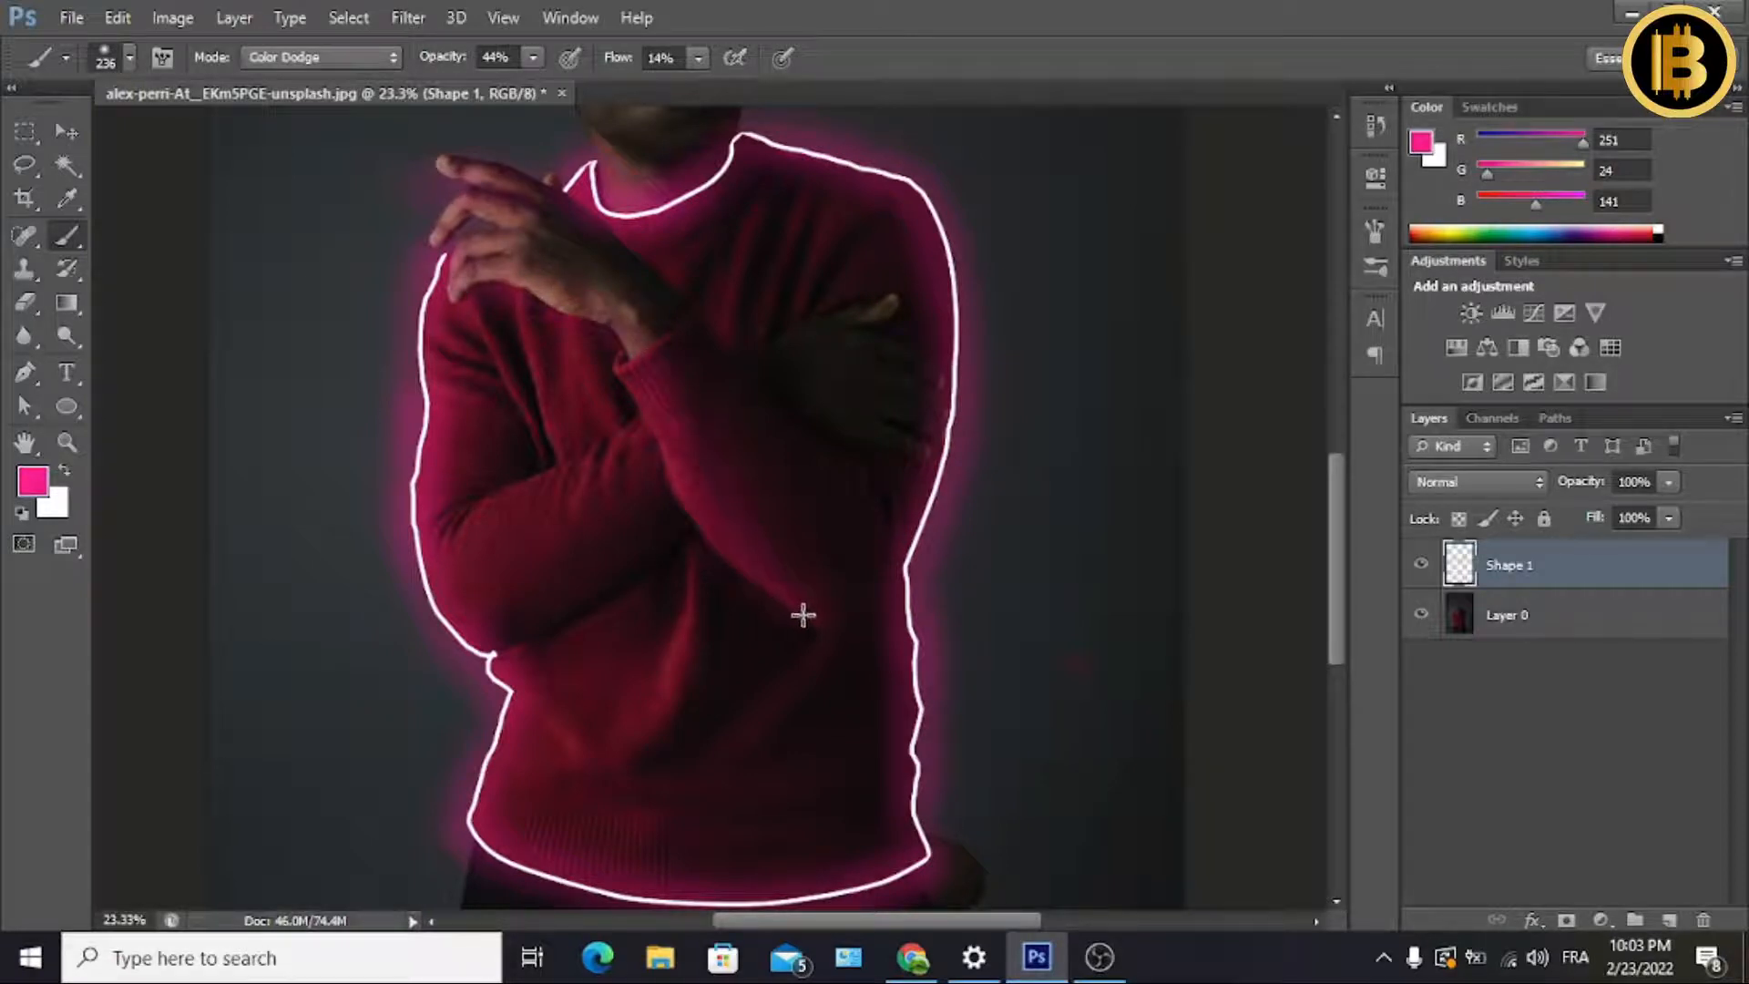
{"action": "mouse_move", "coordinate": [880, 427]}
{"action": "left_mouse_down"}
{"action": "mouse_move", "coordinate": [670, 478]}
{"action": "mouse_move", "coordinate": [644, 562]}
{"action": "mouse_move", "coordinate": [487, 603]}
{"action": "mouse_move", "coordinate": [457, 578]}
{"action": "mouse_move", "coordinate": [612, 508]}
{"action": "mouse_move", "coordinate": [582, 555]}
{"action": "mouse_move", "coordinate": [689, 425]}
{"action": "mouse_move", "coordinate": [752, 443]}
{"action": "left_mouse_up"}
{"action": "mouse_move", "coordinate": [1341, 568]}
{"action": "left_mouse_down"}
{"action": "mouse_move", "coordinate": [1342, 630]}
{"action": "mouse_move", "coordinate": [1320, 530]}
{"action": "left_mouse_up"}
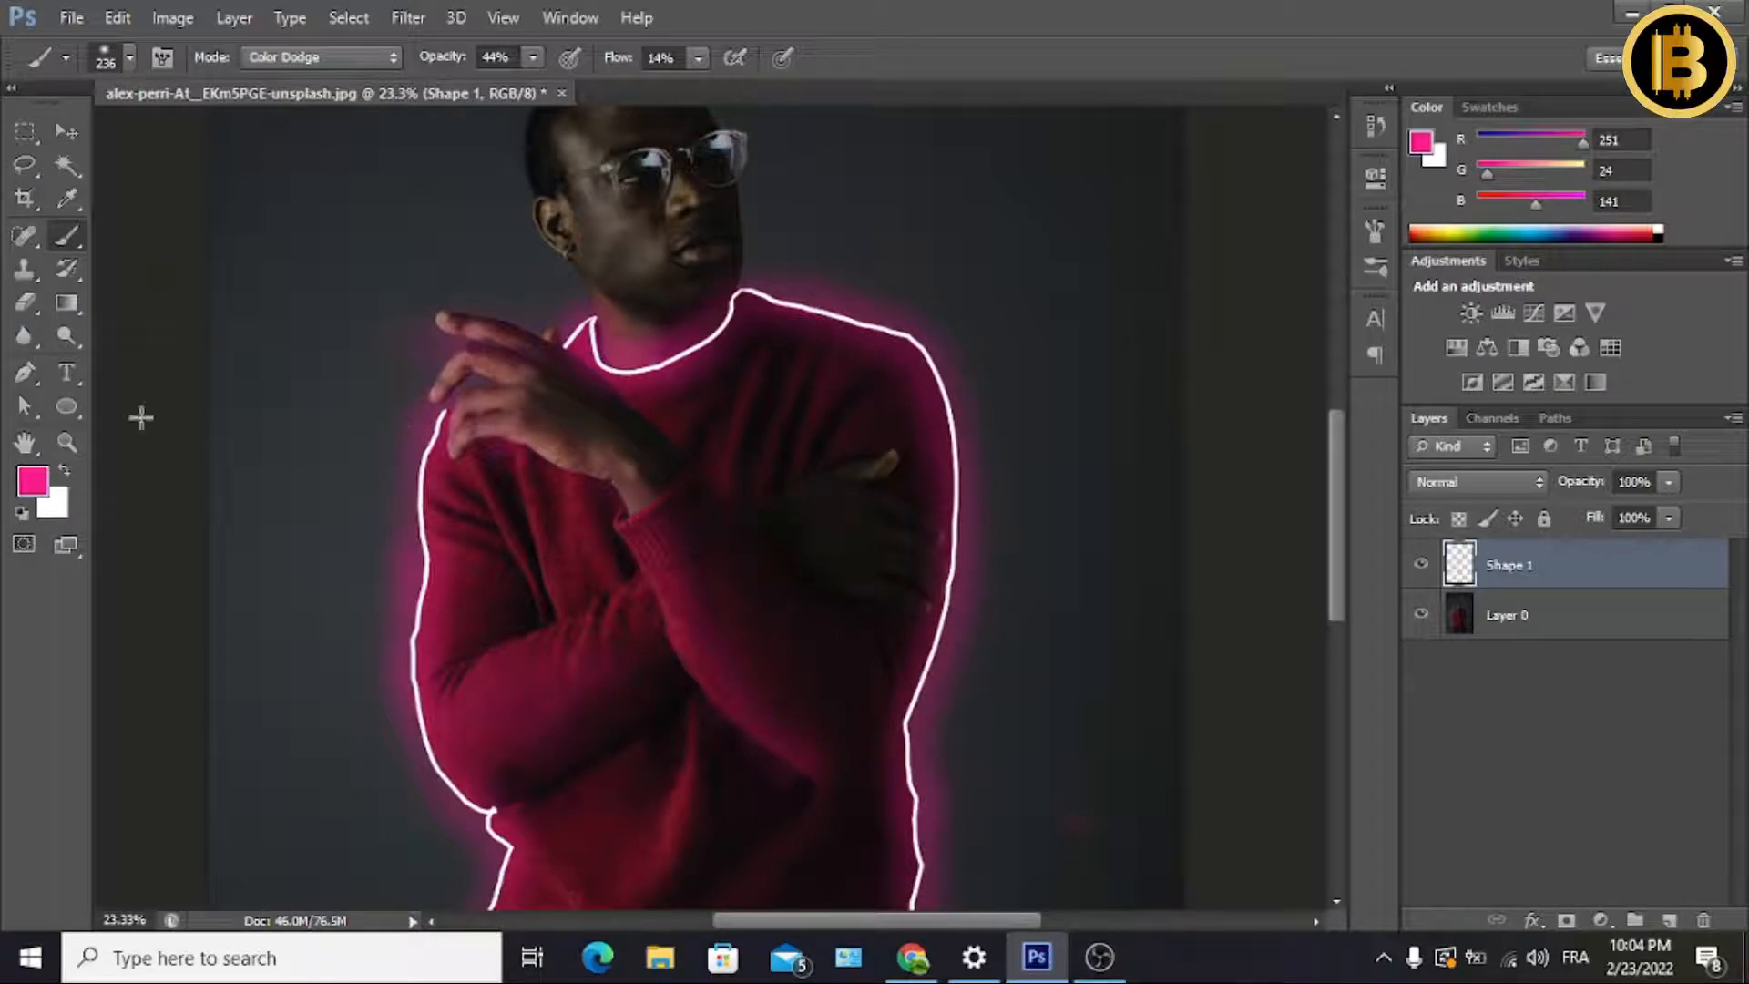
{"action": "left_click", "coordinate": [25, 304]}
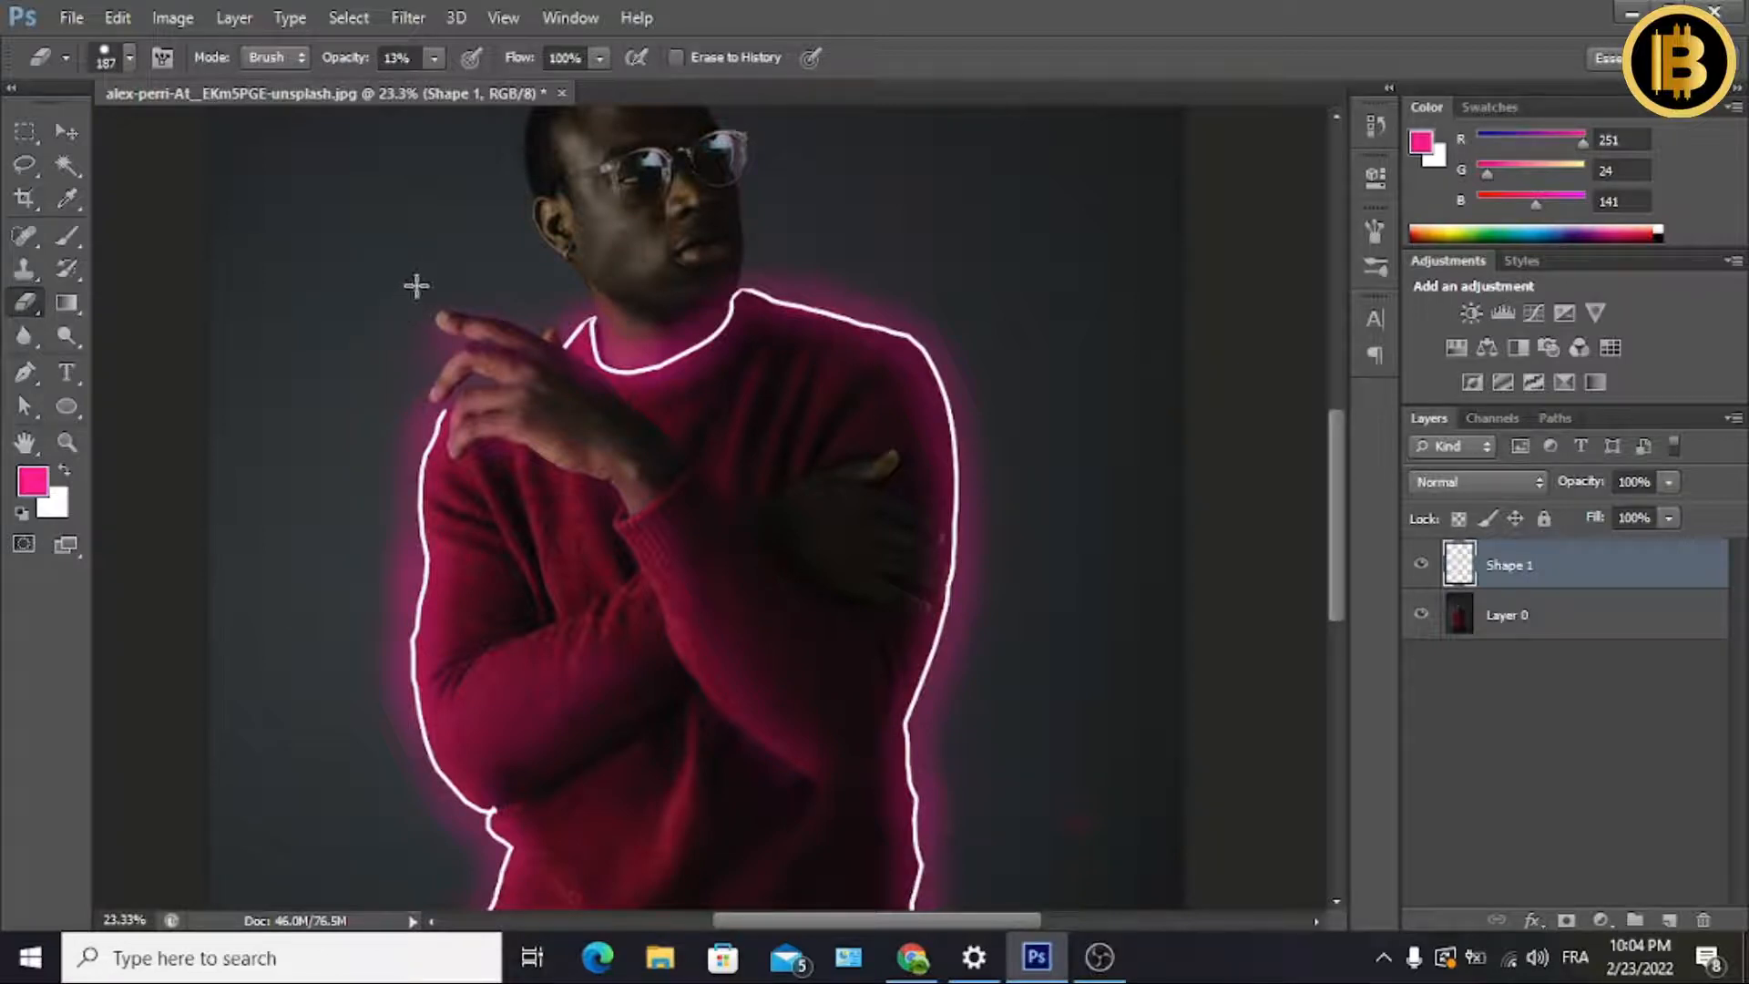
{"action": "left_click", "coordinate": [68, 235]}
{"action": "left_click_drag", "start_coordinate": [1333, 531], "coordinate": [1342, 560]}
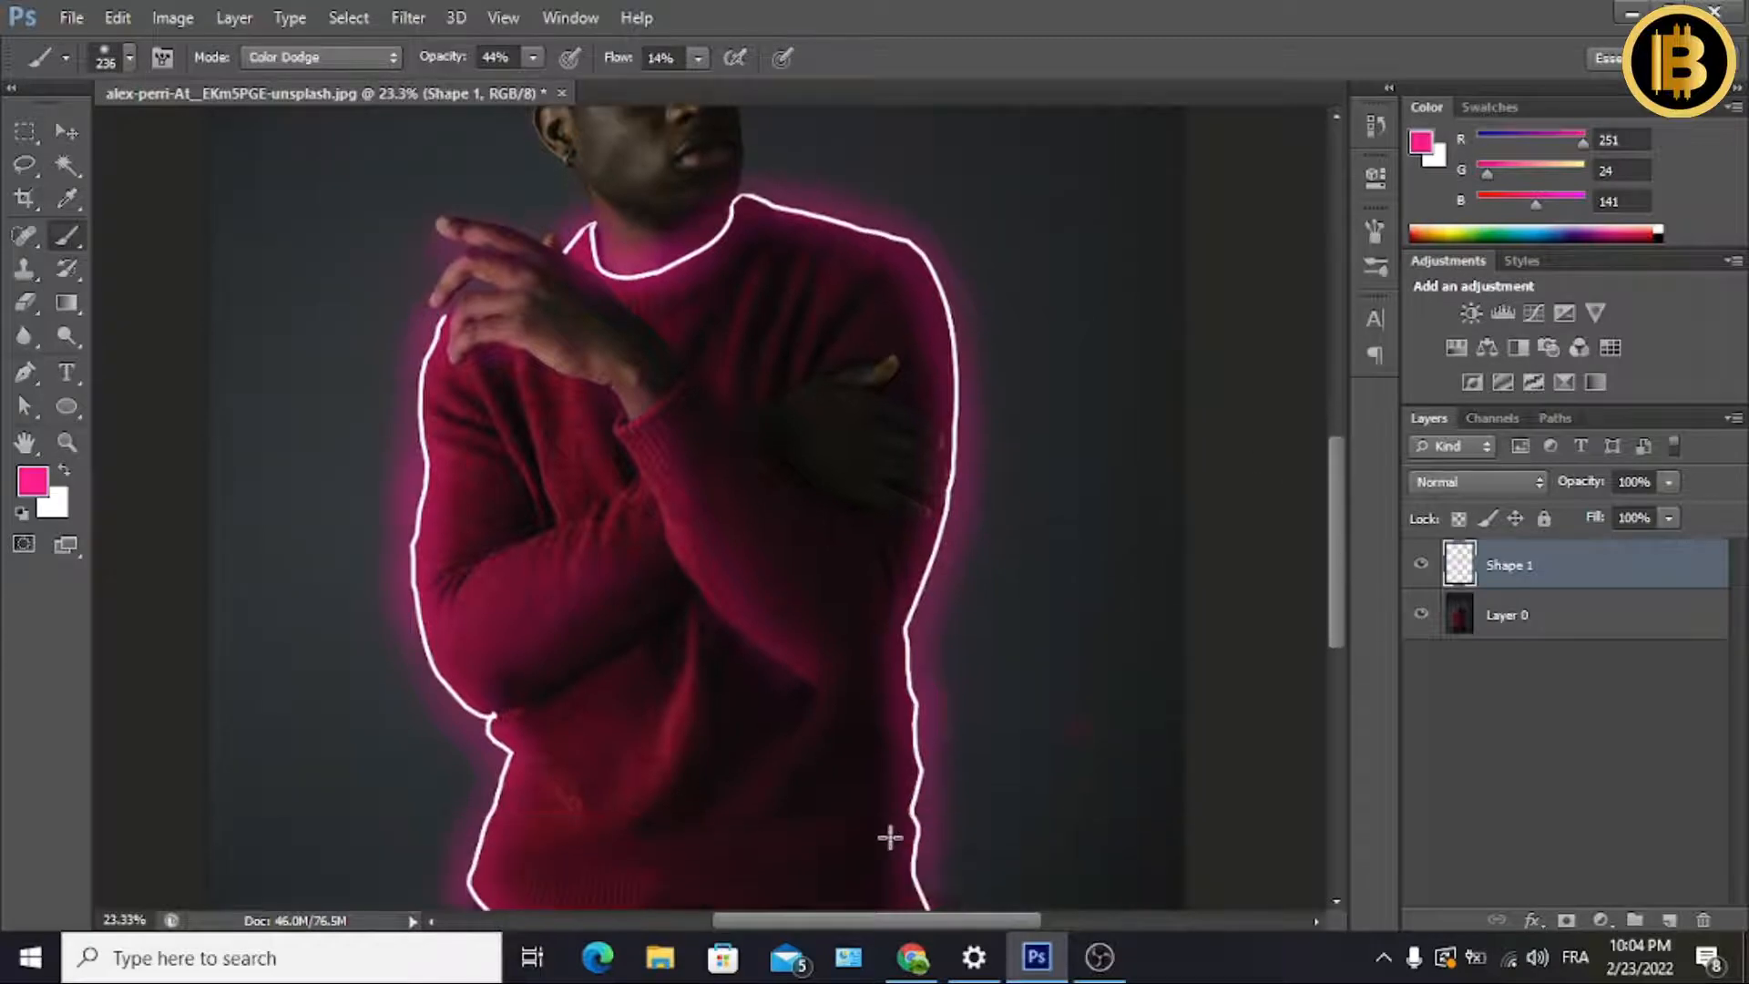
{"action": "left_click_drag", "start_coordinate": [886, 921], "coordinate": [898, 923]}
{"action": "left_click_drag", "start_coordinate": [867, 916], "coordinate": [785, 916]}
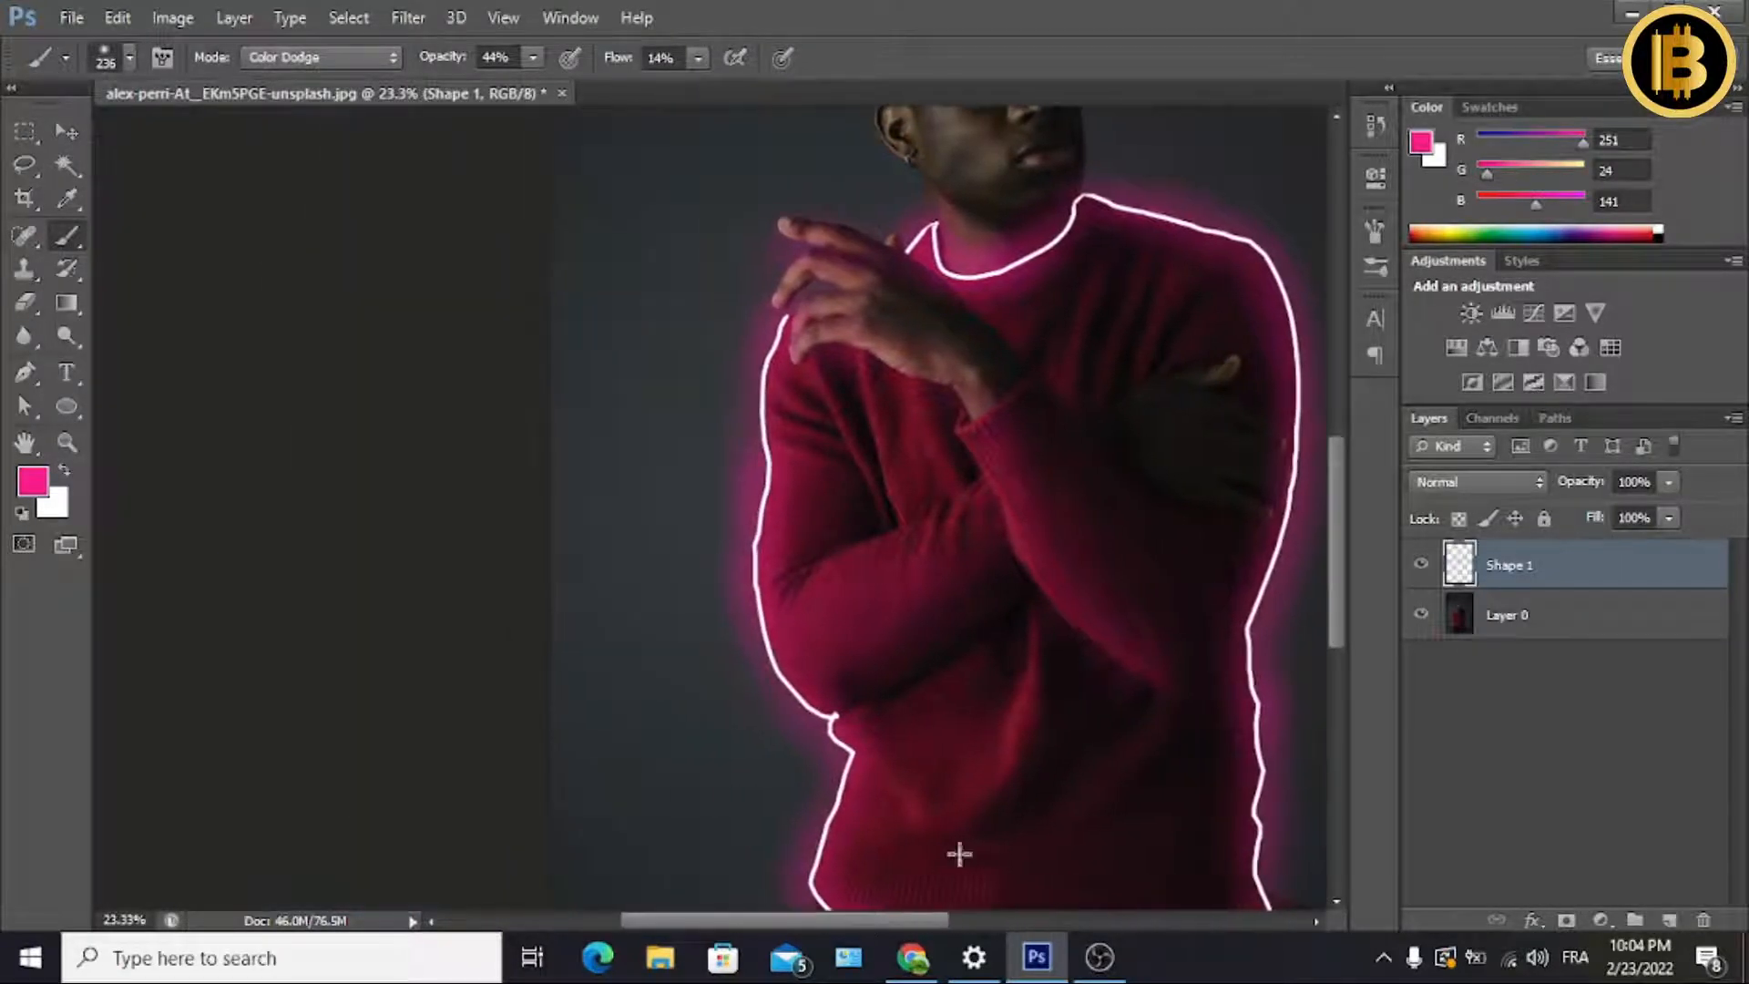
Add a new layer above Shape 1 and set the brush to 401 px at 12% opacity.
{"action": "left_click", "coordinate": [1668, 920]}
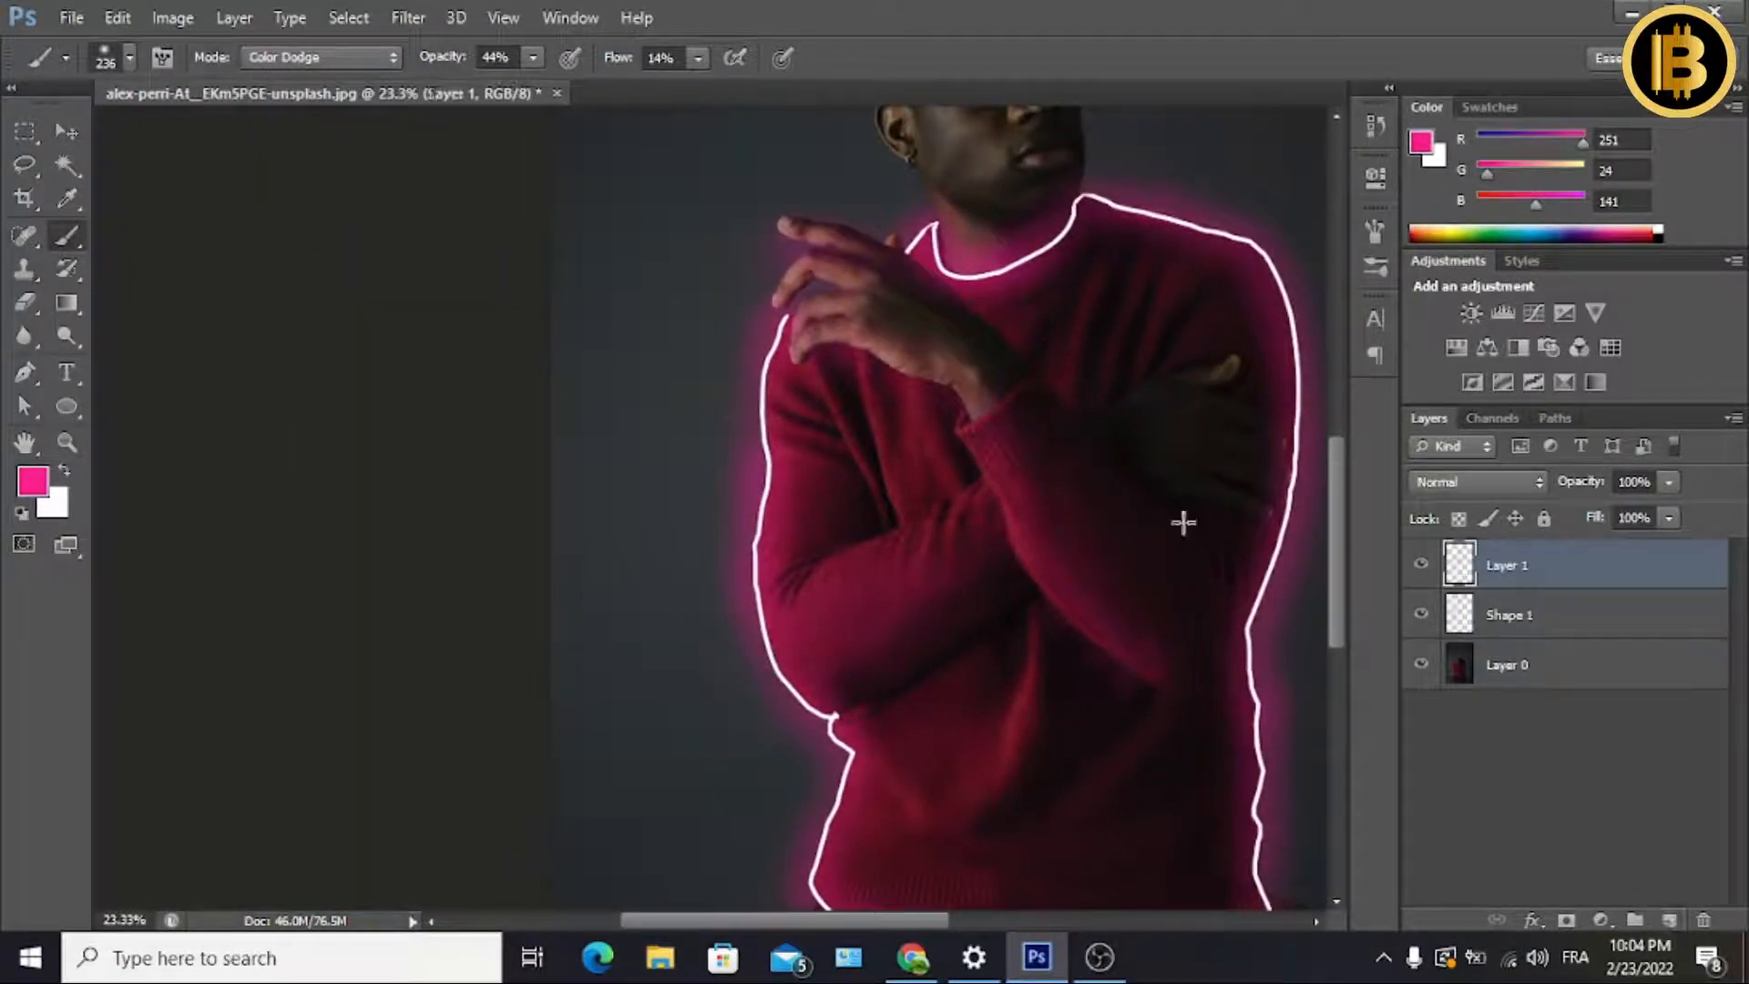
{"action": "left_click_drag", "start_coordinate": [924, 925], "coordinate": [981, 915]}
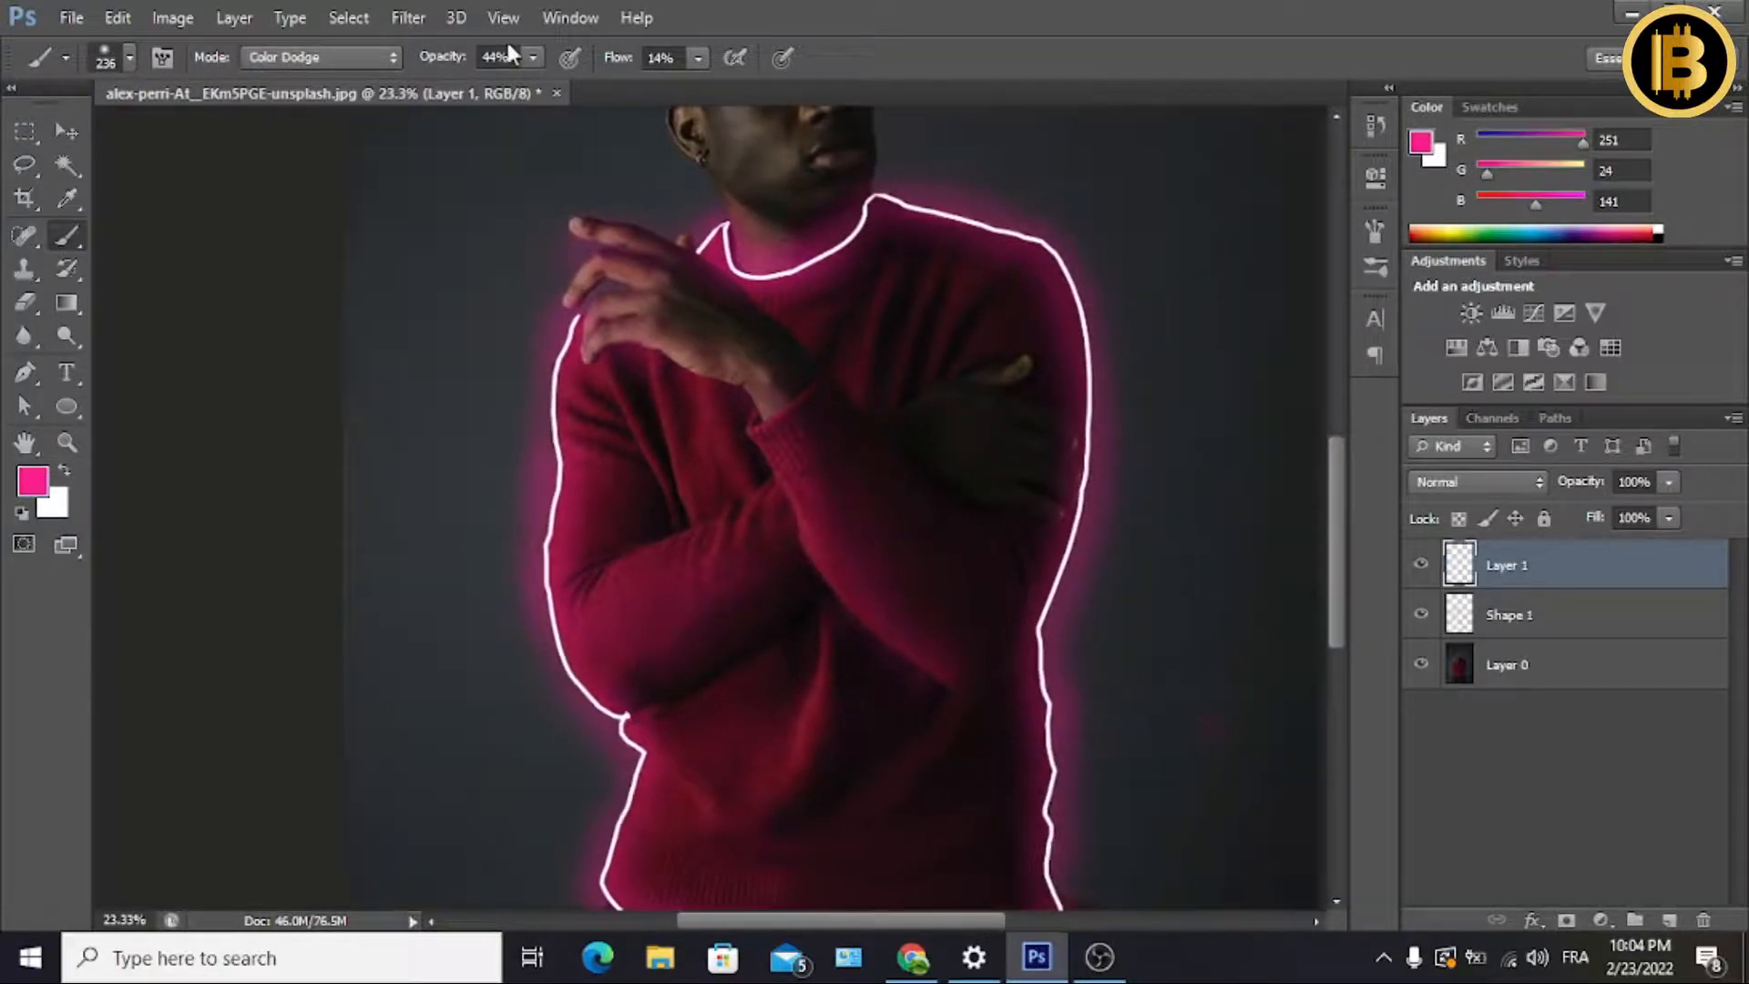
{"action": "left_click", "coordinate": [122, 58]}
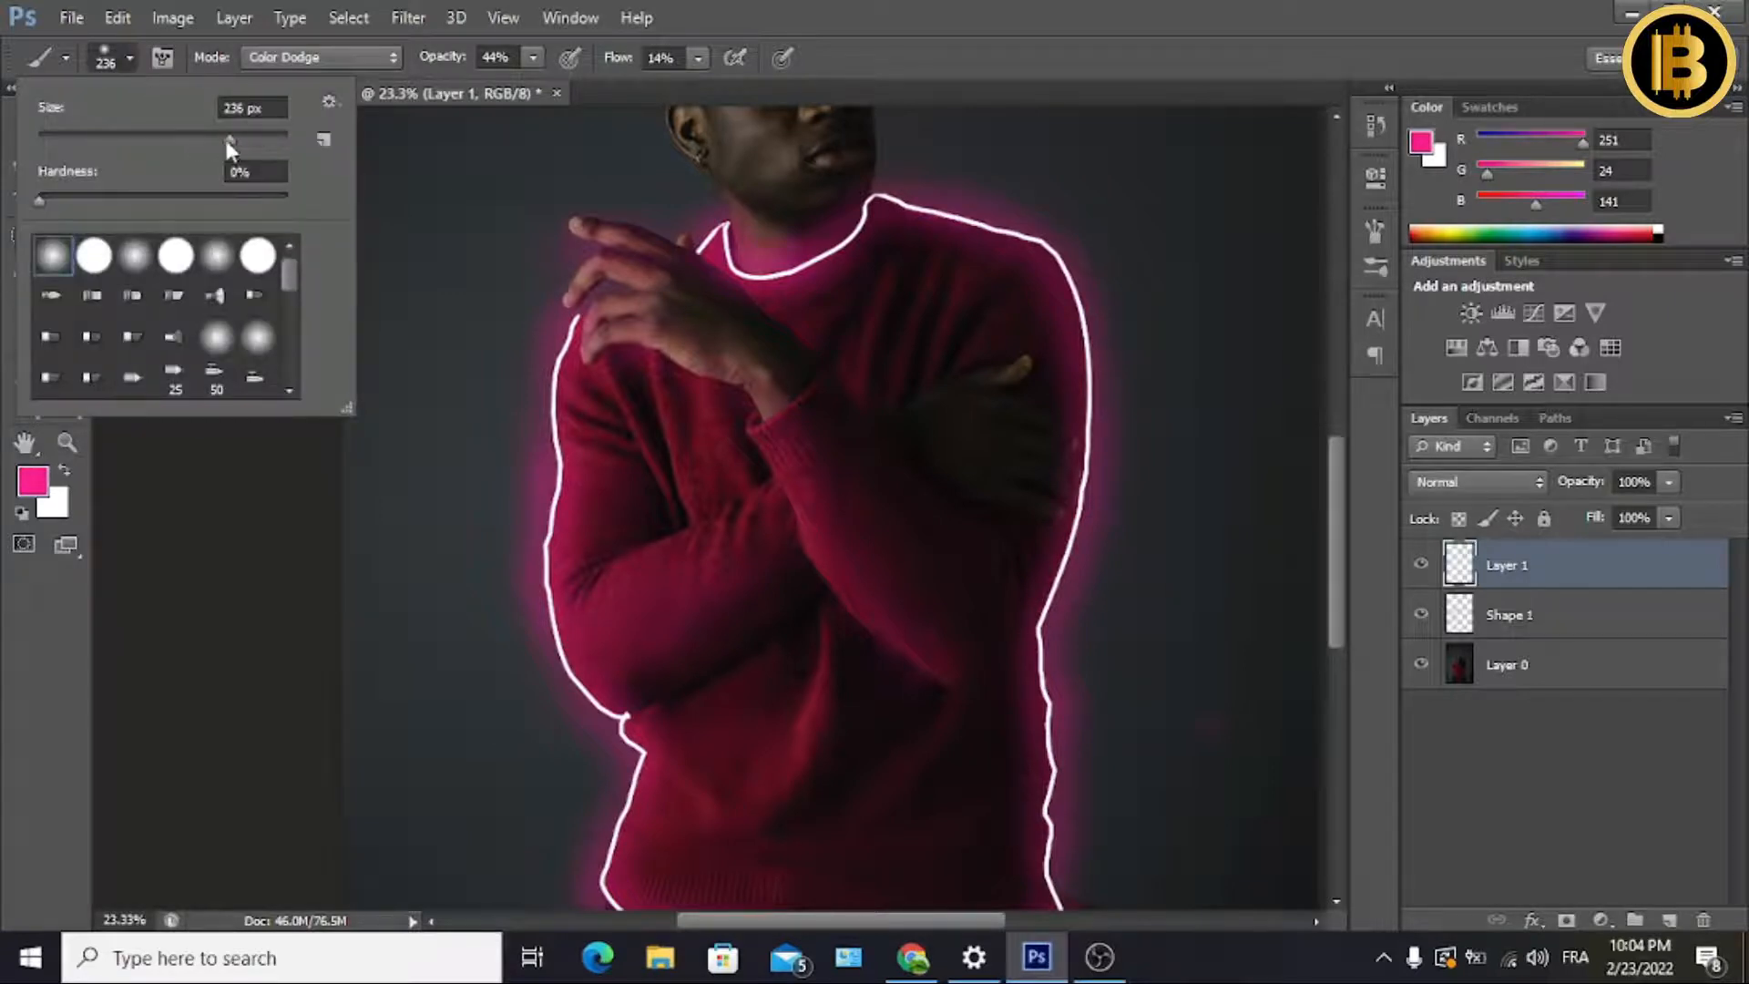
{"action": "left_click_drag", "start_coordinate": [246, 139], "coordinate": [250, 140]}
{"action": "left_click", "coordinate": [533, 58]}
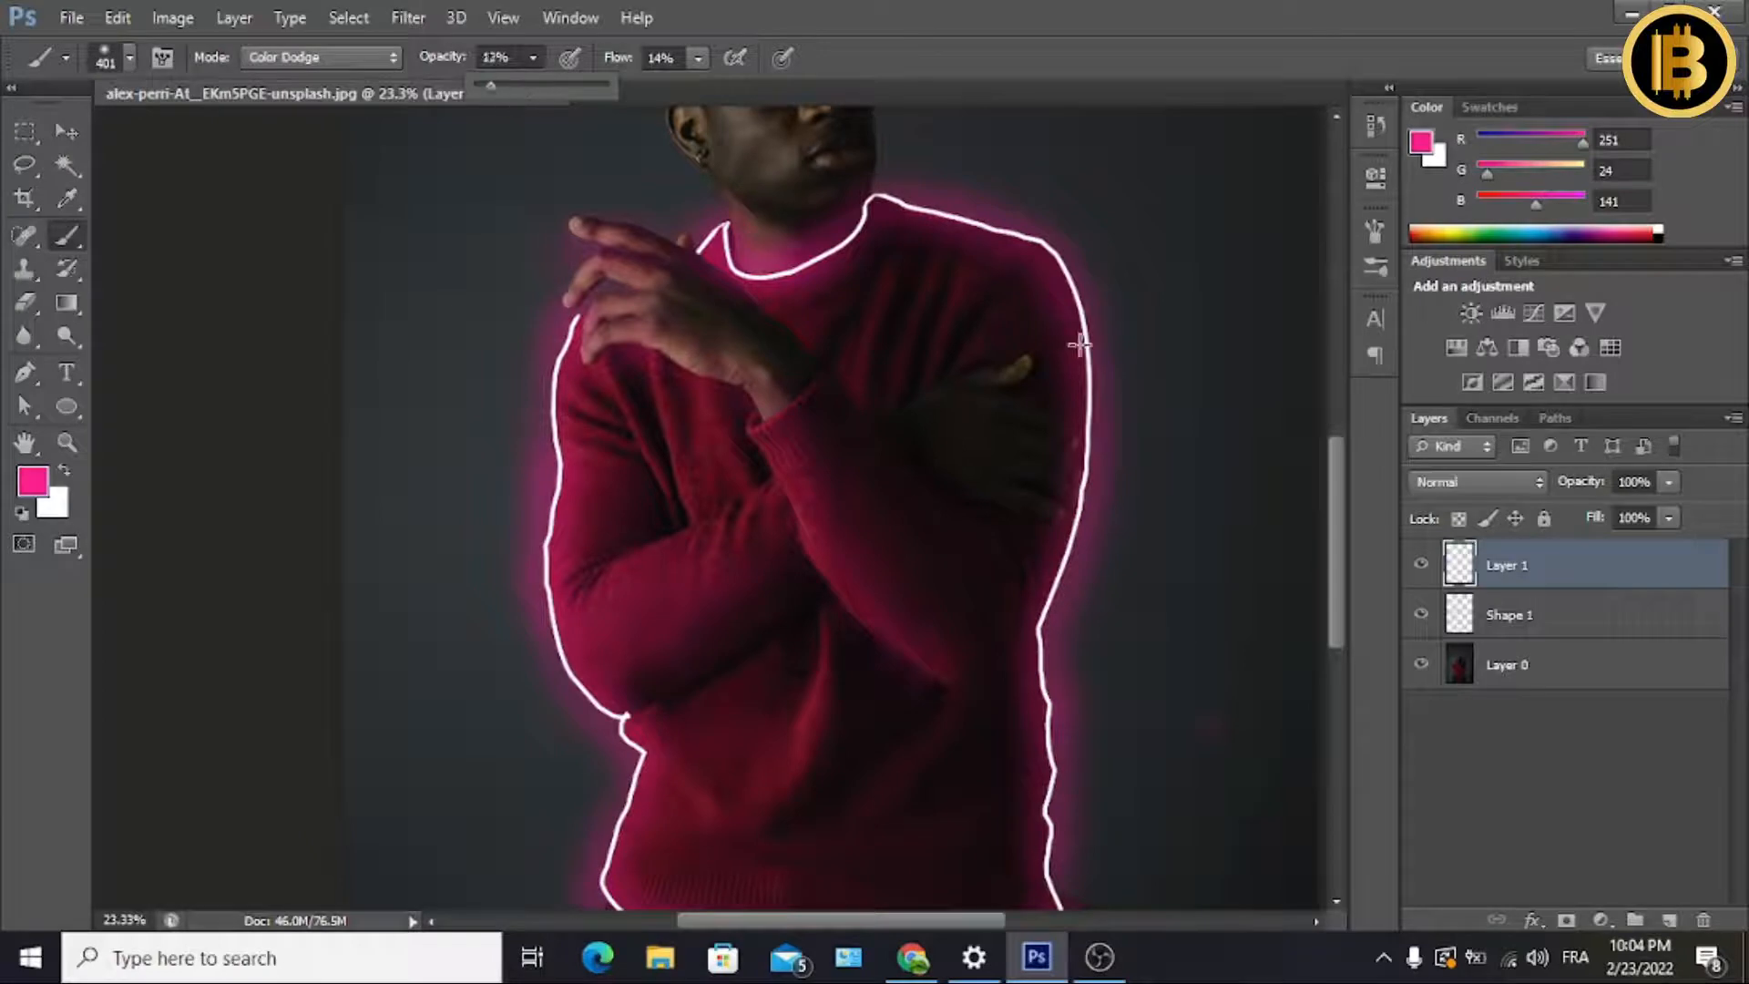
Paint a wider, fainter pink glow around both sides and the hem of the sweater, up to the raised hand.
{"action": "left_click", "coordinate": [993, 220]}
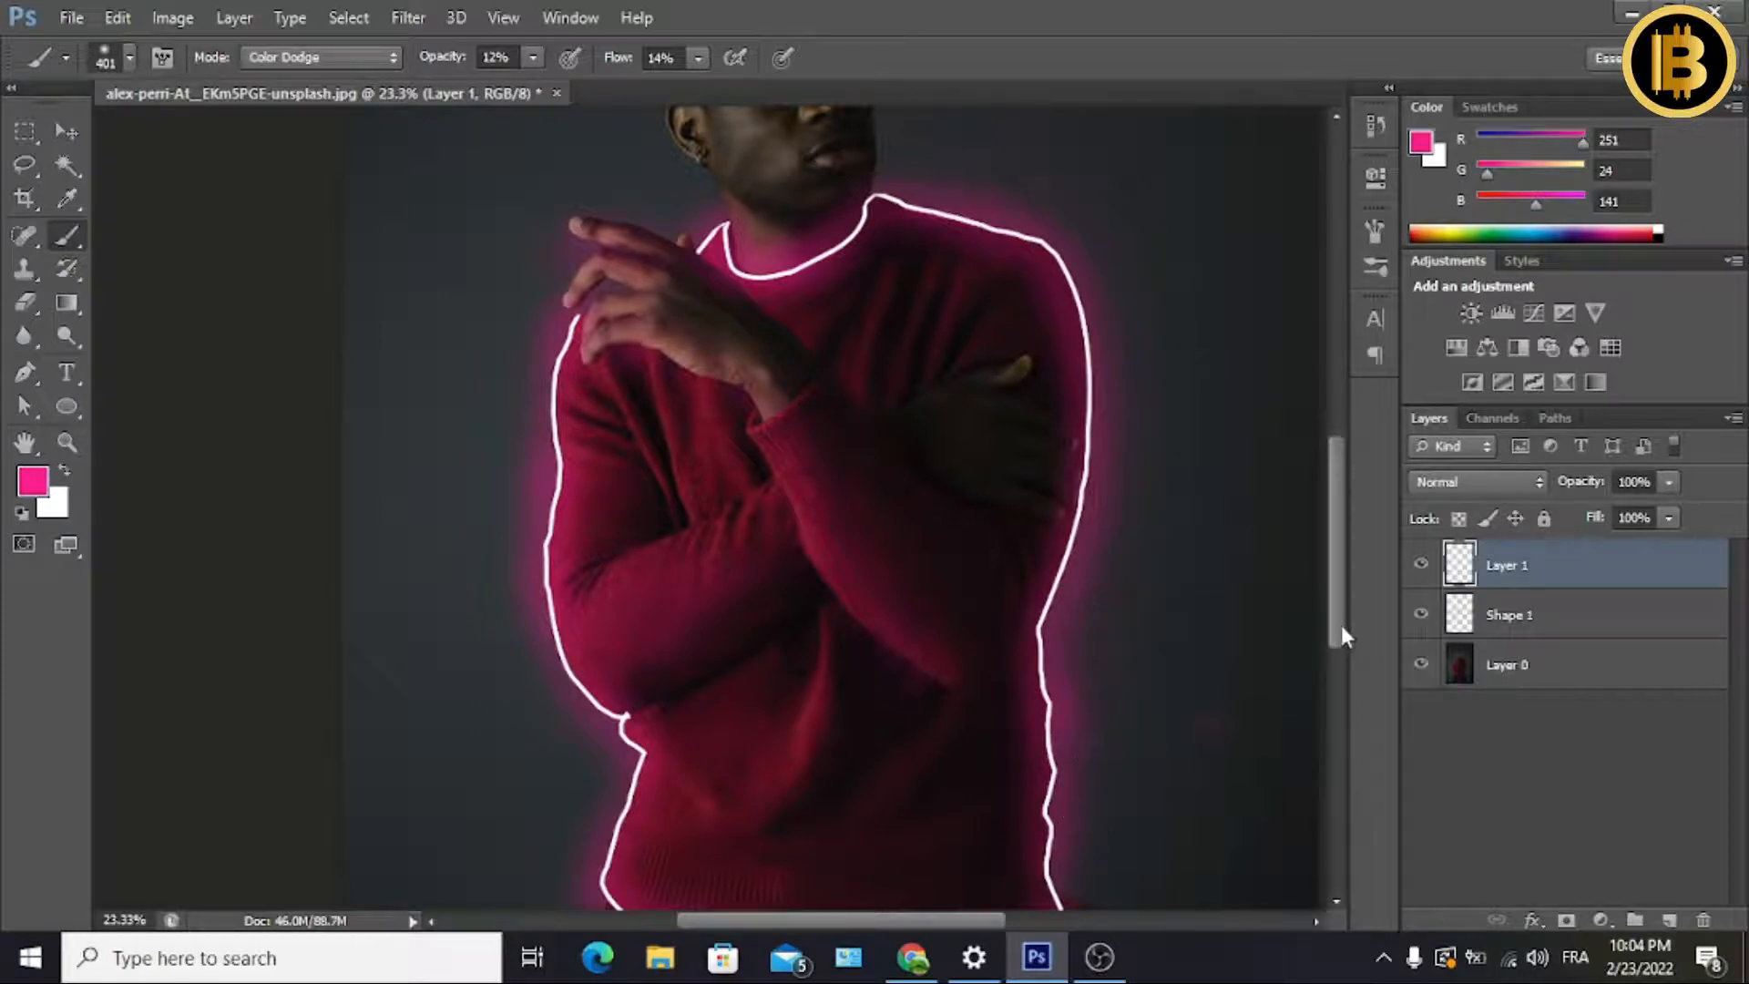
{"action": "left_click_drag", "start_coordinate": [1340, 625], "coordinate": [1344, 693]}
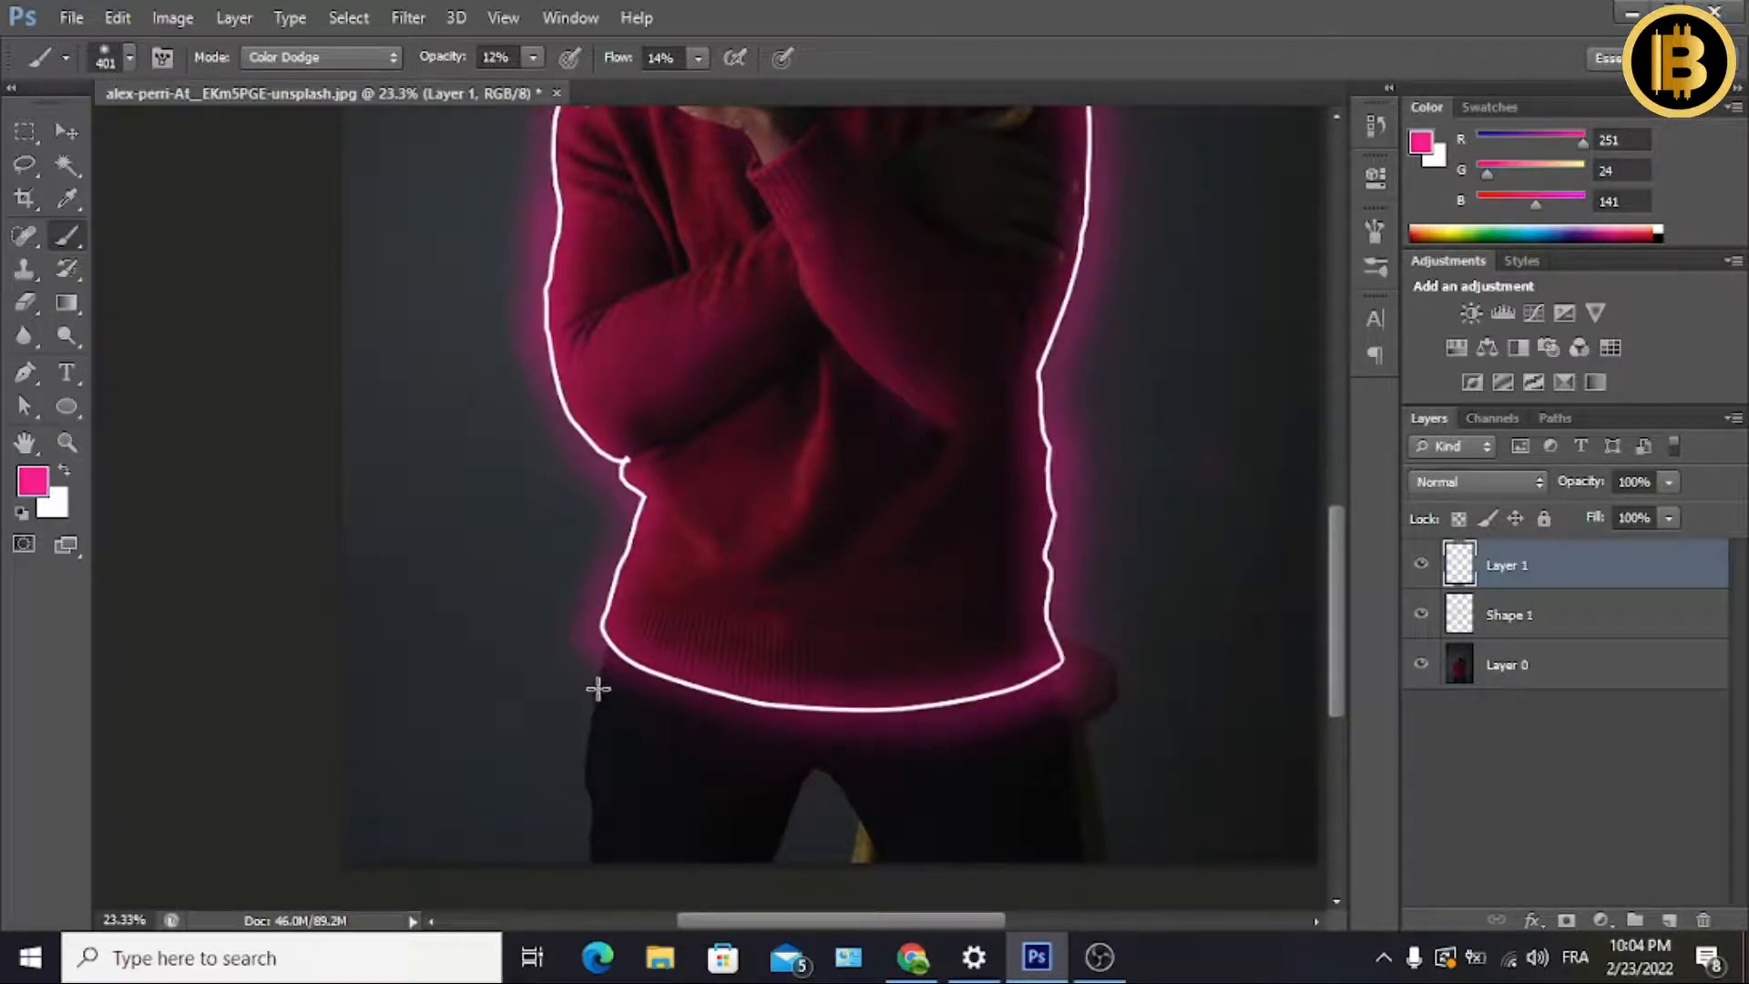
{"action": "mouse_move", "coordinate": [597, 689]}
{"action": "left_mouse_down"}
{"action": "mouse_move", "coordinate": [570, 648]}
{"action": "mouse_move", "coordinate": [604, 588]}
{"action": "left_mouse_up"}
{"action": "left_click_drag", "start_coordinate": [602, 506], "coordinate": [536, 359]}
{"action": "mouse_move", "coordinate": [574, 539]}
{"action": "left_mouse_down"}
{"action": "mouse_move", "coordinate": [577, 491]}
{"action": "mouse_move", "coordinate": [593, 585]}
{"action": "mouse_move", "coordinate": [537, 411]}
{"action": "left_mouse_up"}
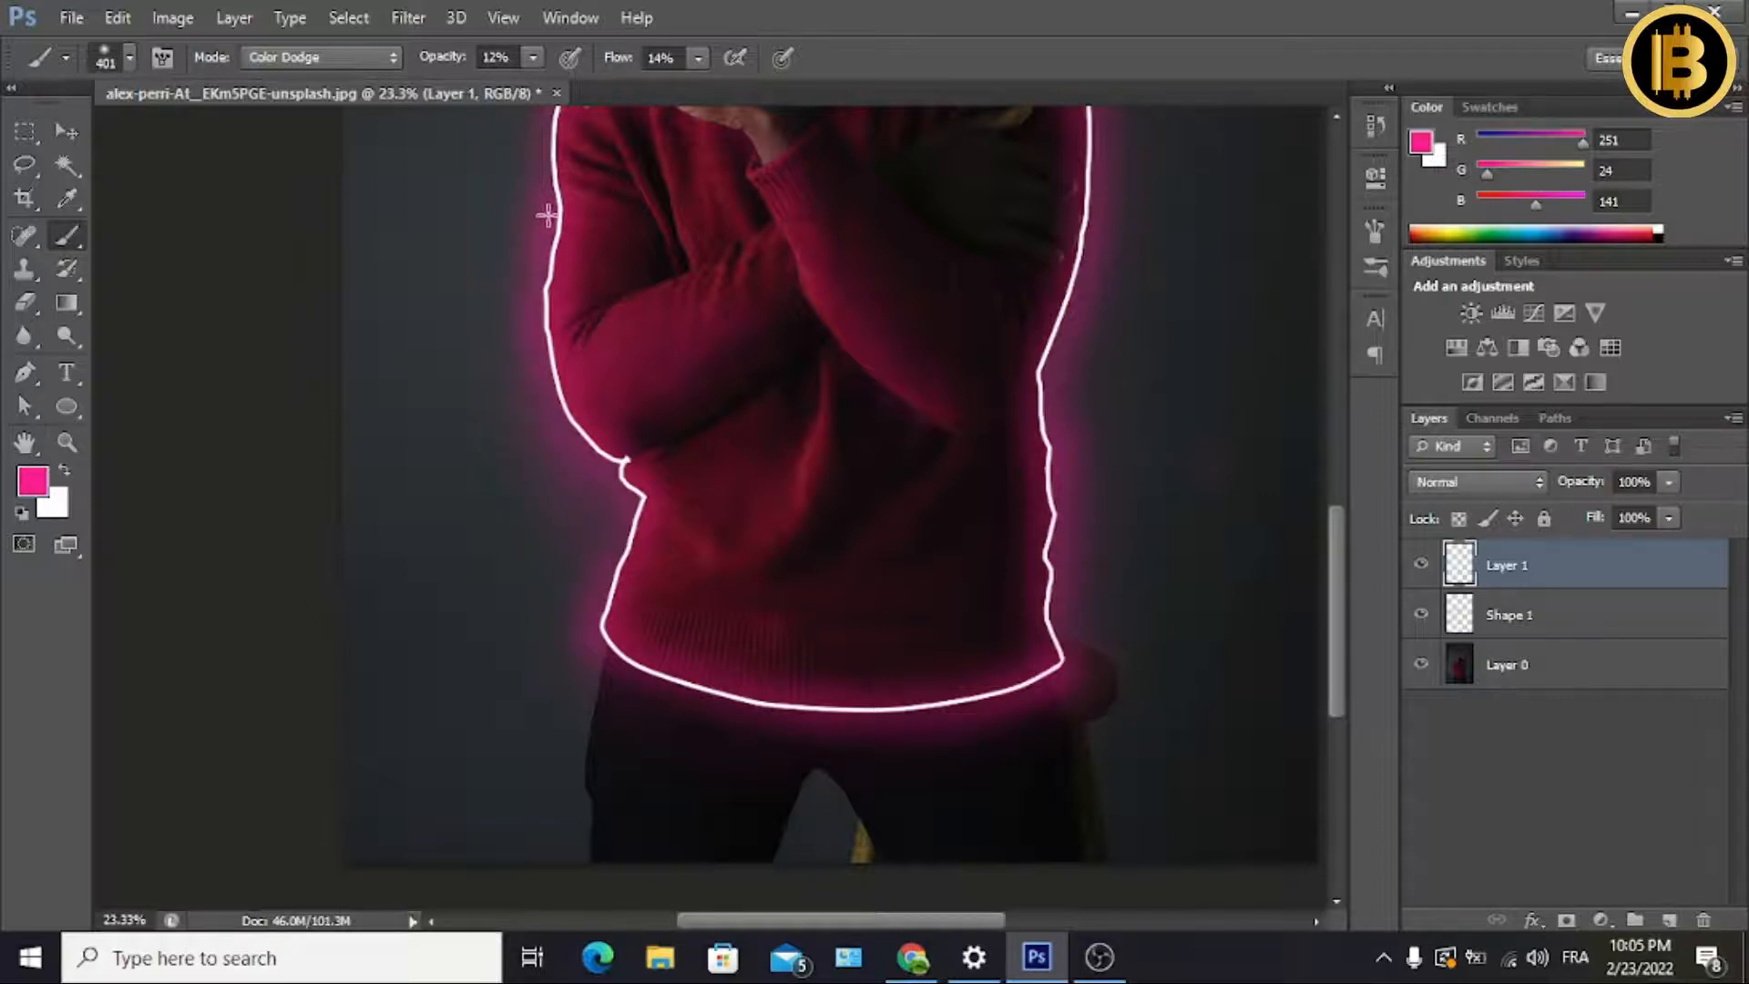
{"action": "mouse_move", "coordinate": [548, 216]}
{"action": "left_mouse_down"}
{"action": "mouse_move", "coordinate": [509, 244]}
{"action": "mouse_move", "coordinate": [528, 362]}
{"action": "left_mouse_up"}
{"action": "left_click_drag", "start_coordinate": [1334, 567], "coordinate": [1332, 474]}
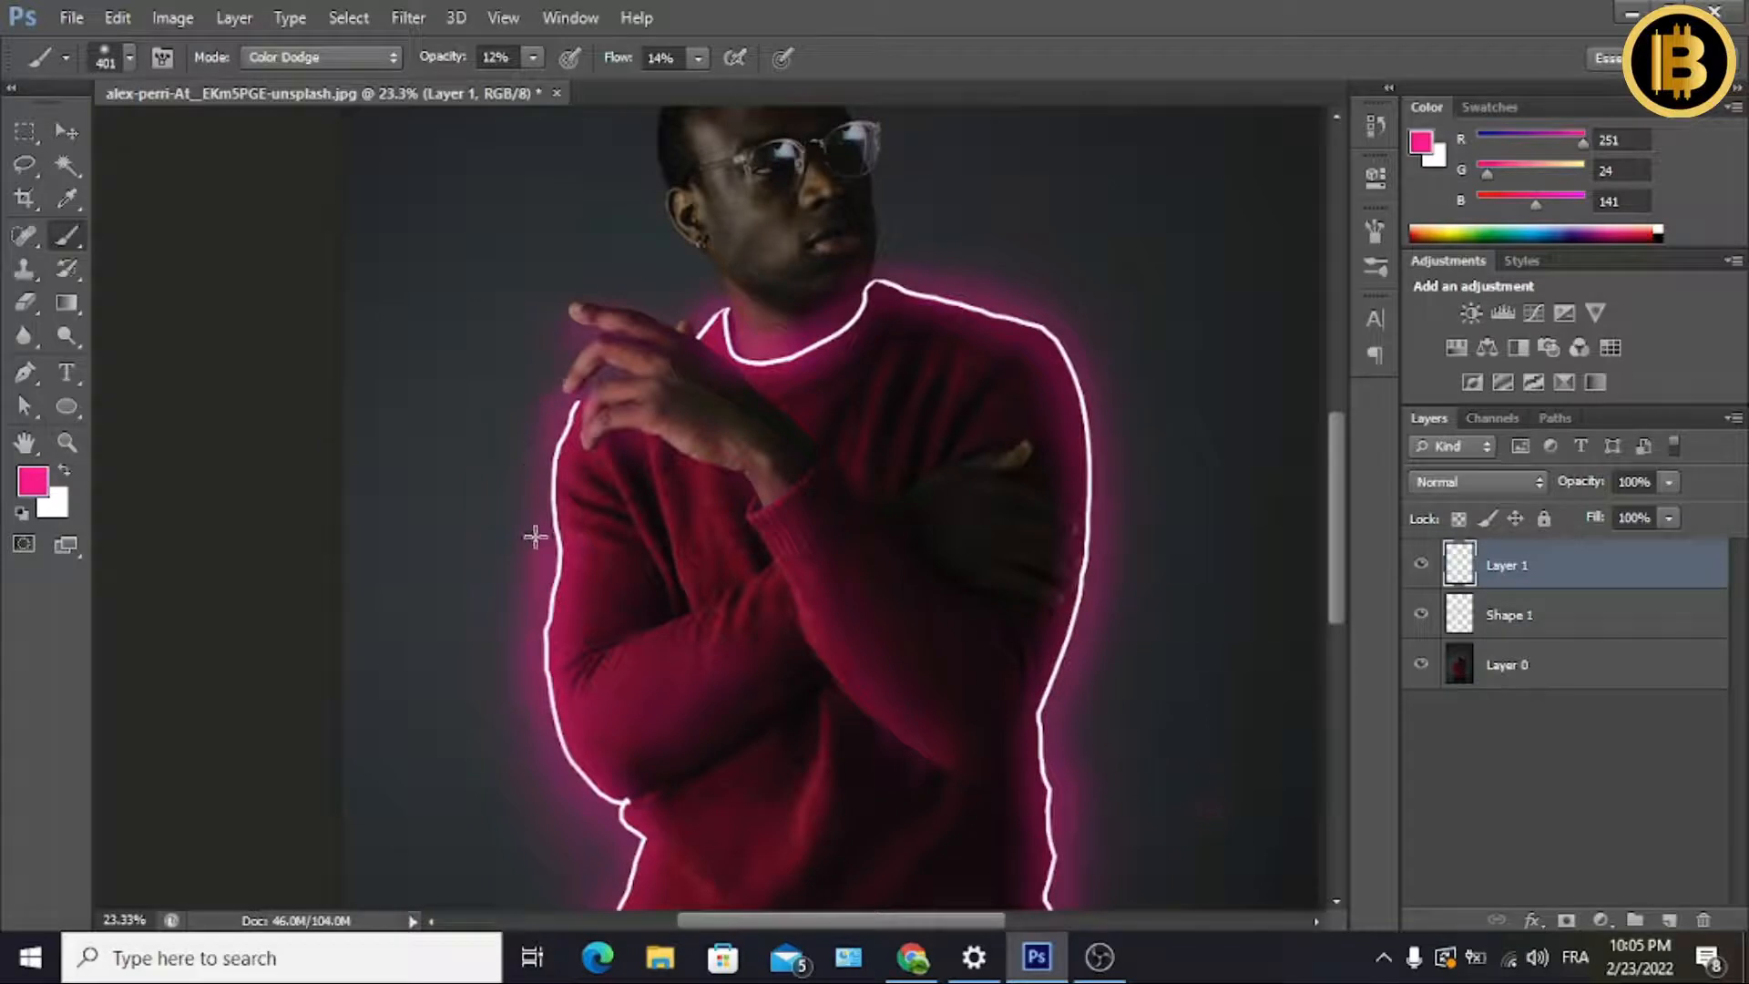
{"action": "left_click_drag", "start_coordinate": [541, 497], "coordinate": [597, 310]}
Paint a faint pink glow over both sides of the man's head, covering the ear, cheek and glasses.
{"action": "left_click_drag", "start_coordinate": [1338, 505], "coordinate": [1337, 441]}
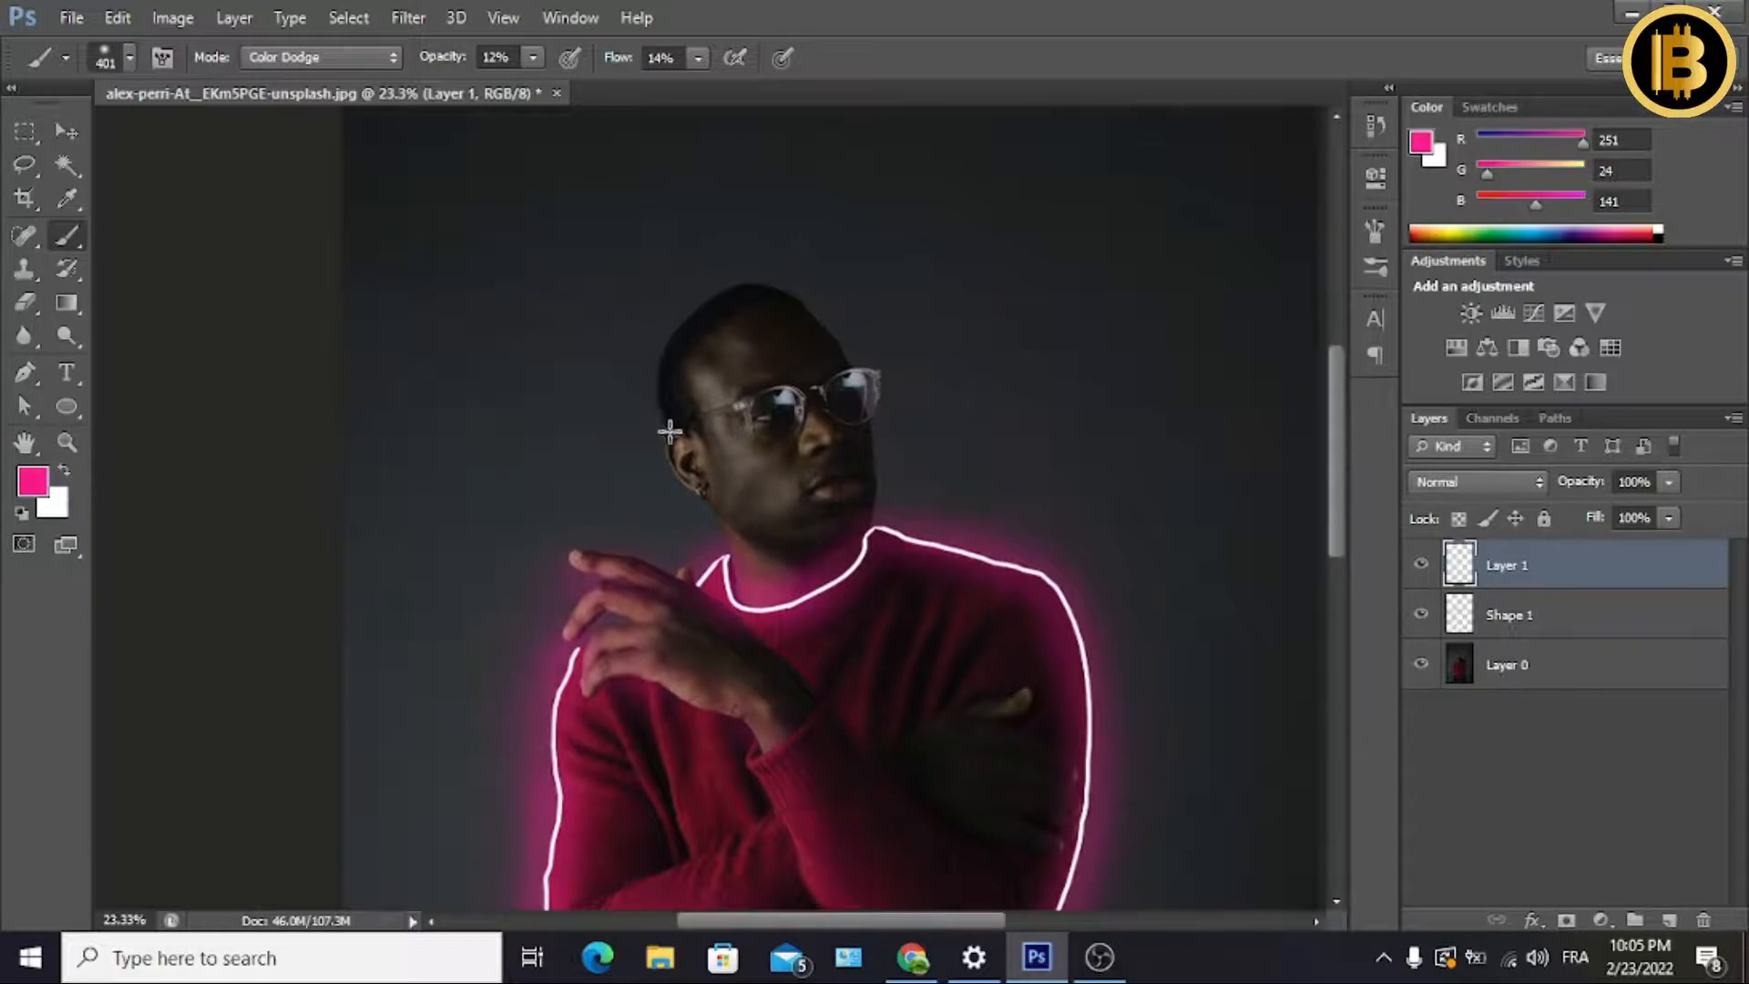
{"action": "mouse_move", "coordinate": [669, 431]}
{"action": "left_mouse_down"}
{"action": "mouse_move", "coordinate": [691, 343]}
{"action": "mouse_move", "coordinate": [676, 383]}
{"action": "left_mouse_up"}
{"action": "mouse_move", "coordinate": [677, 434]}
{"action": "left_mouse_down"}
{"action": "mouse_move", "coordinate": [720, 483]}
{"action": "mouse_move", "coordinate": [695, 359]}
{"action": "mouse_move", "coordinate": [689, 441]}
{"action": "mouse_move", "coordinate": [670, 411]}
{"action": "mouse_move", "coordinate": [687, 343]}
{"action": "left_mouse_up"}
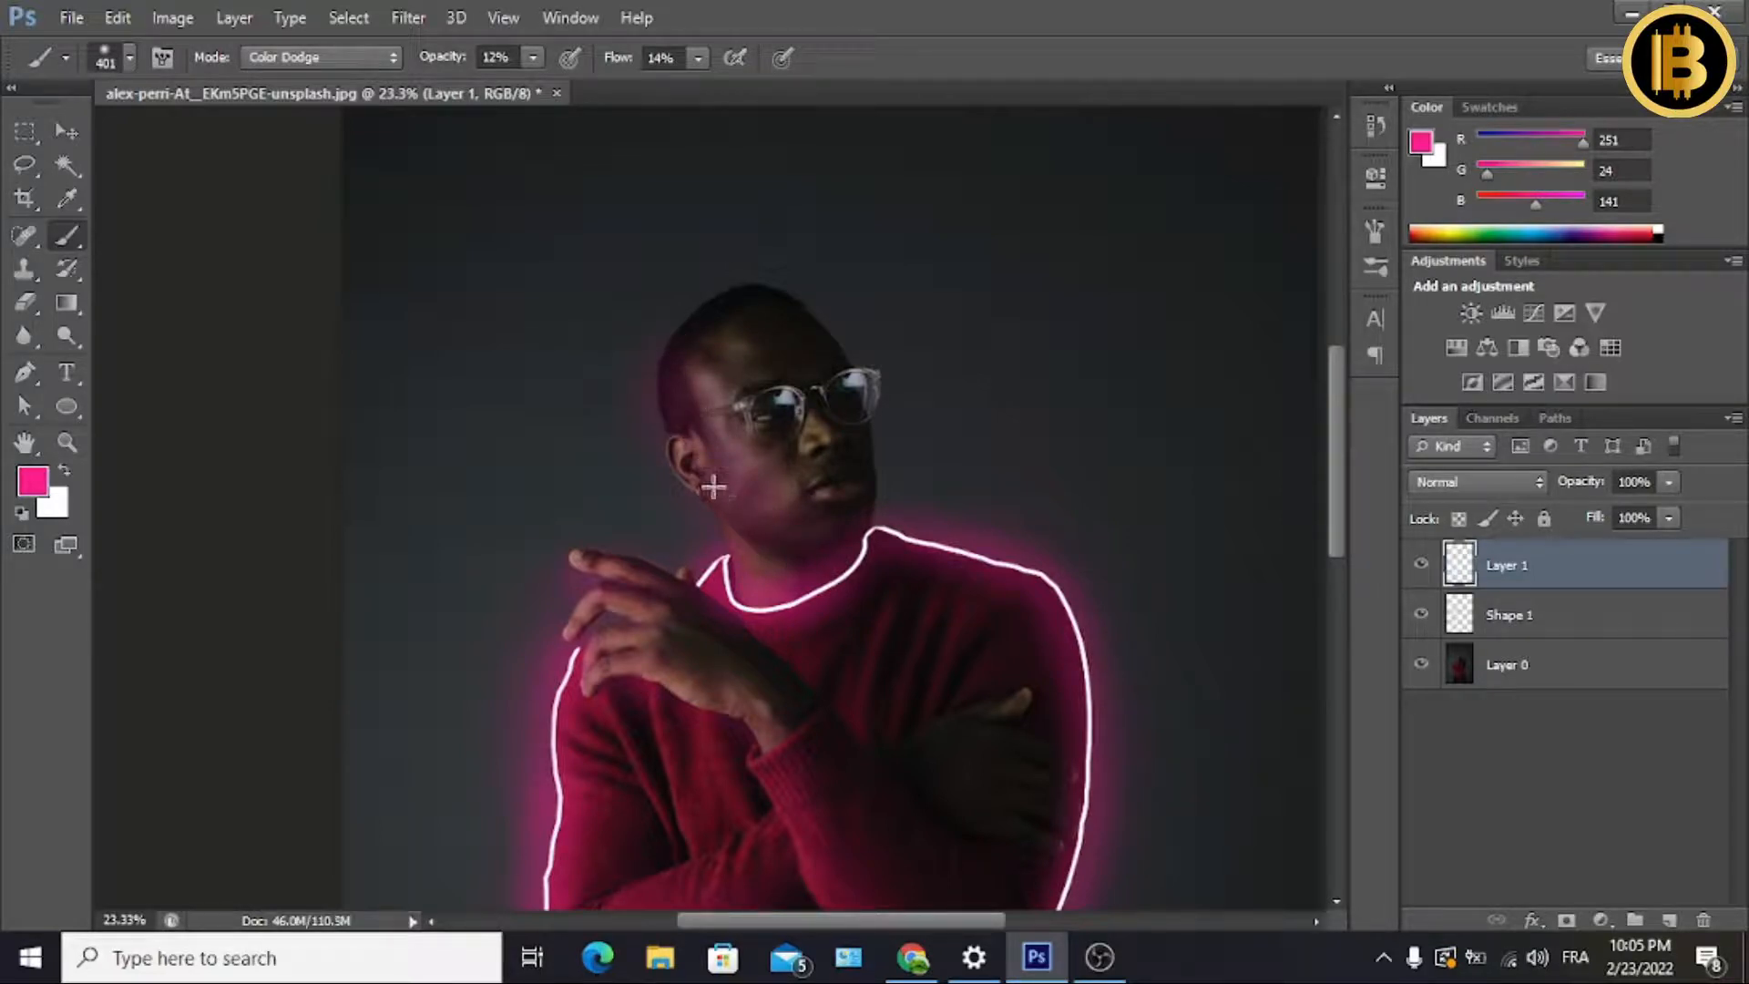
{"action": "mouse_move", "coordinate": [836, 393]}
{"action": "left_mouse_down"}
{"action": "mouse_move", "coordinate": [857, 389]}
{"action": "mouse_move", "coordinate": [817, 390]}
{"action": "mouse_move", "coordinate": [867, 395]}
{"action": "mouse_move", "coordinate": [859, 358]}
{"action": "mouse_move", "coordinate": [746, 317]}
{"action": "mouse_move", "coordinate": [824, 333]}
{"action": "left_mouse_up"}
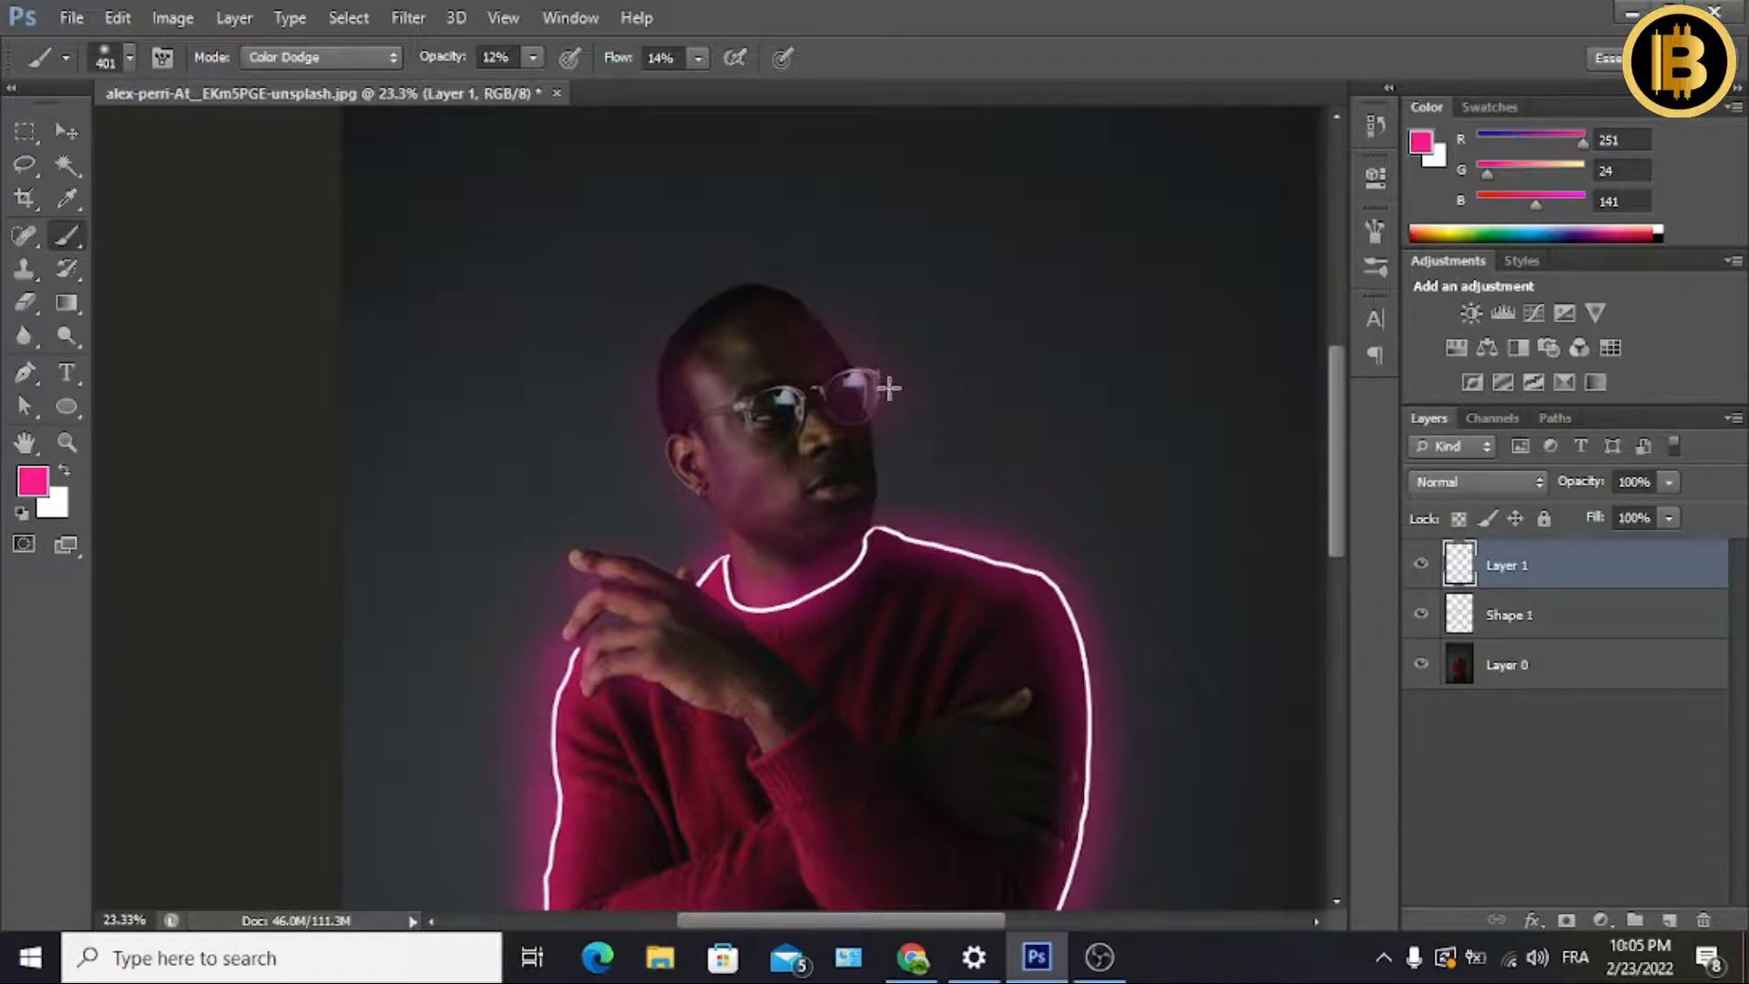
Set the brush opacity to 22% and paint pink highlights on the sleeve folds below the fingers resting on the arm.
{"action": "scroll", "coordinate": [1338, 529], "scroll_direction": "down", "scroll_amount": 5}
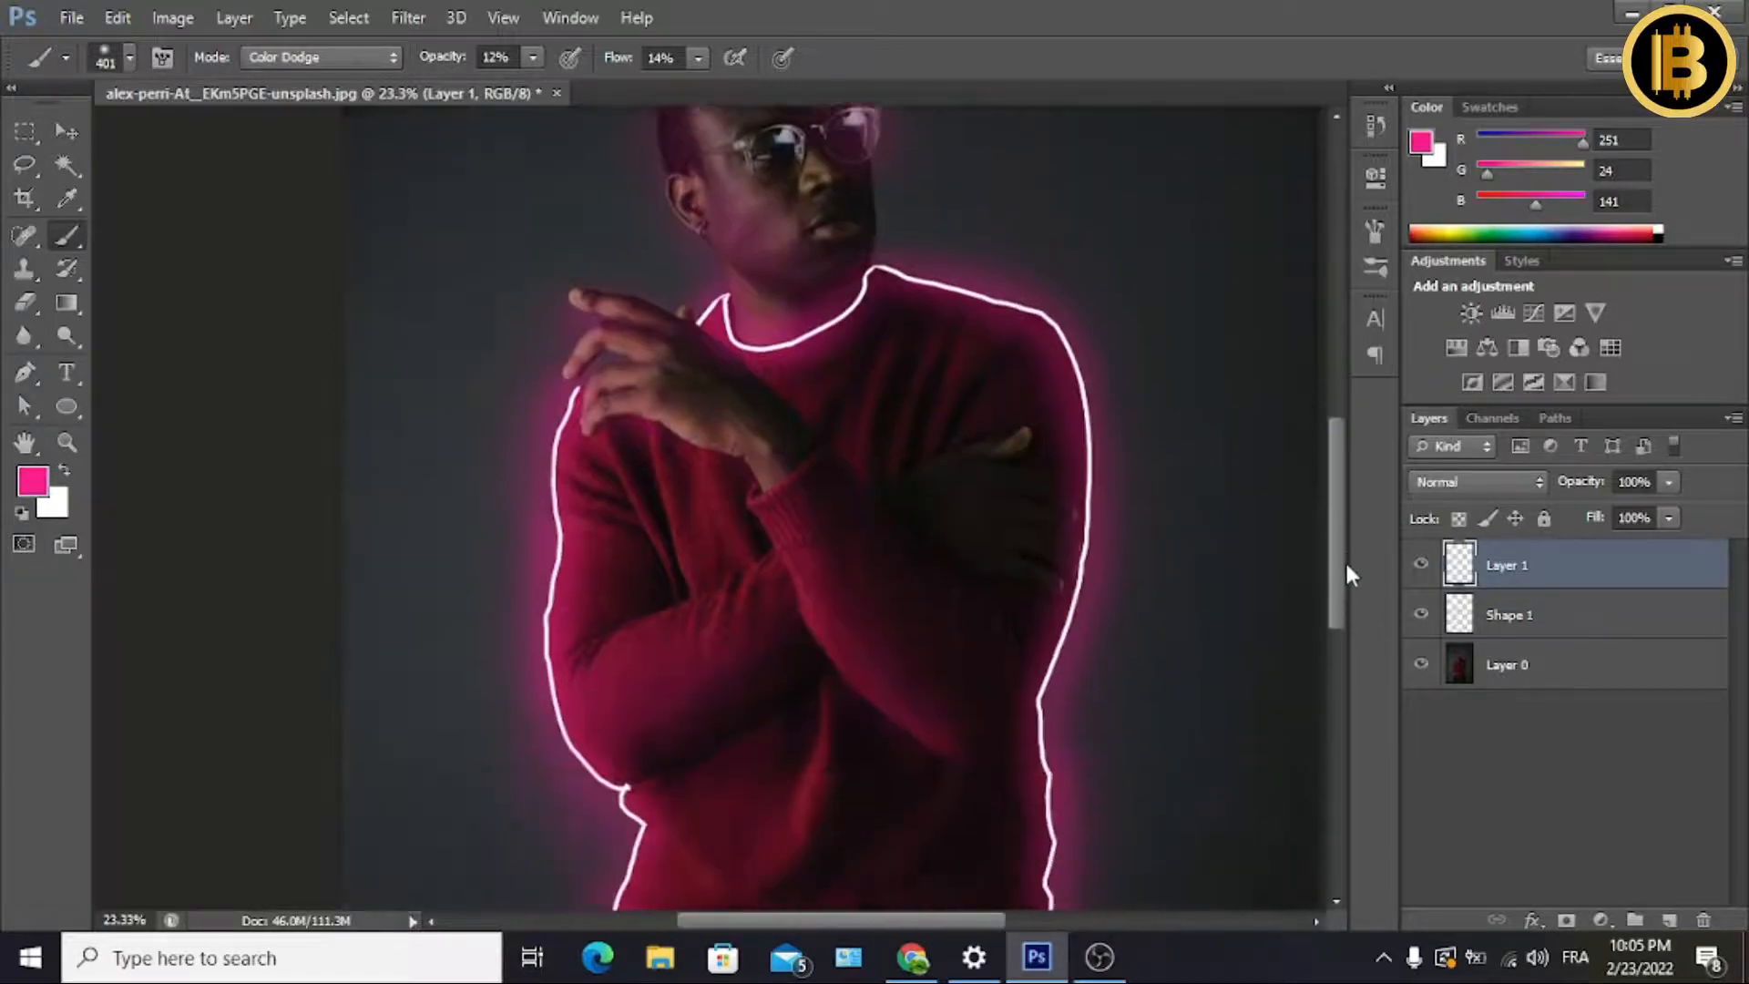
{"action": "mouse_move", "coordinate": [1342, 544]}
{"action": "left_mouse_down"}
{"action": "mouse_move", "coordinate": [1359, 665]}
{"action": "mouse_move", "coordinate": [1340, 534]}
{"action": "mouse_move", "coordinate": [1350, 588]}
{"action": "mouse_move", "coordinate": [1344, 554]}
{"action": "left_mouse_up"}
{"action": "left_click", "coordinate": [533, 56]}
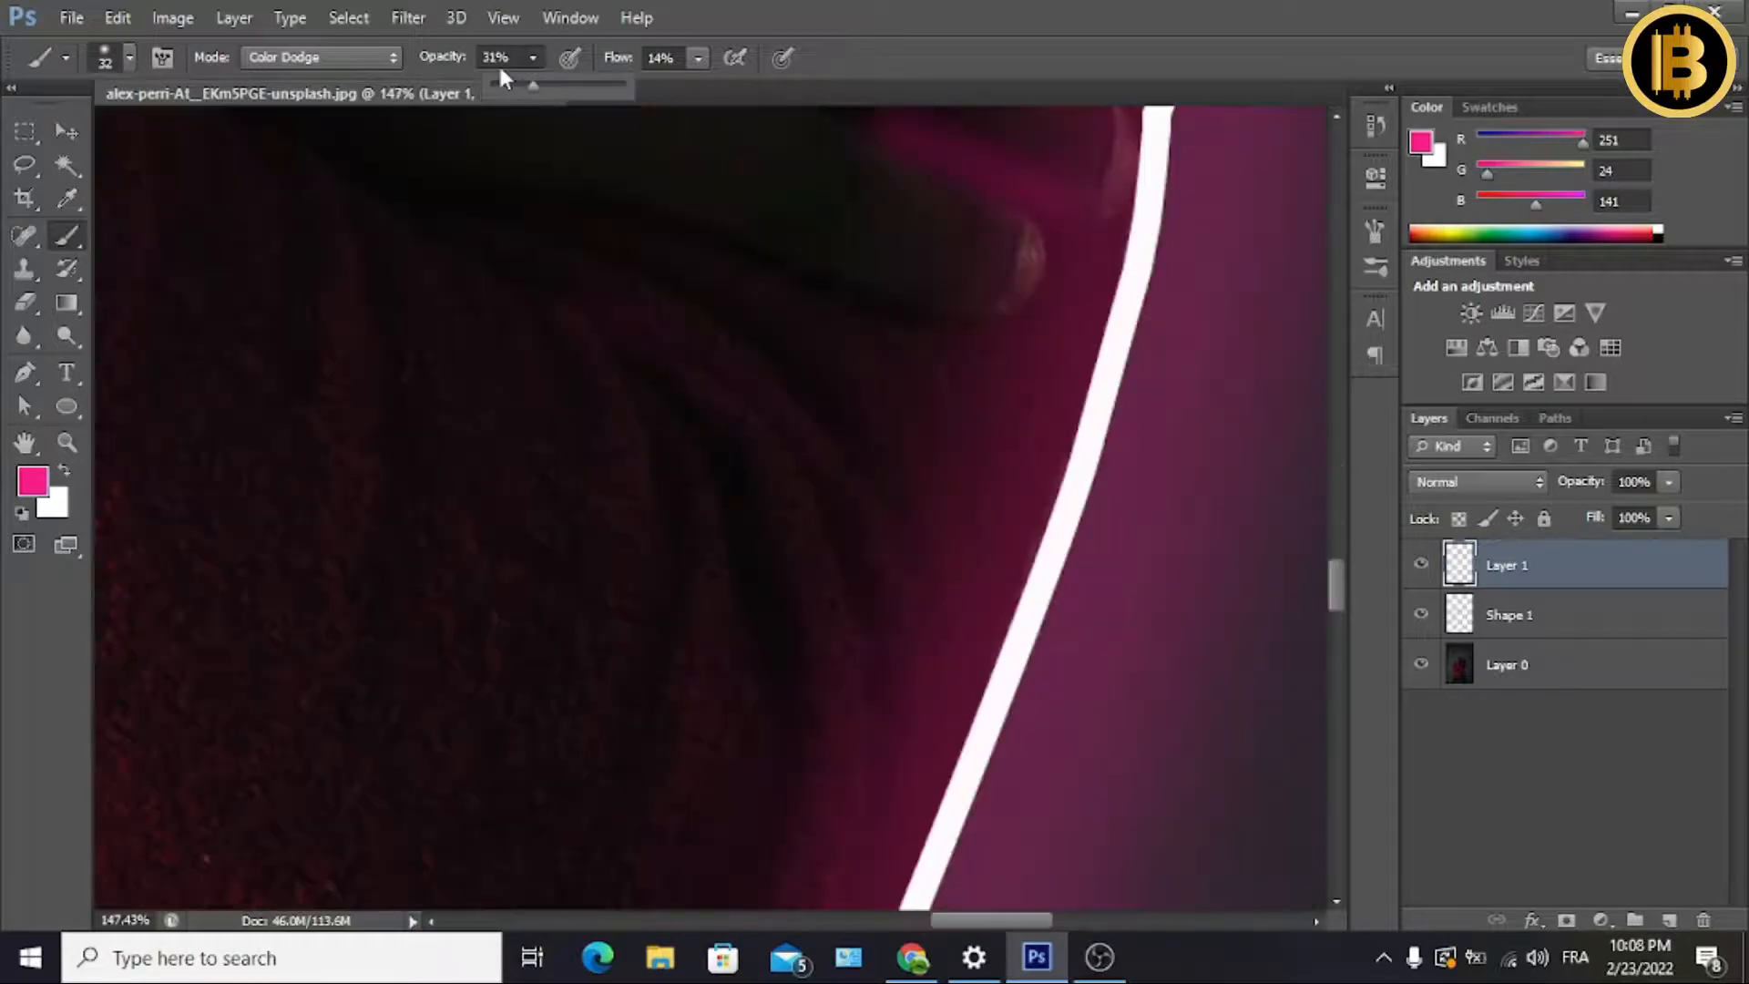
{"action": "left_click", "coordinate": [522, 84]}
{"action": "mouse_move", "coordinate": [801, 428]}
{"action": "left_mouse_down"}
{"action": "mouse_move", "coordinate": [698, 340]}
{"action": "mouse_move", "coordinate": [522, 262]}
{"action": "mouse_move", "coordinate": [753, 483]}
{"action": "mouse_move", "coordinate": [824, 591]}
{"action": "mouse_move", "coordinate": [749, 441]}
{"action": "mouse_move", "coordinate": [649, 362]}
{"action": "left_mouse_up"}
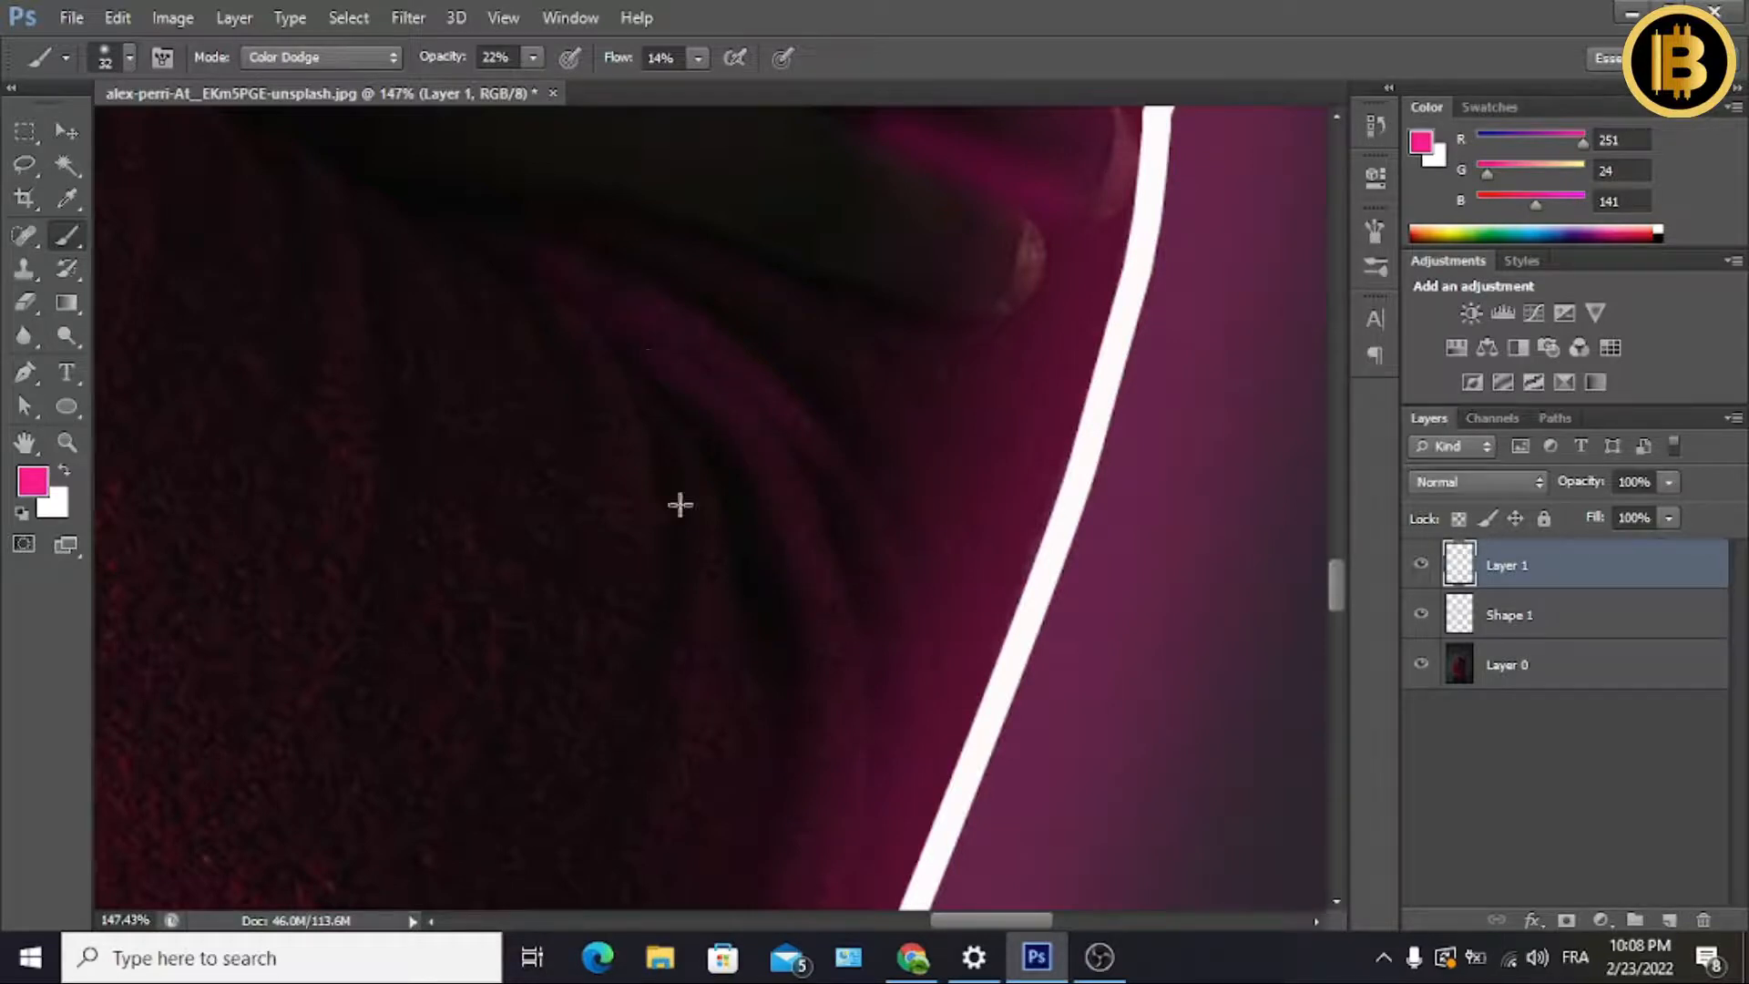
{"action": "mouse_move", "coordinate": [680, 504]}
{"action": "left_mouse_down"}
{"action": "mouse_move", "coordinate": [704, 603]}
{"action": "mouse_move", "coordinate": [665, 422]}
{"action": "left_mouse_up"}
{"action": "mouse_move", "coordinate": [624, 355]}
{"action": "left_mouse_down"}
{"action": "mouse_move", "coordinate": [621, 392]}
{"action": "mouse_move", "coordinate": [571, 320]}
{"action": "left_mouse_up"}
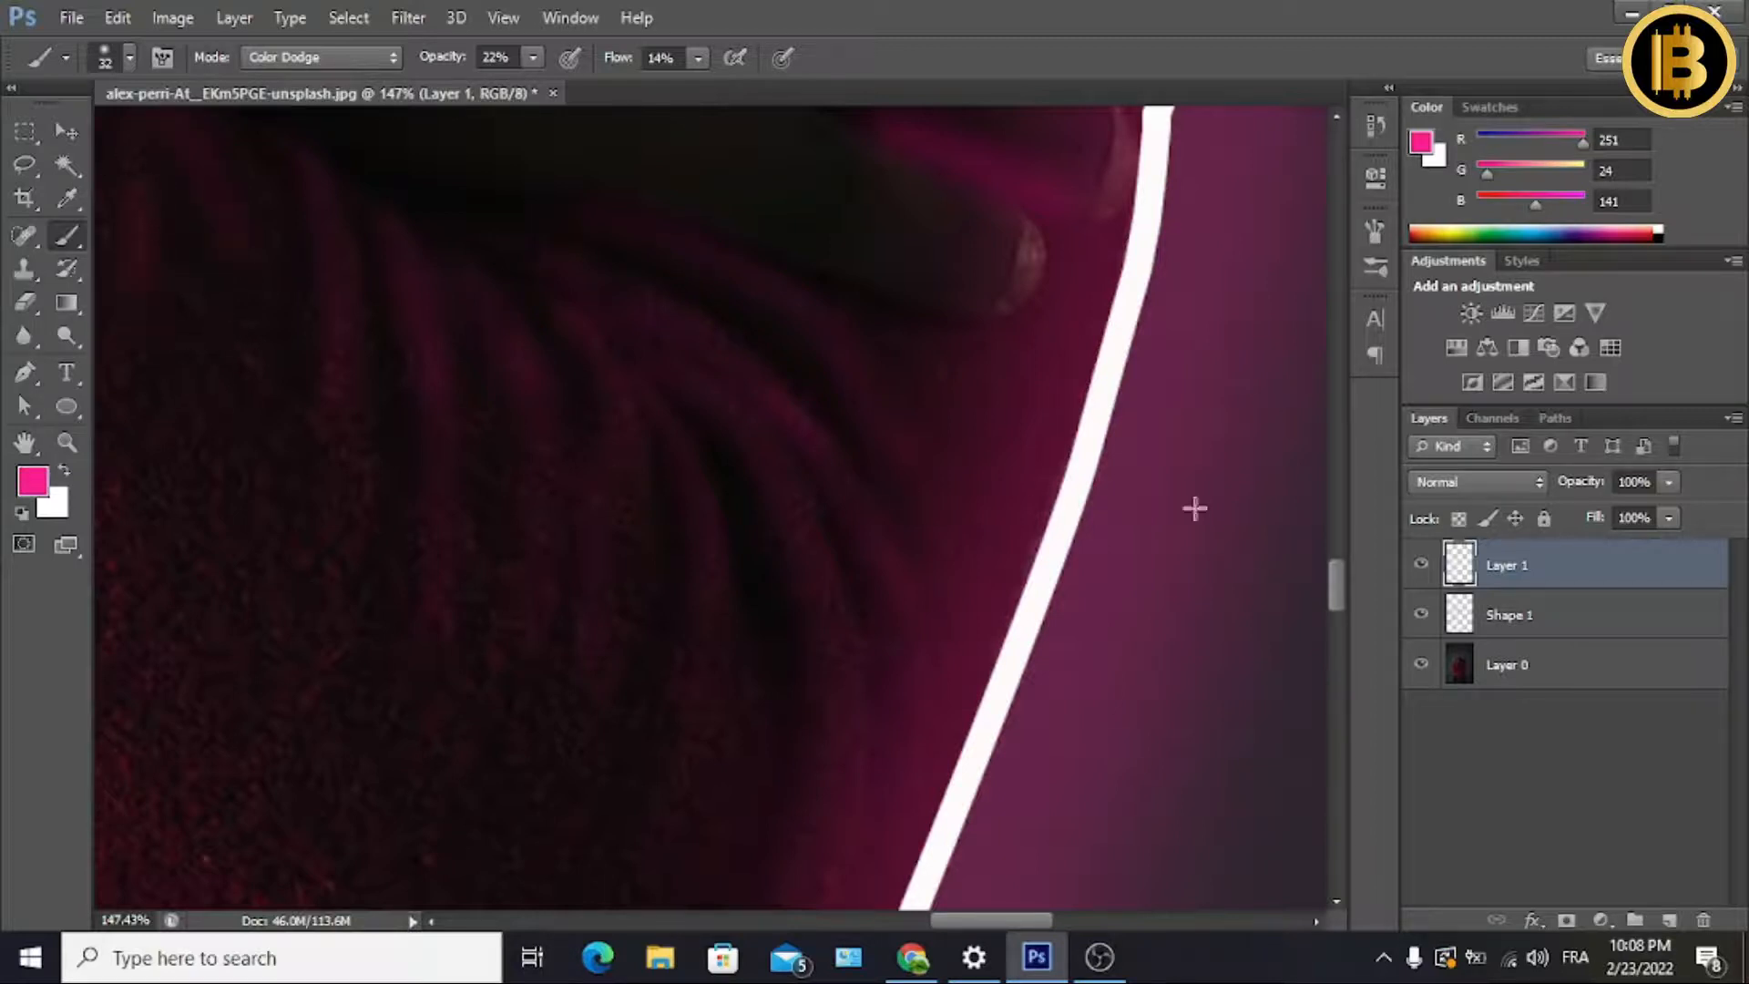
Paint pink highlights with the 32 px brush along the creases at the elbow of the opposite sleeve.
{"action": "left_click_drag", "start_coordinate": [1344, 585], "coordinate": [1345, 626]}
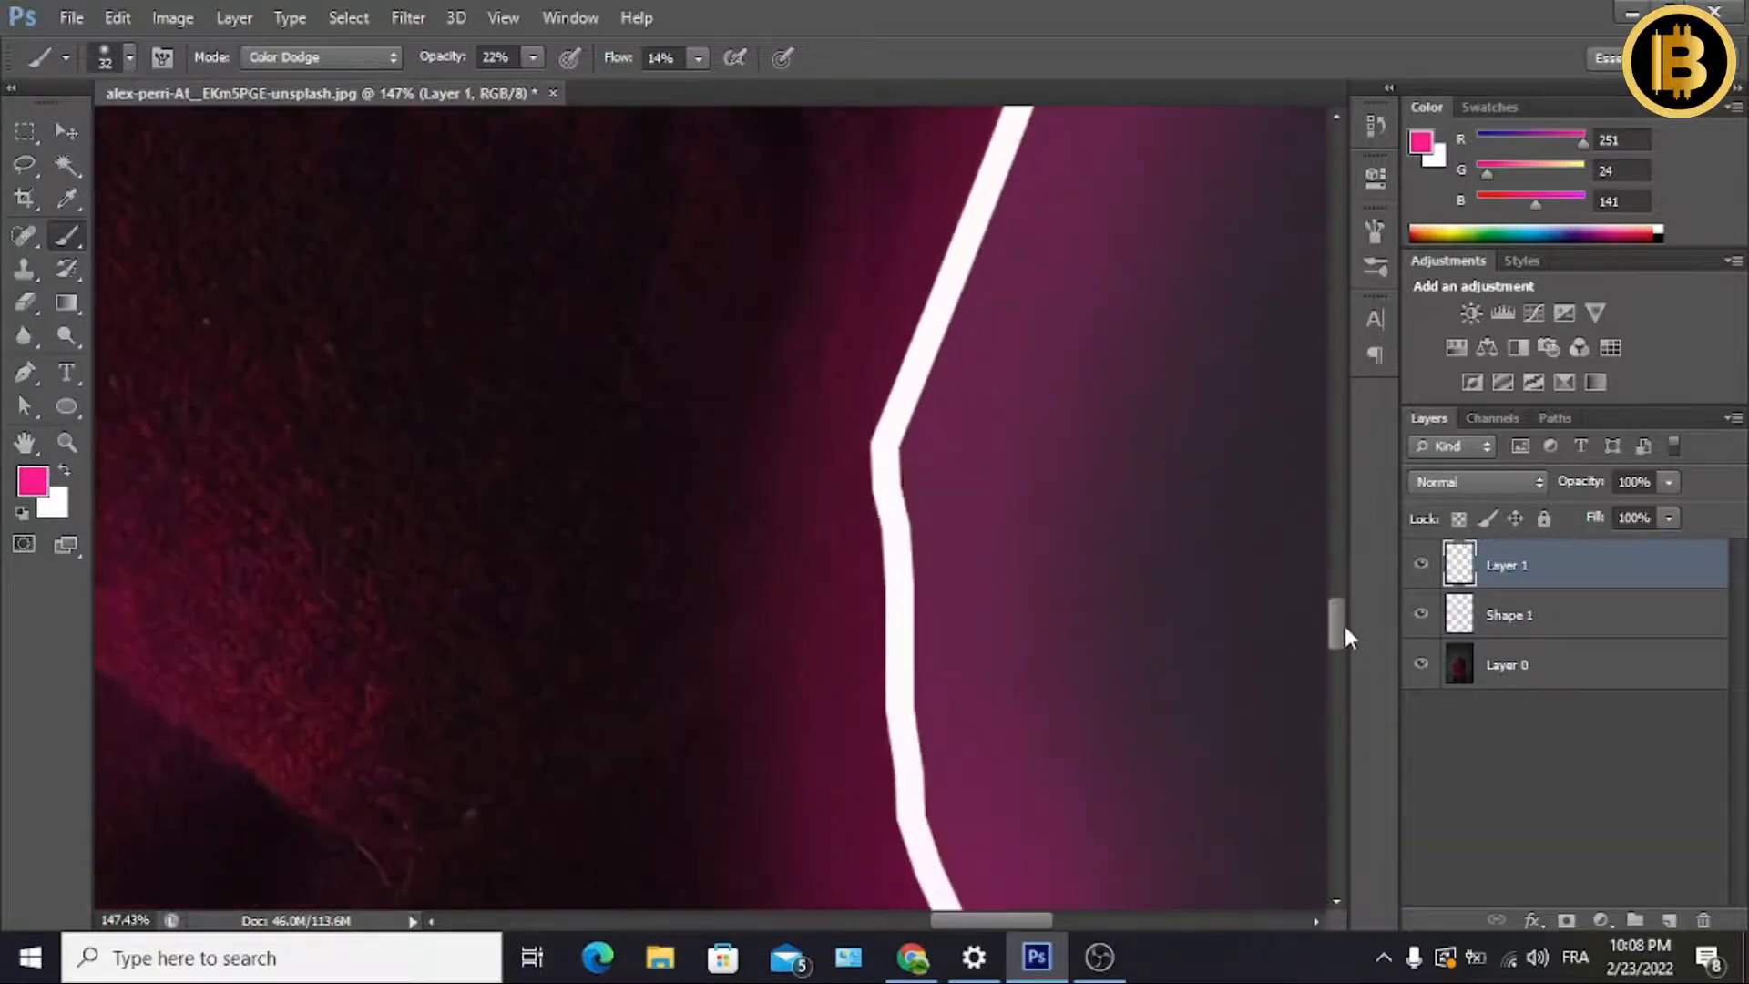
{"action": "left_click", "coordinate": [63, 433]}
{"action": "left_click_drag", "start_coordinate": [927, 274], "coordinate": [769, 241]}
{"action": "left_click_drag", "start_coordinate": [878, 273], "coordinate": [784, 265]}
{"action": "left_click_drag", "start_coordinate": [531, 282], "coordinate": [590, 258]}
{"action": "left_click_drag", "start_coordinate": [729, 215], "coordinate": [1030, 248]}
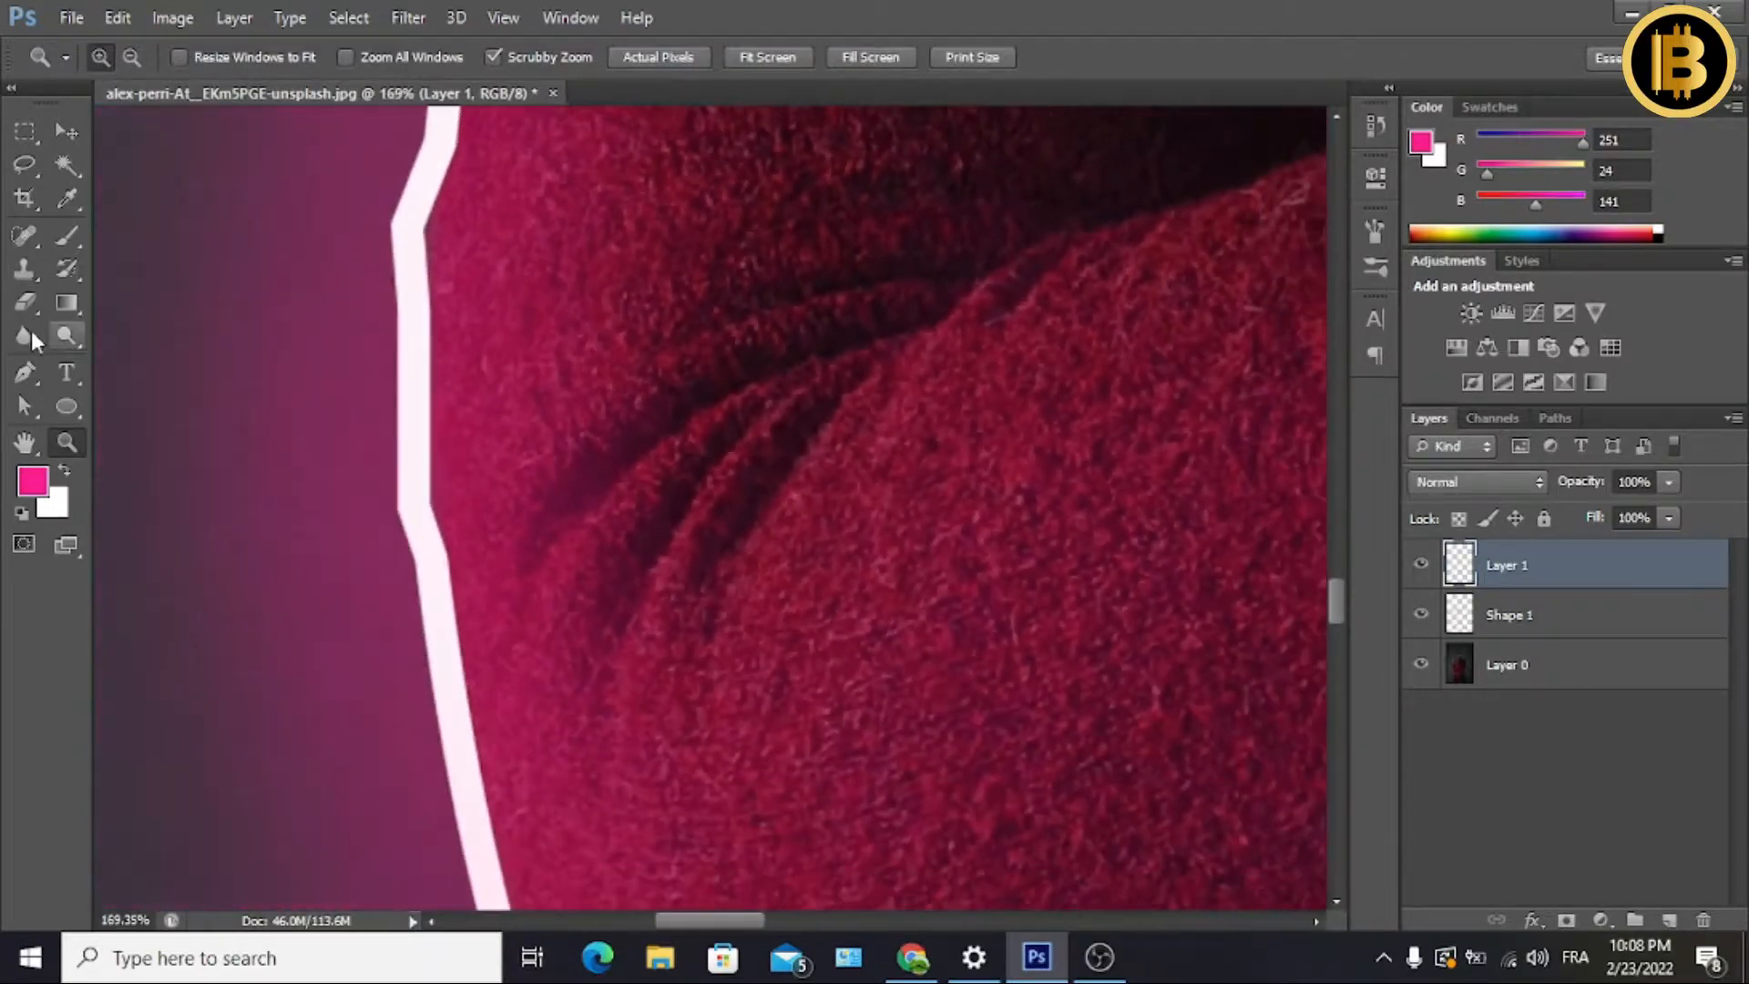
{"action": "left_click", "coordinate": [67, 238]}
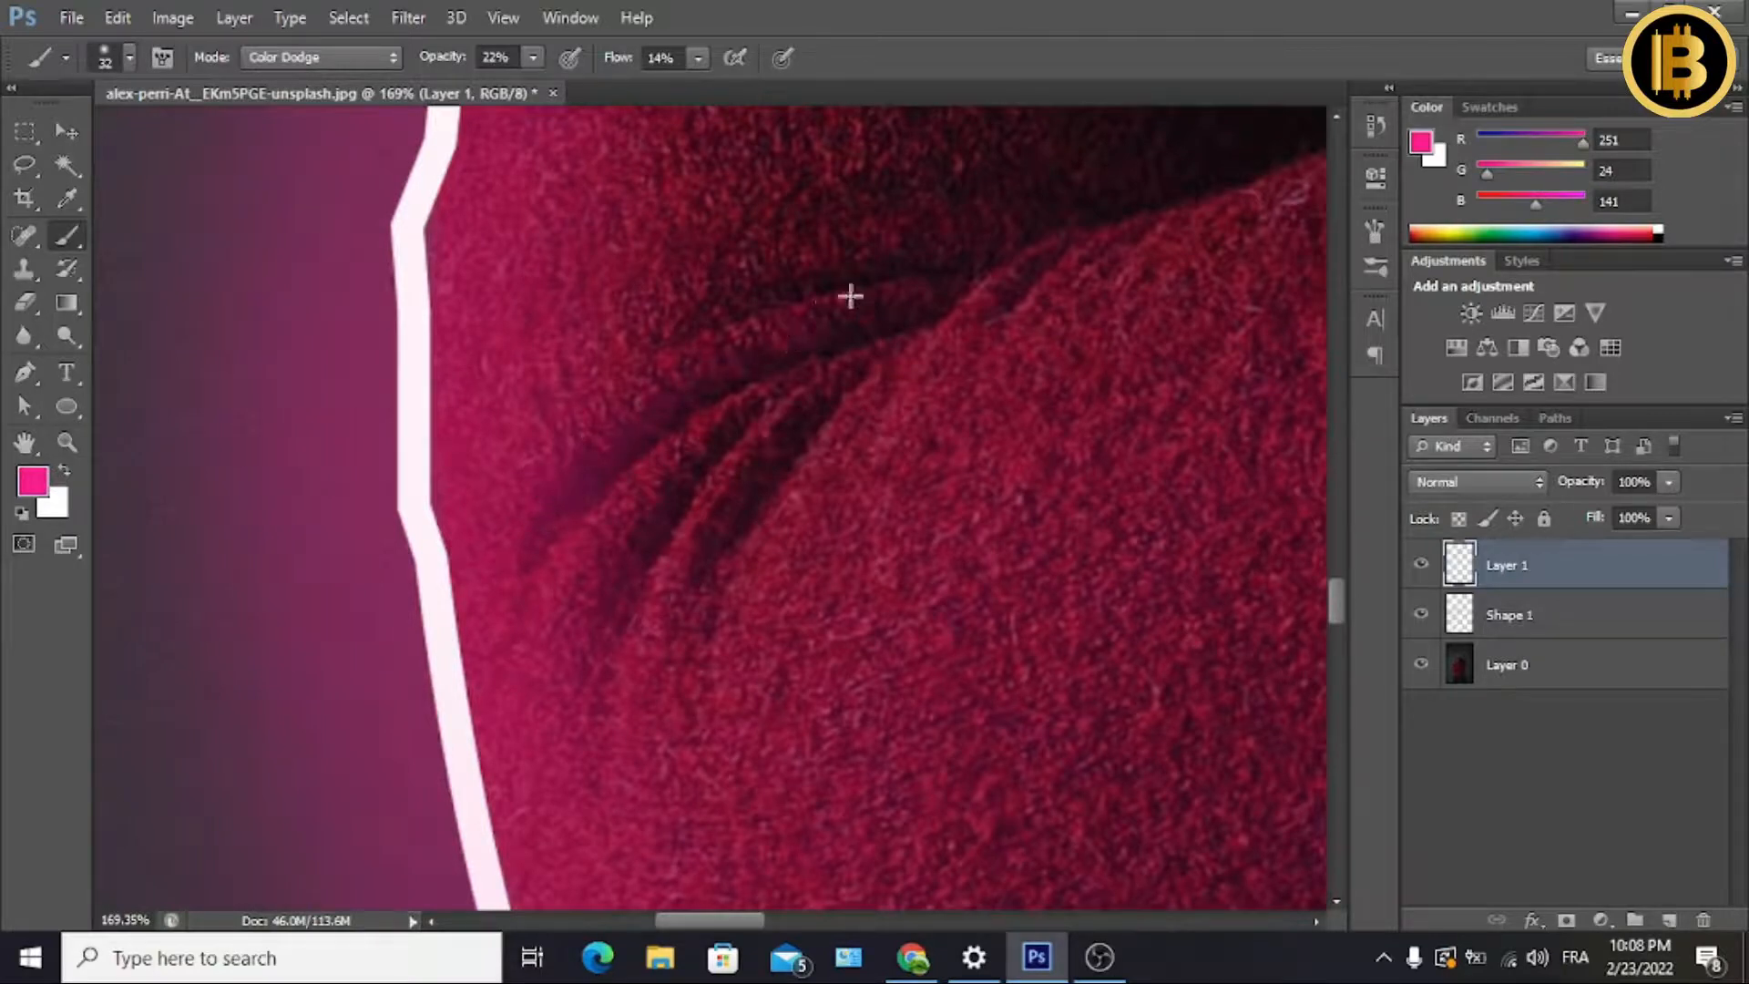
{"action": "mouse_move", "coordinate": [850, 296]}
{"action": "left_mouse_down"}
{"action": "mouse_move", "coordinate": [602, 406]}
{"action": "mouse_move", "coordinate": [552, 467]}
{"action": "mouse_move", "coordinate": [698, 354]}
{"action": "mouse_move", "coordinate": [910, 259]}
{"action": "mouse_move", "coordinate": [765, 349]}
{"action": "mouse_move", "coordinate": [563, 571]}
{"action": "left_mouse_up"}
{"action": "mouse_move", "coordinate": [780, 408]}
{"action": "left_mouse_down"}
{"action": "mouse_move", "coordinate": [509, 565]}
{"action": "mouse_move", "coordinate": [731, 429]}
{"action": "mouse_move", "coordinate": [705, 530]}
{"action": "left_mouse_up"}
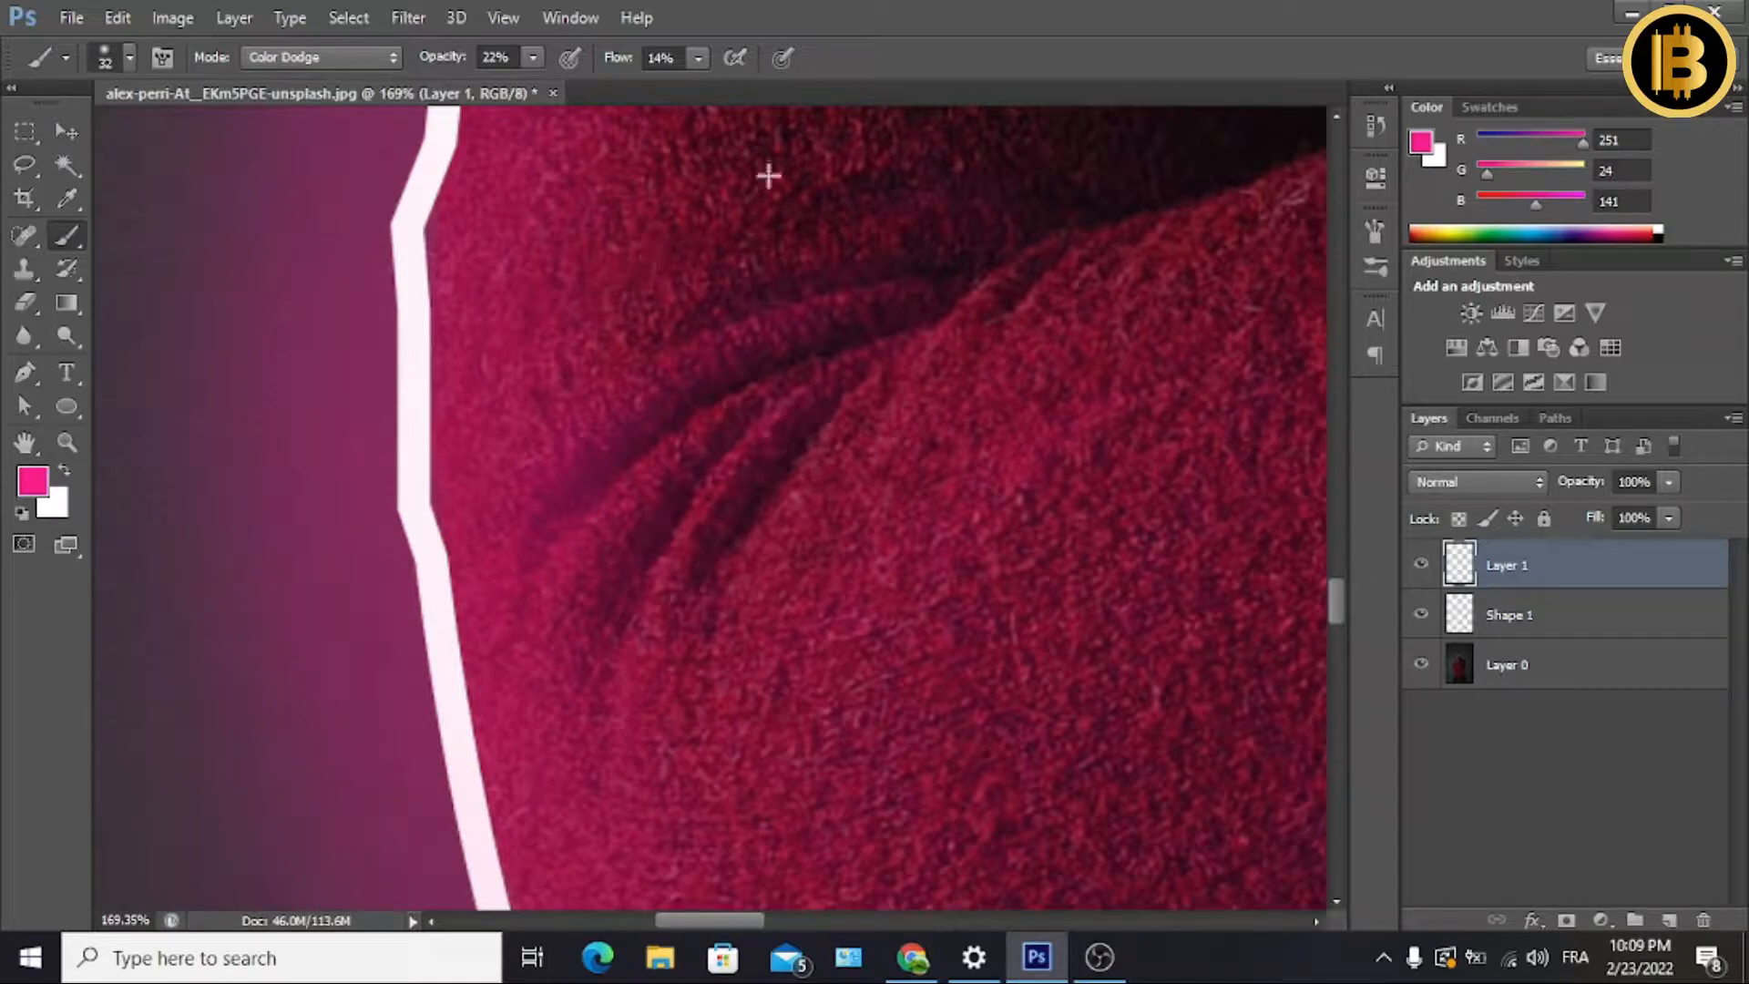
Paint pink highlights with the 32 px brush along the fingers and lower palm edge of the raised hand.
{"action": "left_click", "coordinate": [60, 439]}
{"action": "left_click_drag", "start_coordinate": [831, 514], "coordinate": [532, 457]}
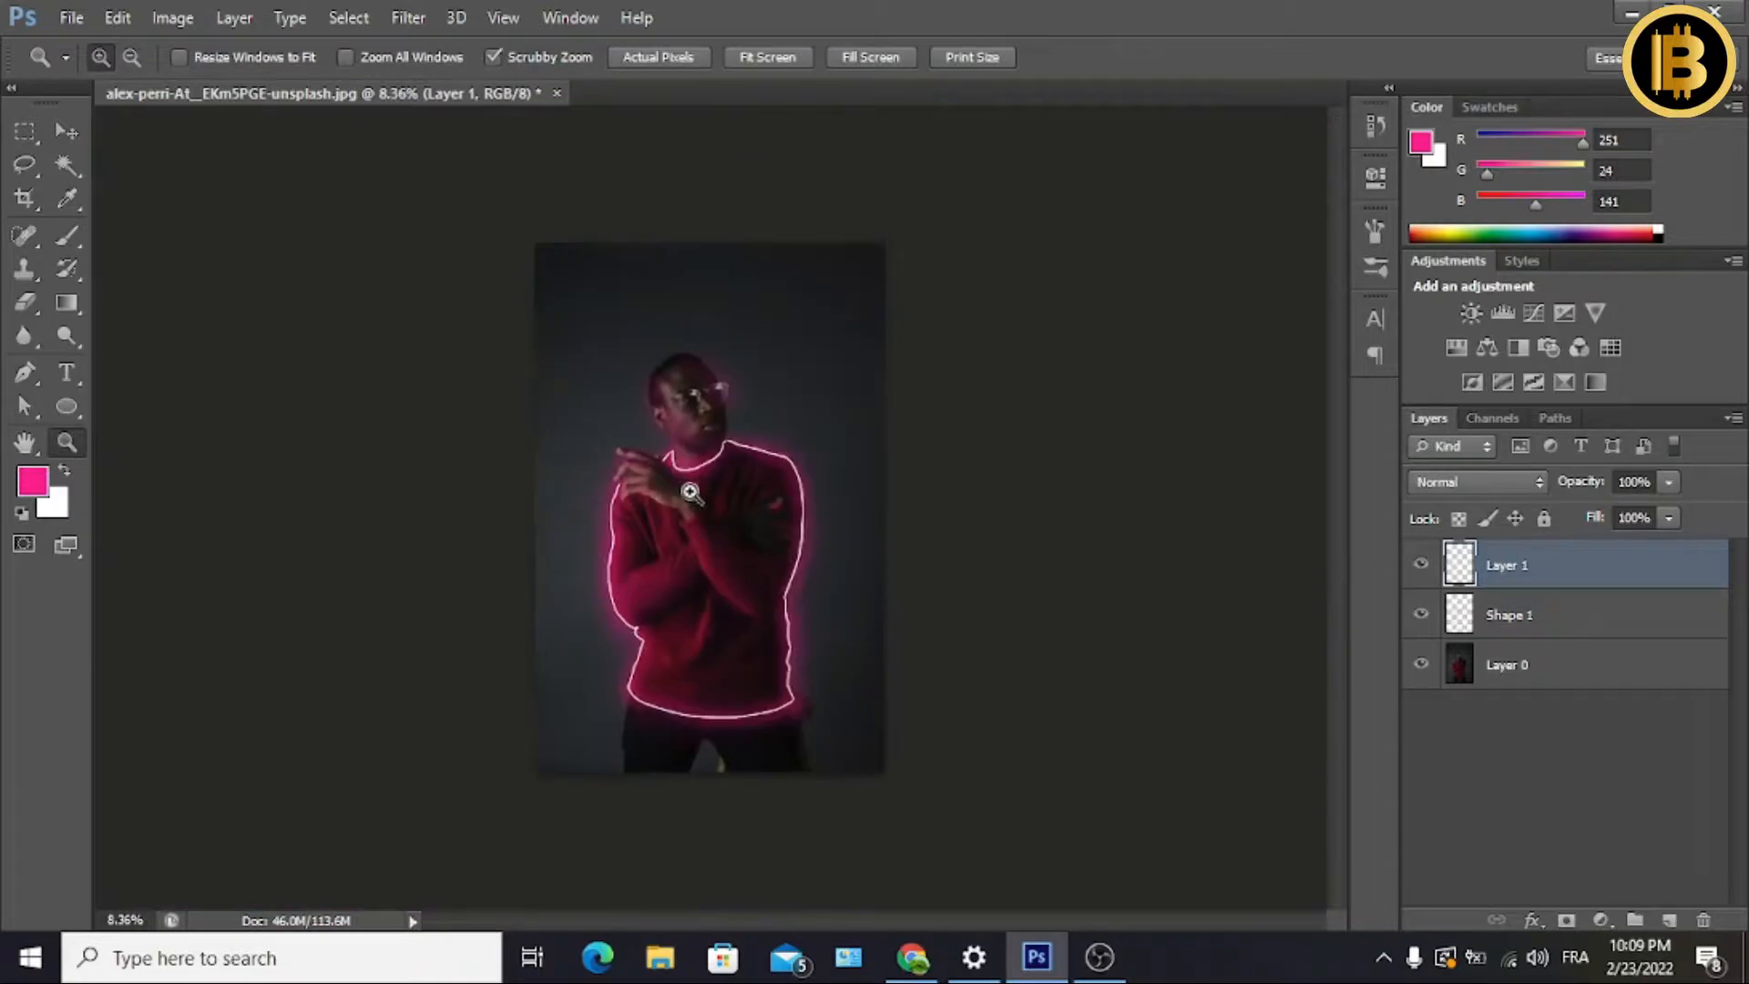
{"action": "left_click_drag", "start_coordinate": [691, 525], "coordinate": [581, 391]}
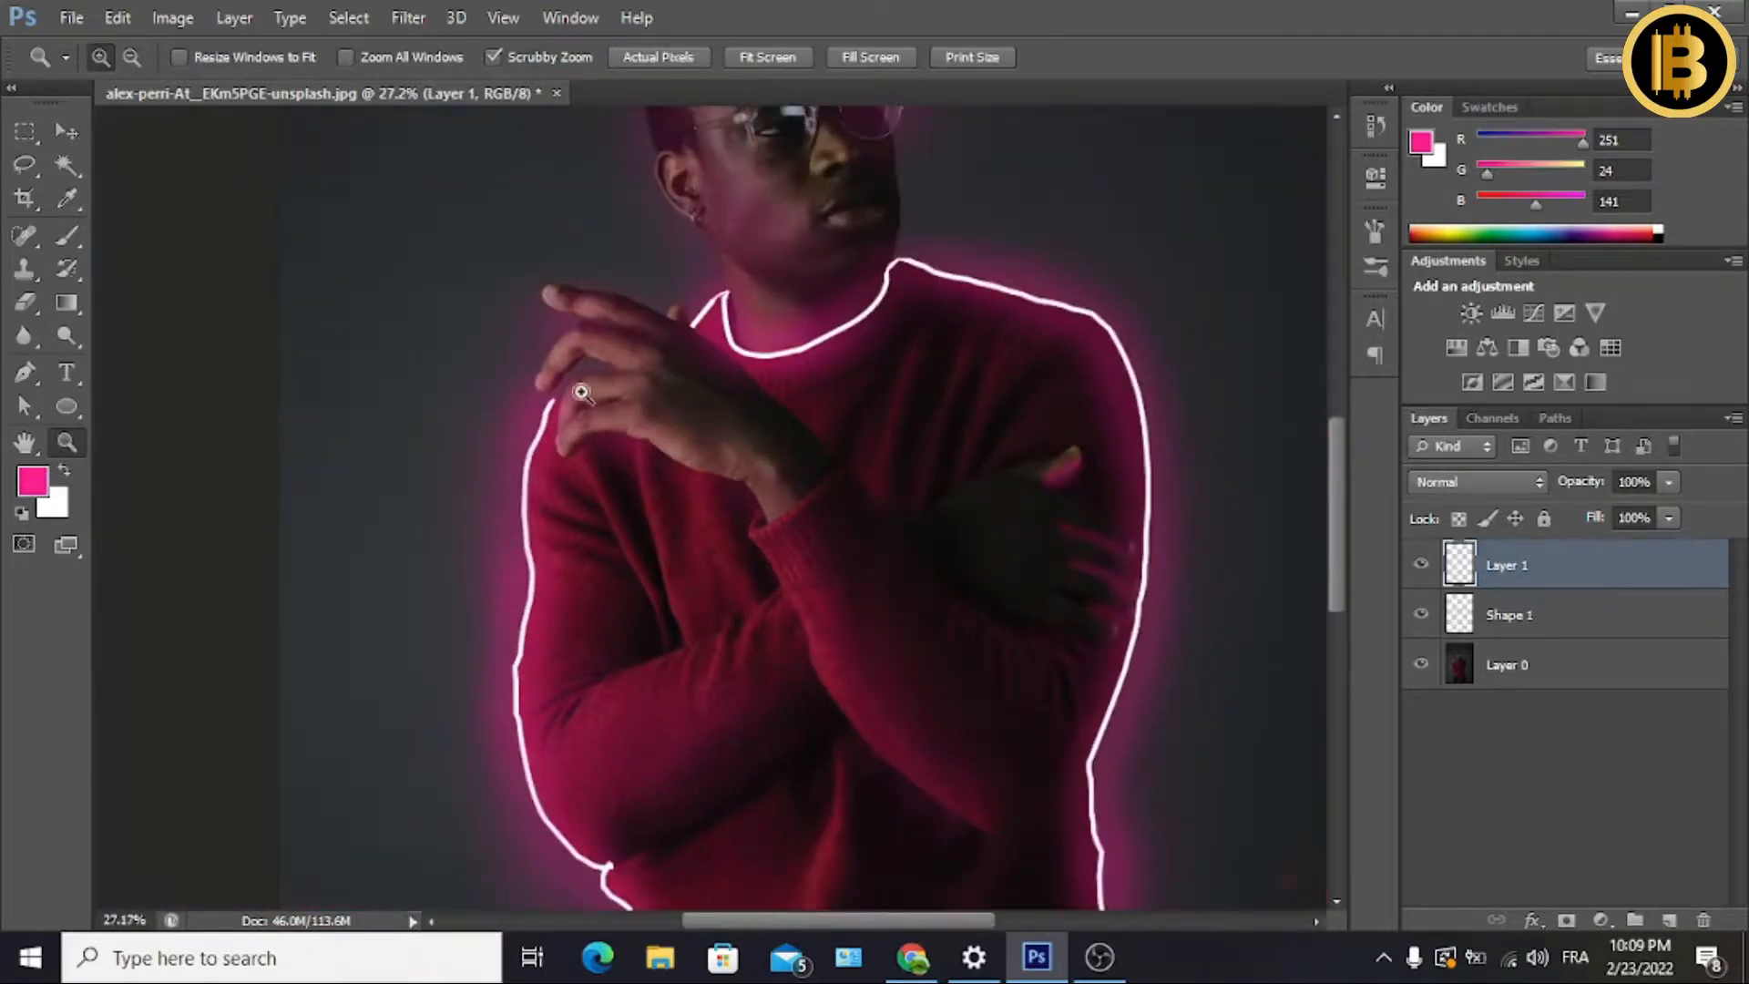
{"action": "left_click_drag", "start_coordinate": [587, 320], "coordinate": [687, 318]}
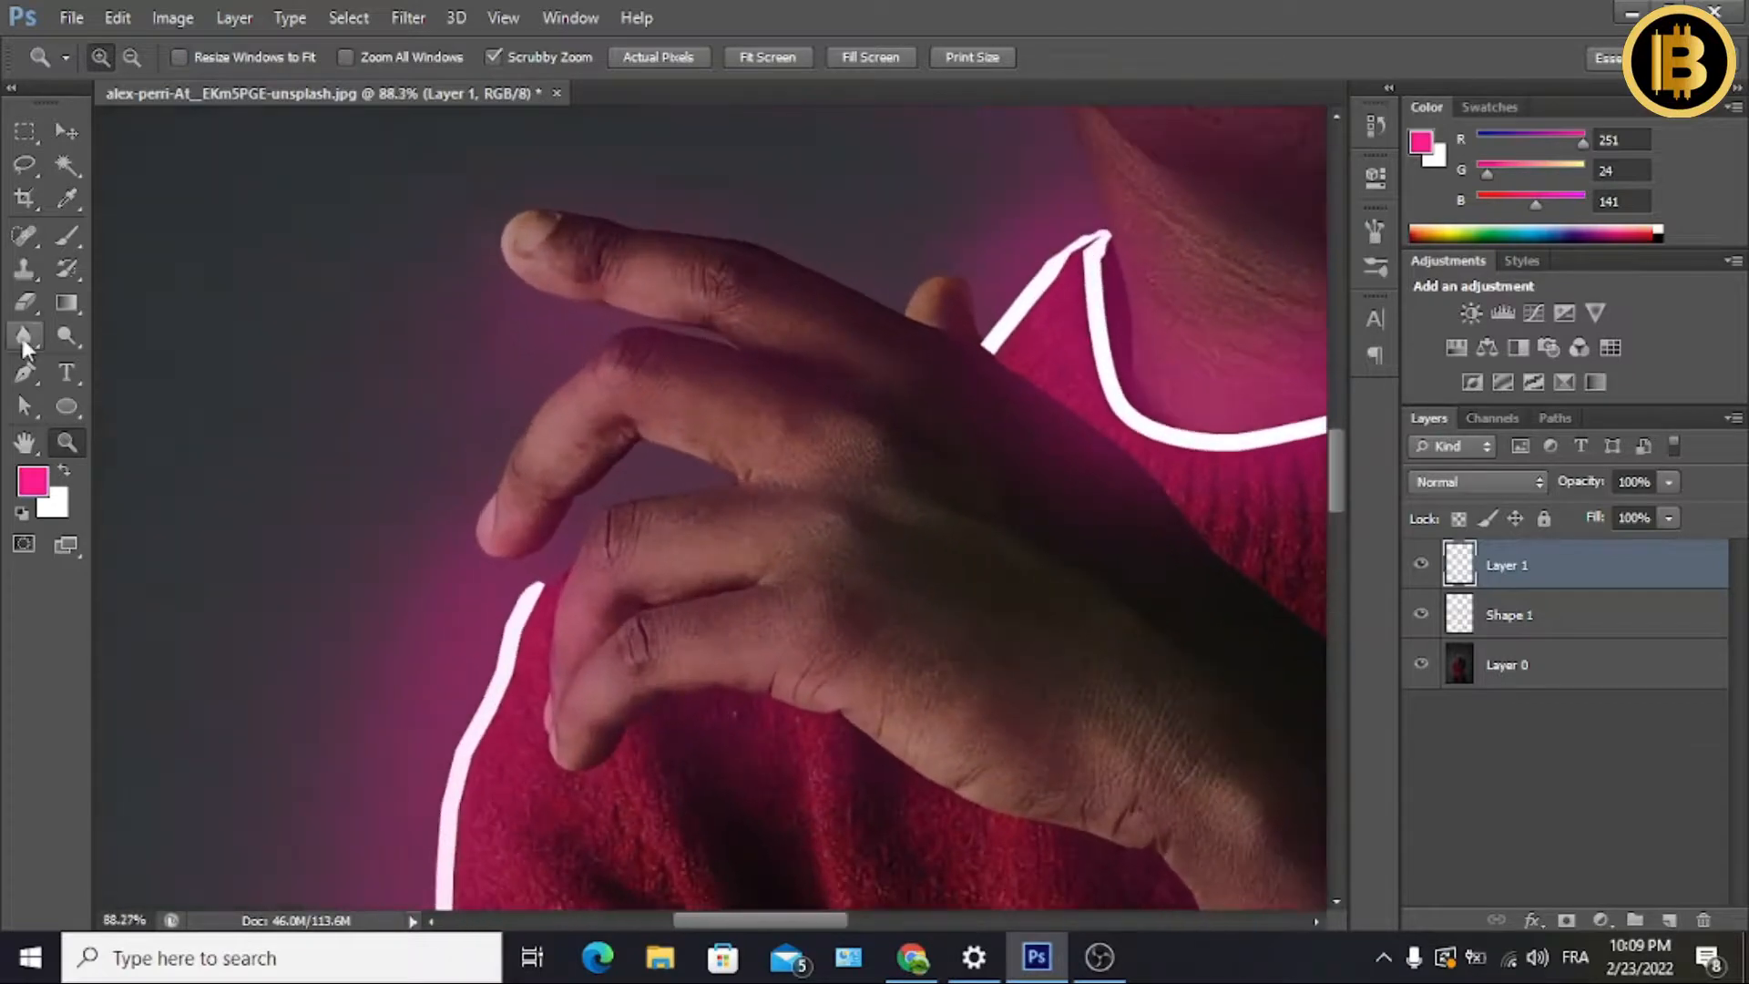
{"action": "left_click", "coordinate": [65, 242]}
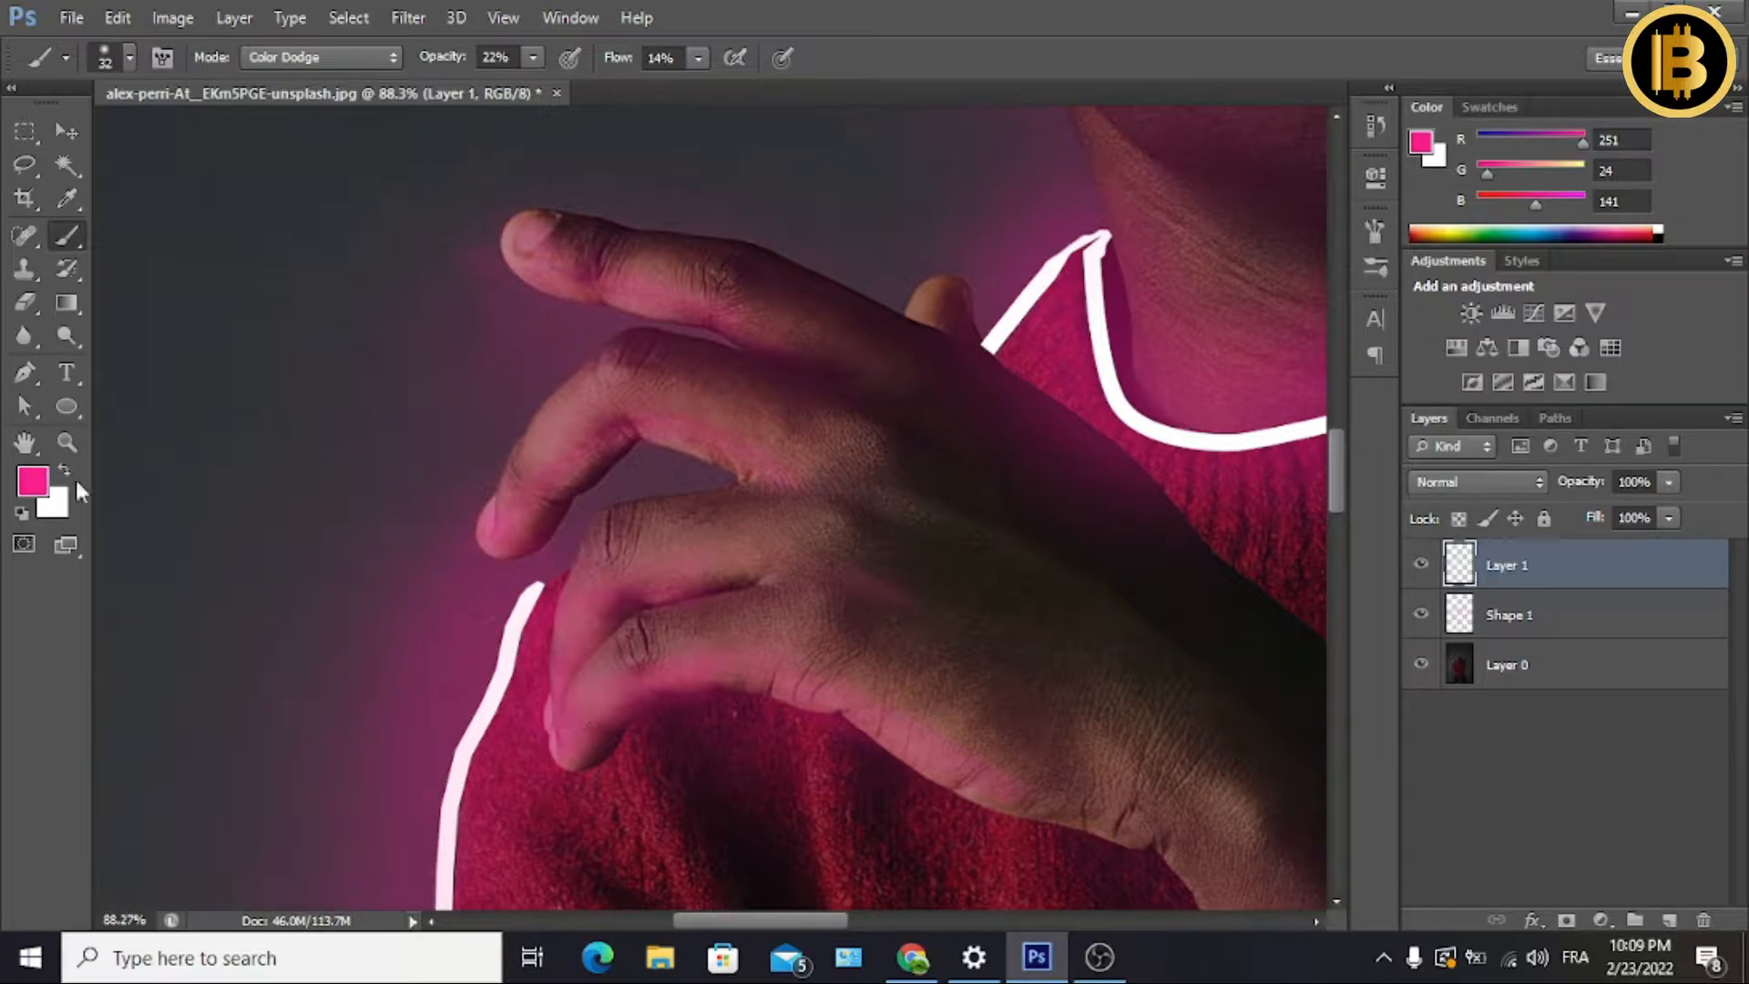
Erase the pink strokes from the fingers and thumb of the hand resting on the arm, using the 193 px eraser at 41% opacity.
{"action": "left_click", "coordinate": [64, 440]}
{"action": "left_click_drag", "start_coordinate": [847, 593], "coordinate": [552, 510]}
{"action": "left_click_drag", "start_coordinate": [742, 556], "coordinate": [1062, 570]}
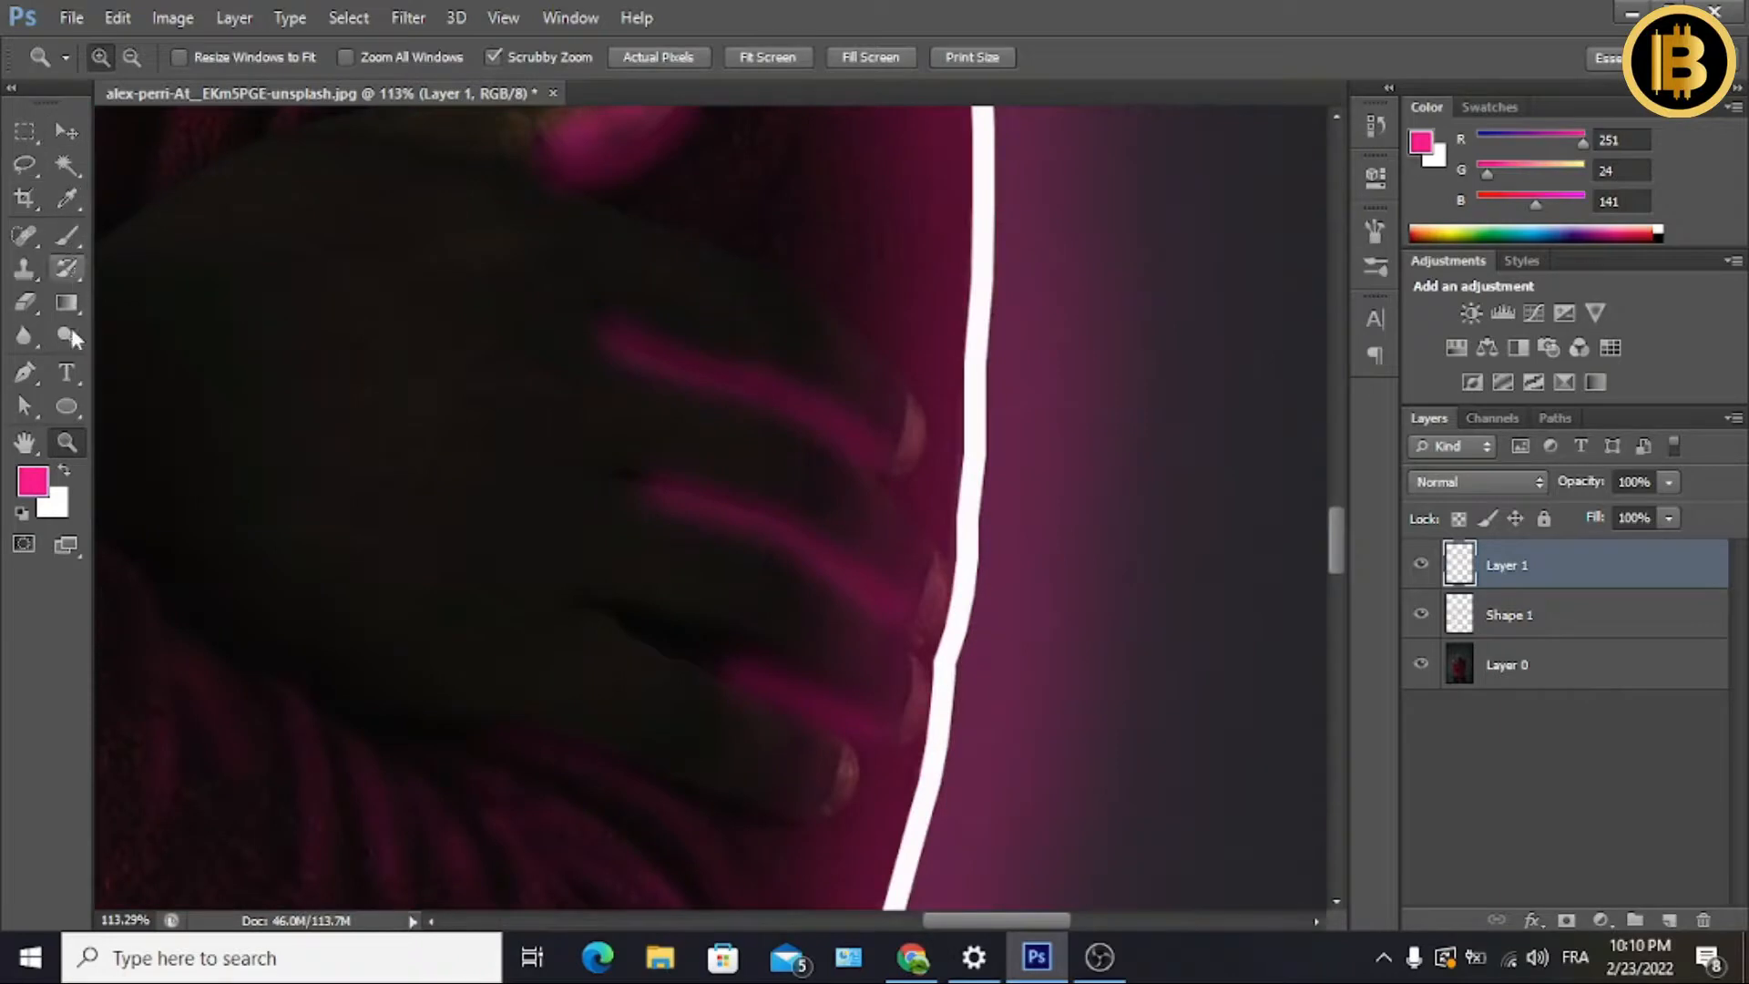
{"action": "left_click", "coordinate": [26, 304]}
{"action": "mouse_move", "coordinate": [614, 420]}
{"action": "left_mouse_down"}
{"action": "mouse_move", "coordinate": [631, 363]}
{"action": "mouse_move", "coordinate": [816, 409]}
{"action": "mouse_move", "coordinate": [773, 432]}
{"action": "left_mouse_up"}
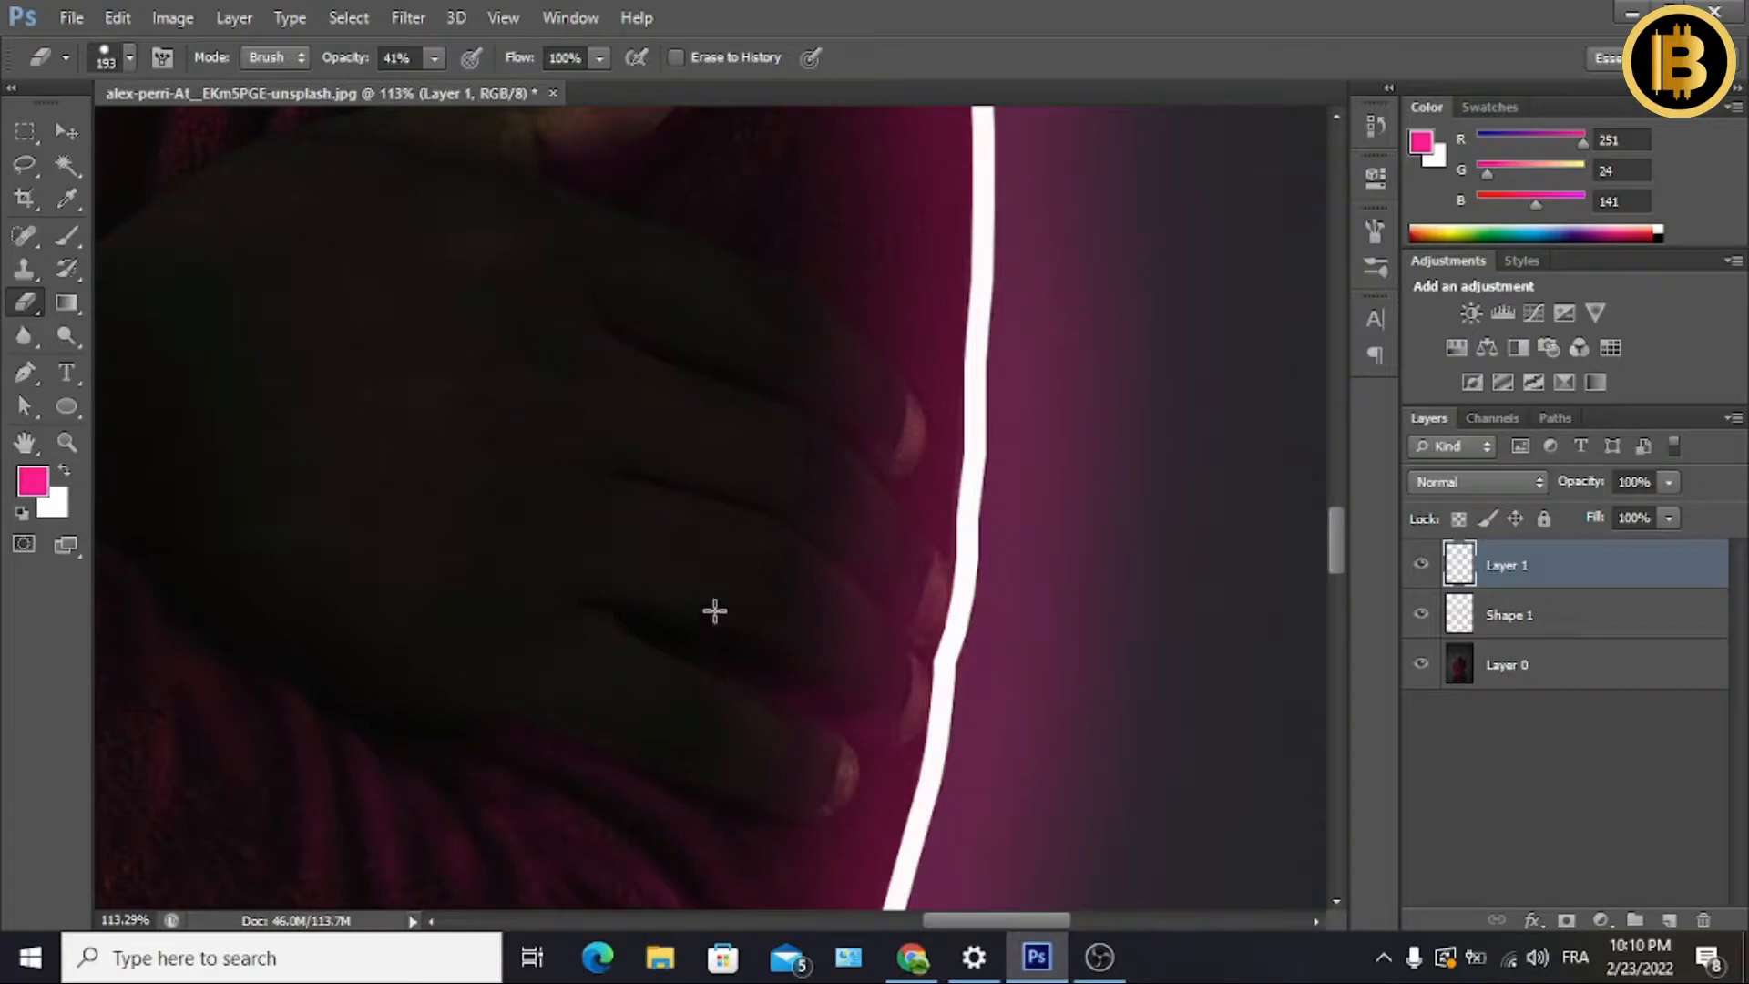
{"action": "left_click", "coordinate": [65, 442]}
{"action": "left_click_drag", "start_coordinate": [809, 515], "coordinate": [769, 502]}
{"action": "mouse_move", "coordinate": [898, 525]}
{"action": "left_mouse_down"}
{"action": "mouse_move", "coordinate": [960, 549]}
{"action": "mouse_move", "coordinate": [810, 520]}
{"action": "mouse_move", "coordinate": [882, 527]}
{"action": "left_mouse_up"}
{"action": "left_click", "coordinate": [24, 301]}
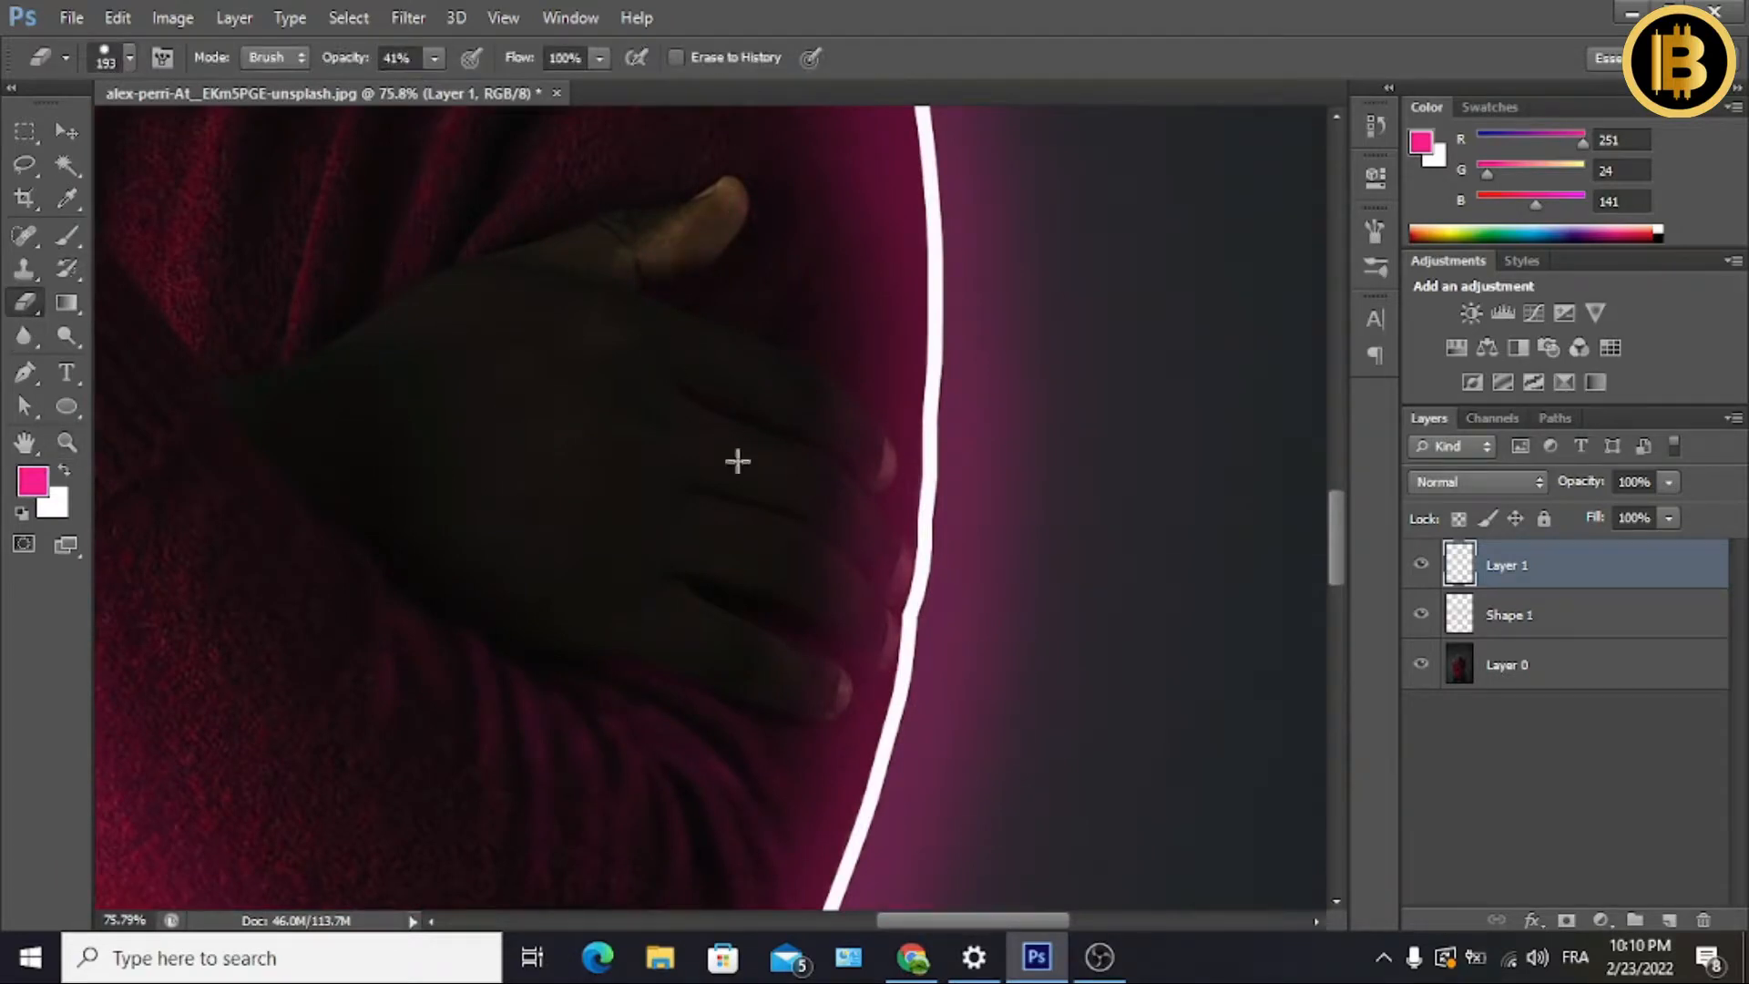
Paint fainter pink light between the resting hand's fingers and on its thumb with the 32 px brush, softening it with the 41% eraser.
{"action": "left_click", "coordinate": [66, 236]}
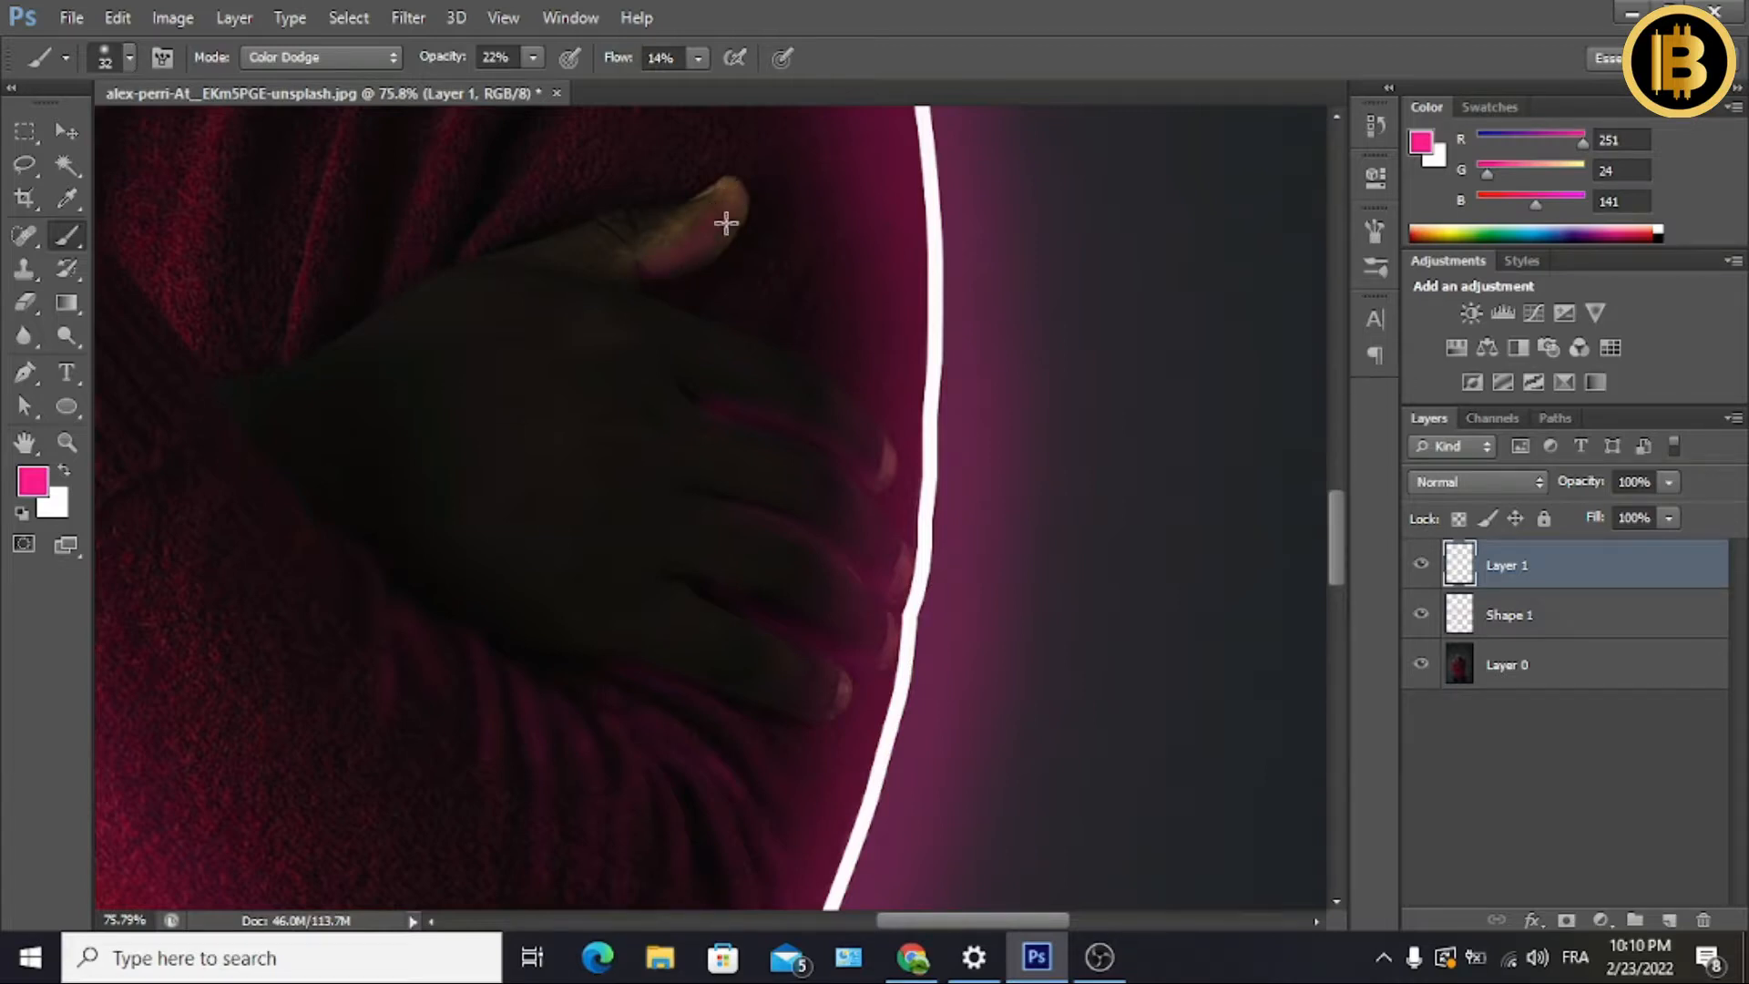
{"action": "mouse_move", "coordinate": [732, 212]}
{"action": "left_mouse_down"}
{"action": "mouse_move", "coordinate": [699, 269]}
{"action": "mouse_move", "coordinate": [749, 212]}
{"action": "mouse_move", "coordinate": [699, 277]}
{"action": "left_mouse_up"}
{"action": "left_click", "coordinate": [27, 306]}
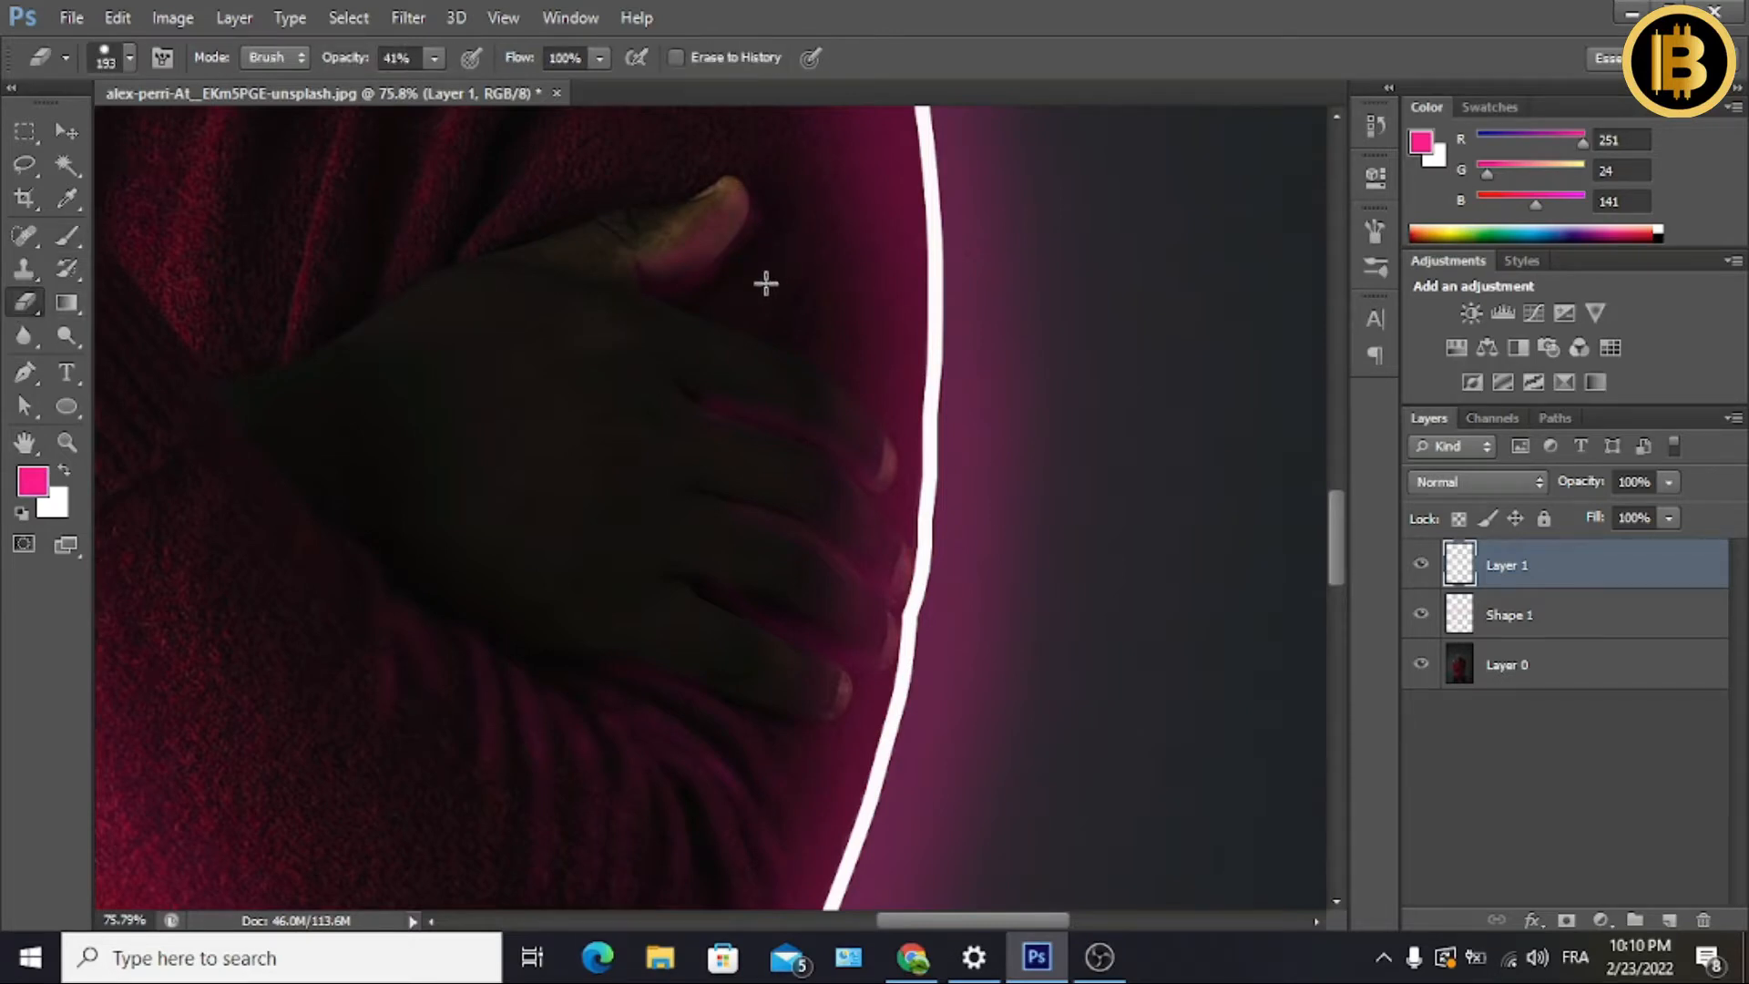
{"action": "left_click", "coordinate": [66, 235]}
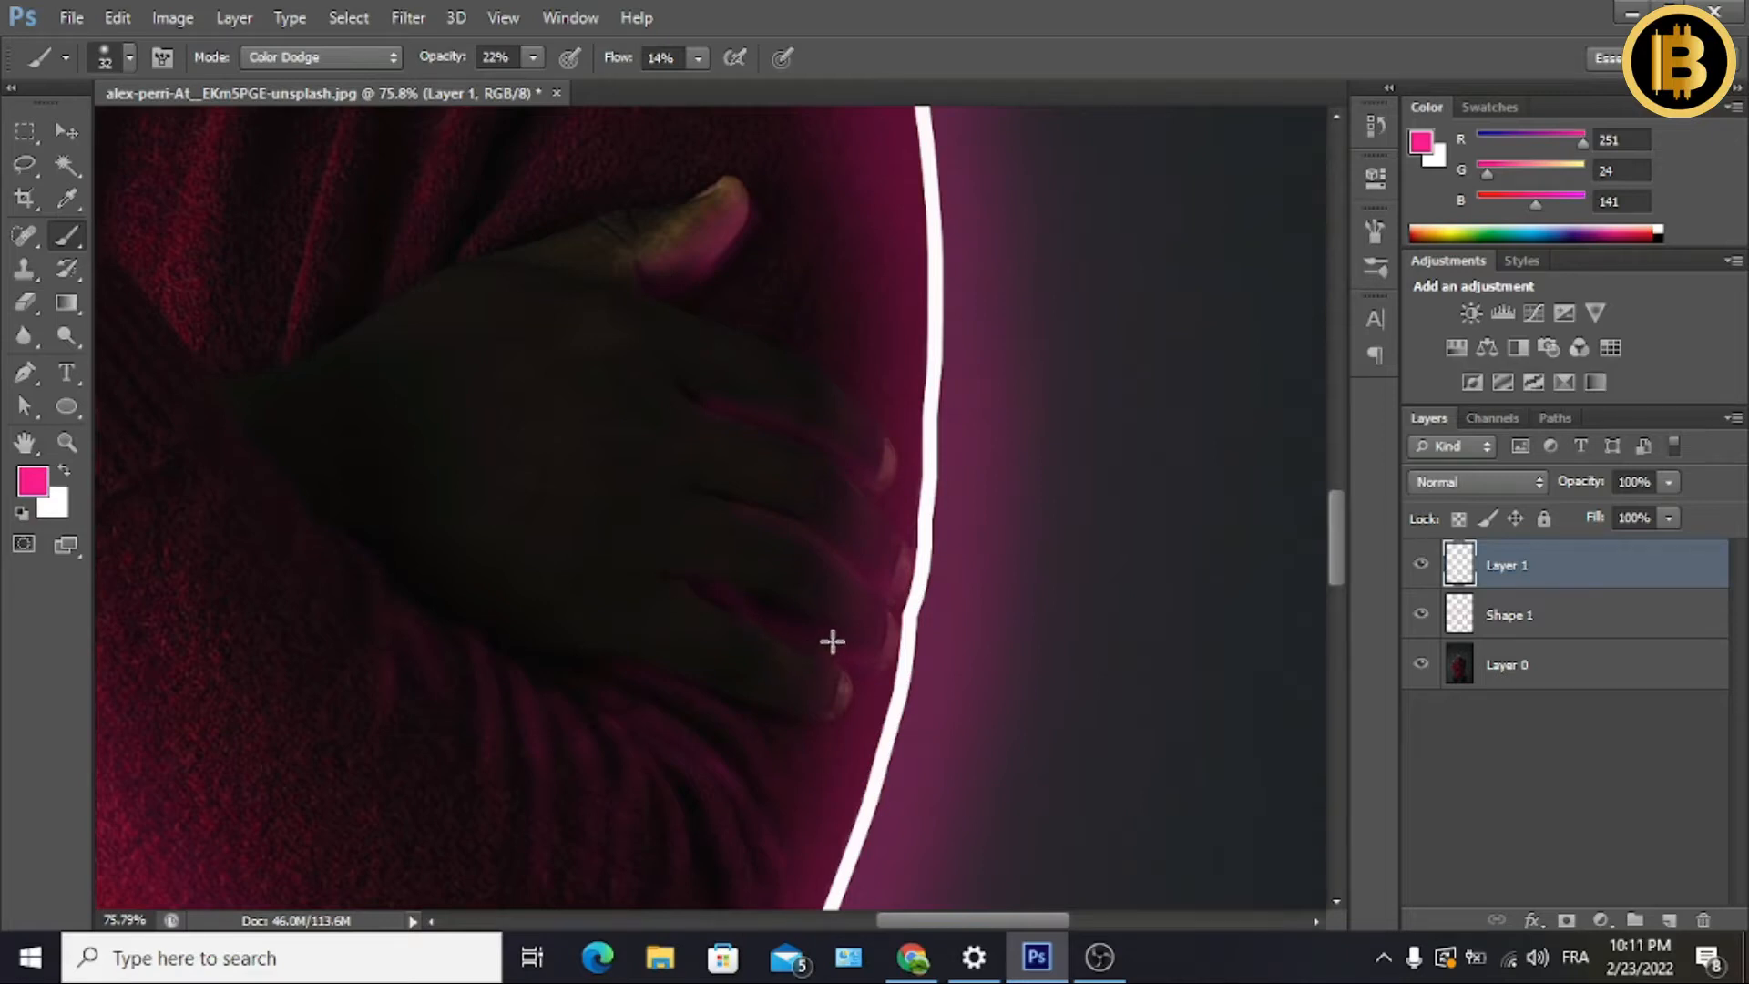
{"action": "mouse_move", "coordinate": [722, 593]}
{"action": "left_mouse_down"}
{"action": "mouse_move", "coordinate": [774, 626]}
{"action": "mouse_move", "coordinate": [813, 620]}
{"action": "mouse_move", "coordinate": [783, 624]}
{"action": "mouse_move", "coordinate": [865, 685]}
{"action": "left_mouse_up"}
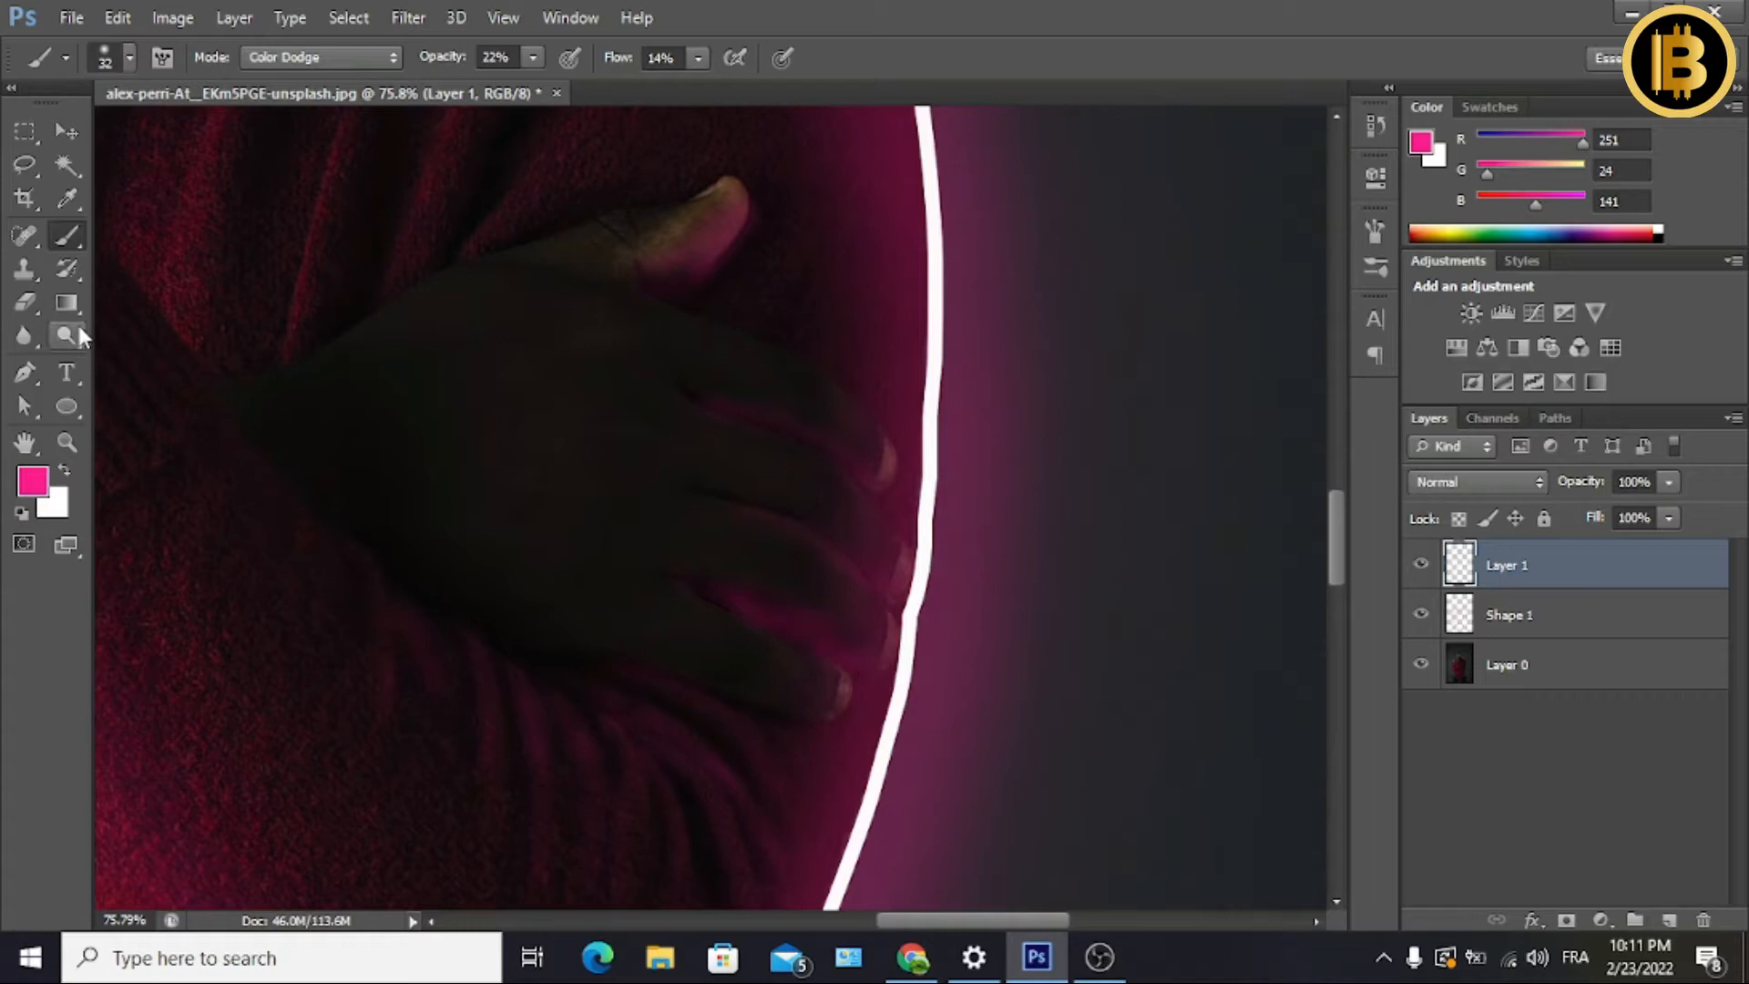
{"action": "left_click", "coordinate": [26, 302]}
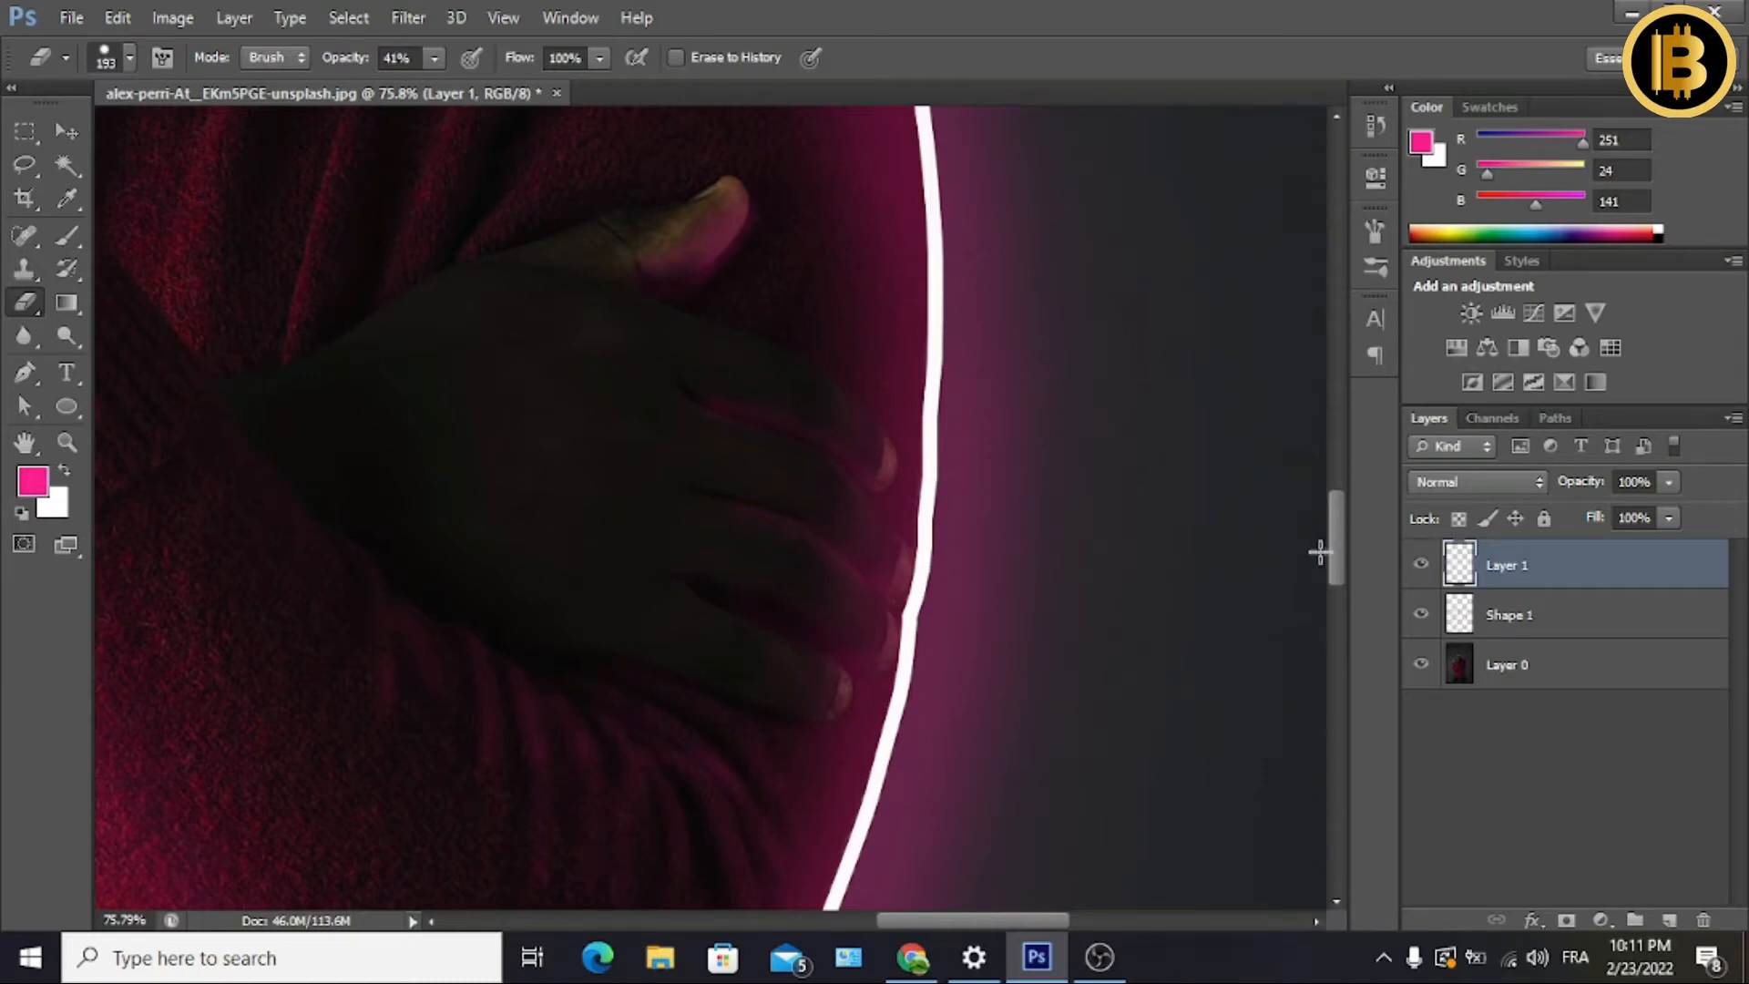
Switch Shape 1 and Layer 1 off and on to compare the outline and the painted light, and examine the whole portrait.
{"action": "mouse_move", "coordinate": [1344, 554]}
{"action": "left_mouse_down"}
{"action": "mouse_move", "coordinate": [1348, 642]}
{"action": "mouse_move", "coordinate": [1327, 583]}
{"action": "left_mouse_up"}
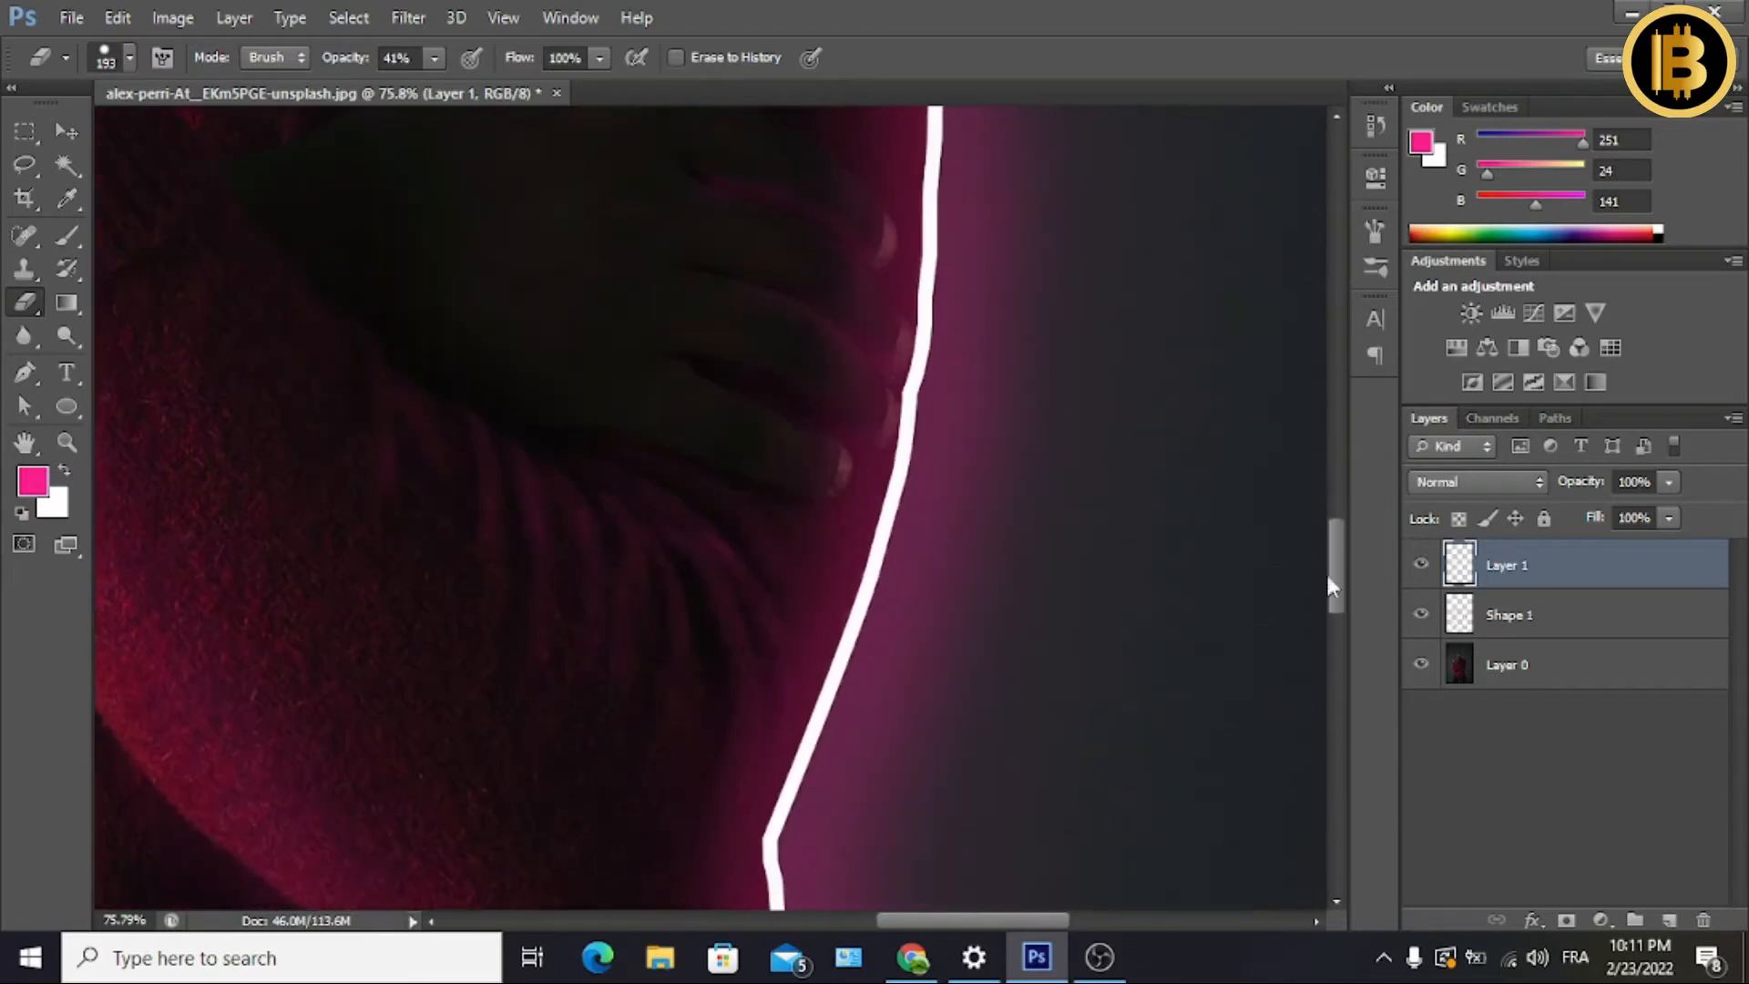
{"action": "left_click", "coordinate": [60, 440]}
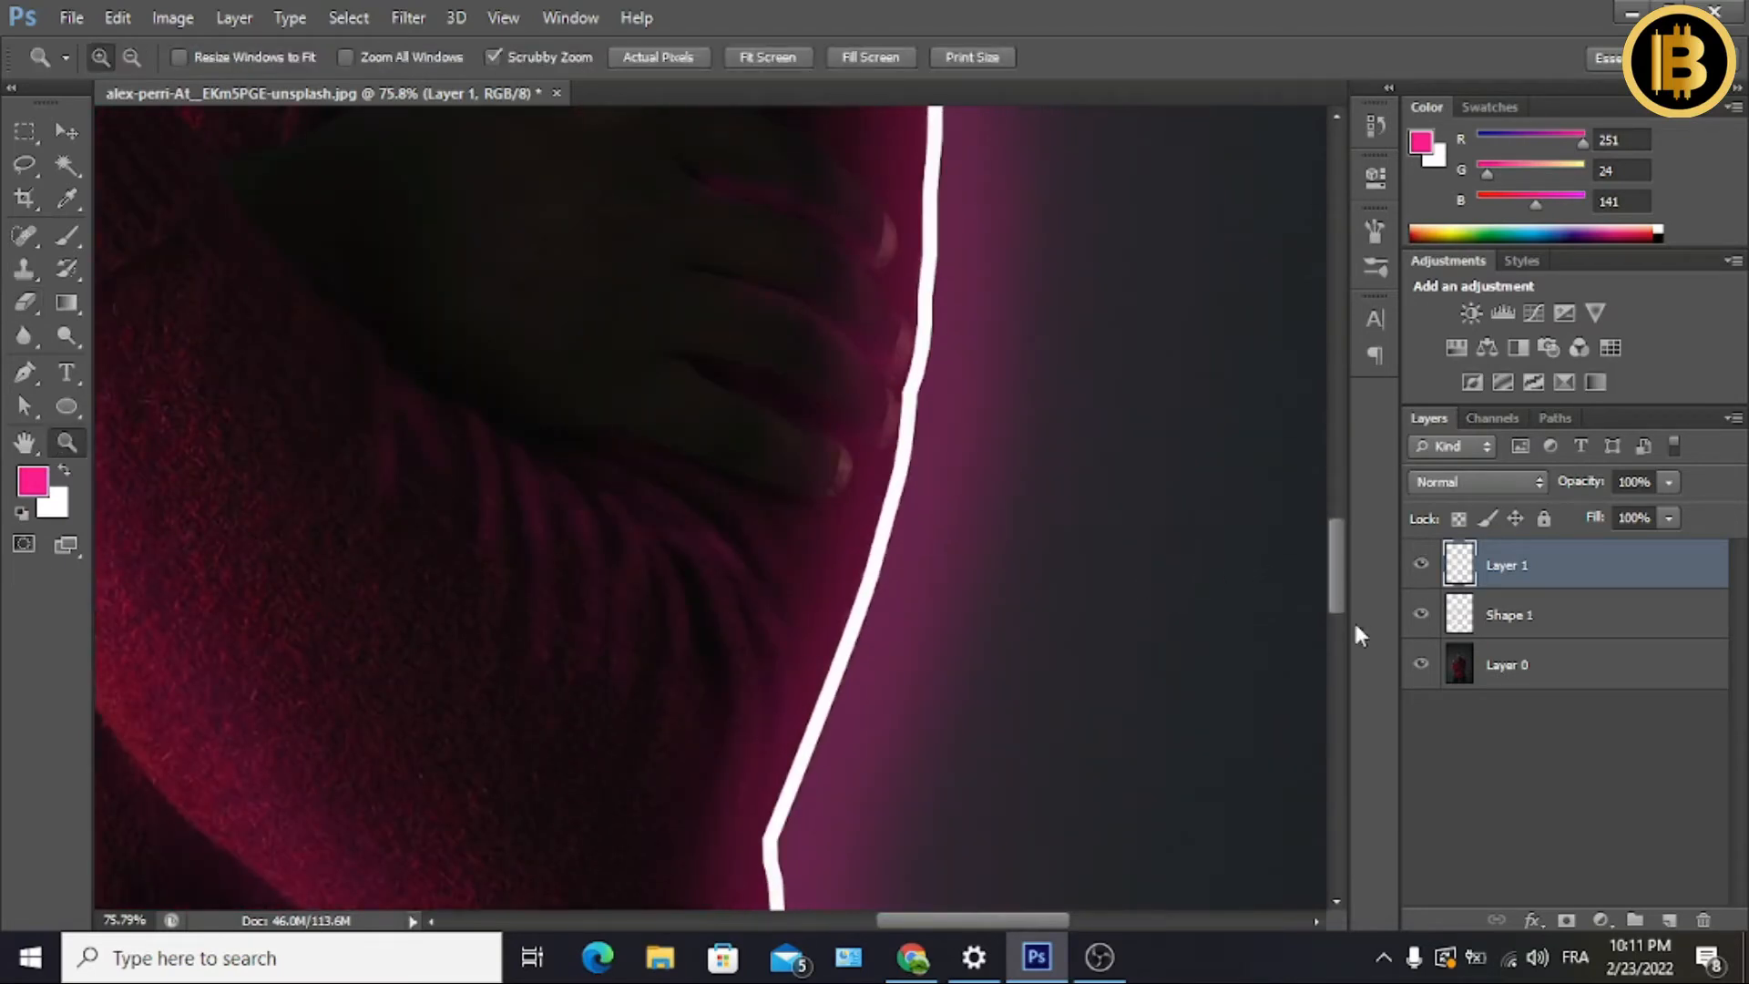
{"action": "left_click", "coordinate": [1421, 616]}
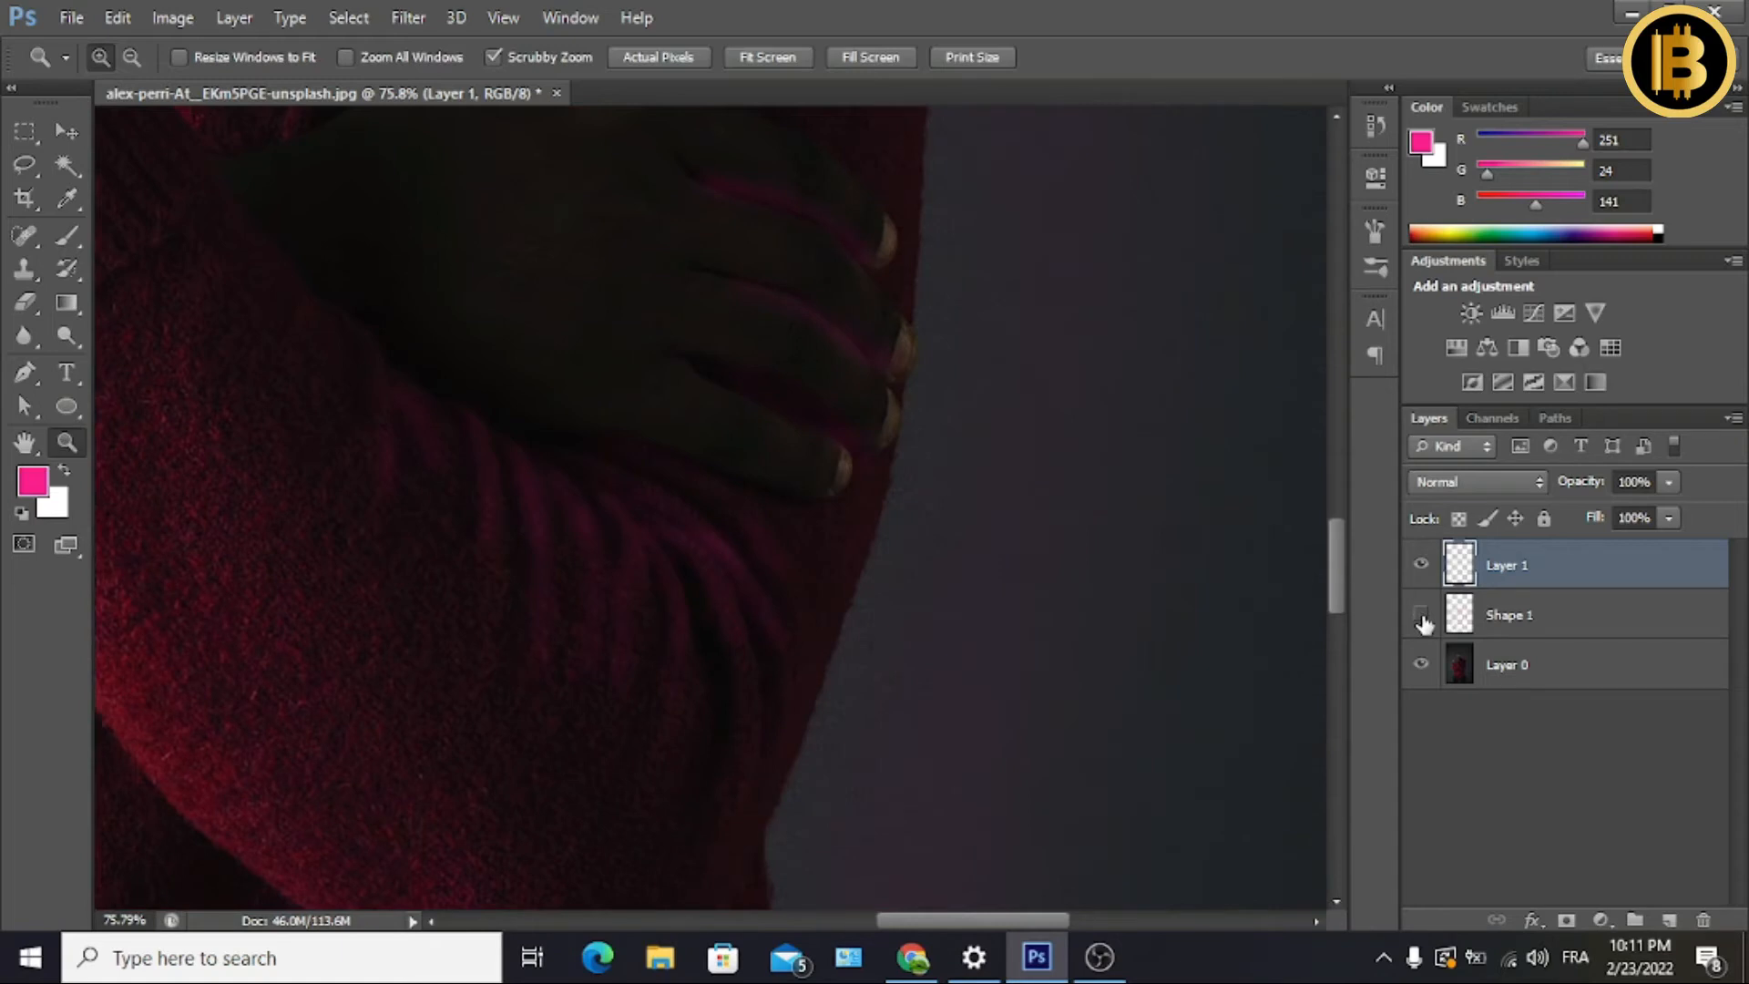
{"action": "left_click", "coordinate": [1421, 615]}
{"action": "left_click", "coordinate": [1421, 565]}
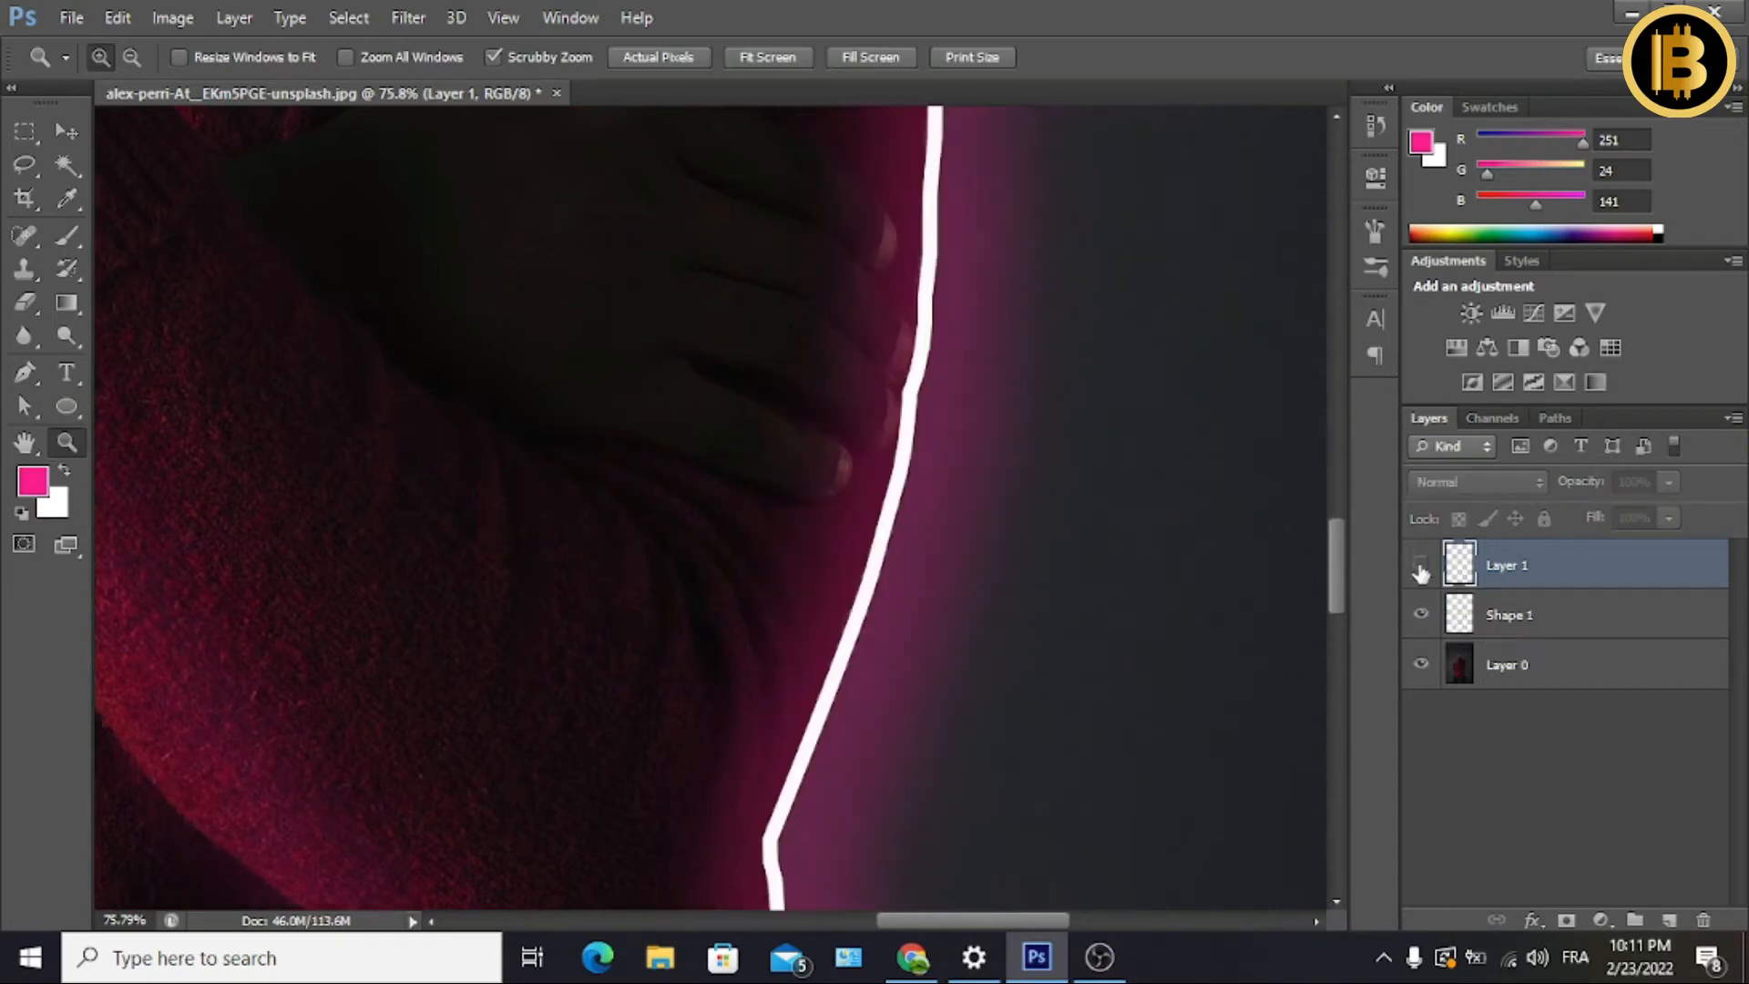
{"action": "left_click", "coordinate": [1421, 567]}
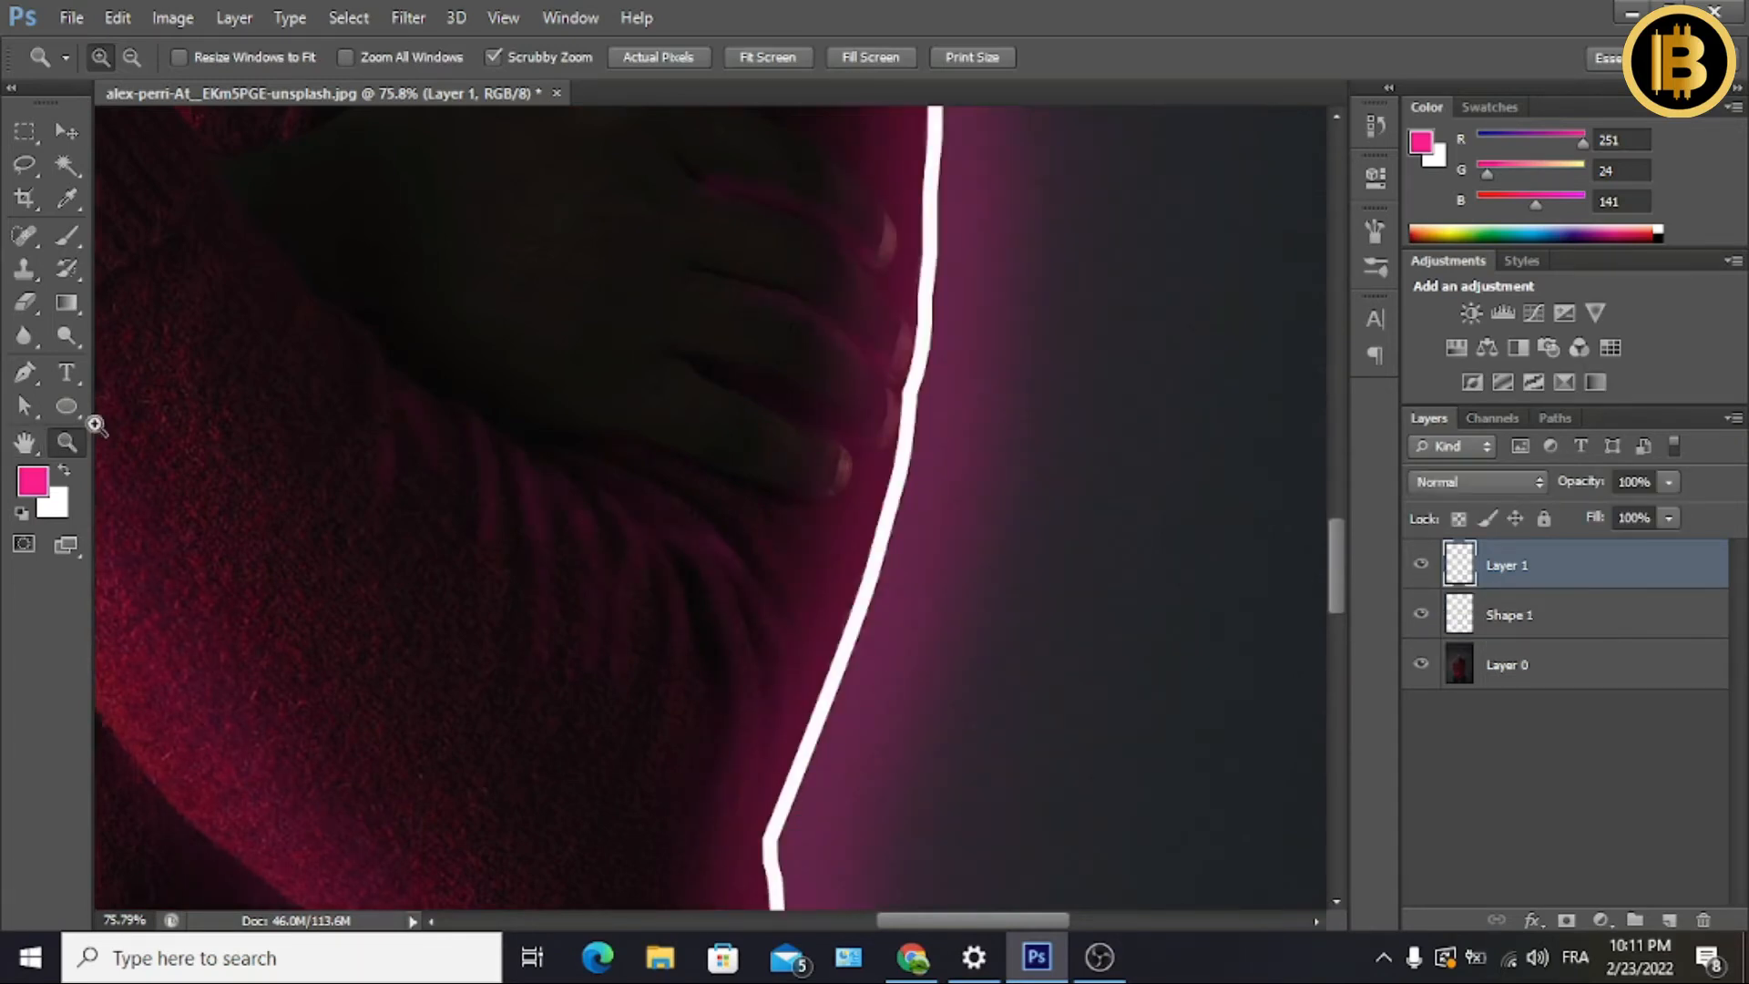
{"action": "left_click_drag", "start_coordinate": [579, 579], "coordinate": [406, 521]}
{"action": "mouse_move", "coordinate": [344, 605]}
{"action": "left_mouse_down"}
{"action": "mouse_move", "coordinate": [410, 605]}
{"action": "mouse_move", "coordinate": [363, 577]}
{"action": "left_mouse_up"}
{"action": "left_click_drag", "start_coordinate": [479, 609], "coordinate": [456, 598]}
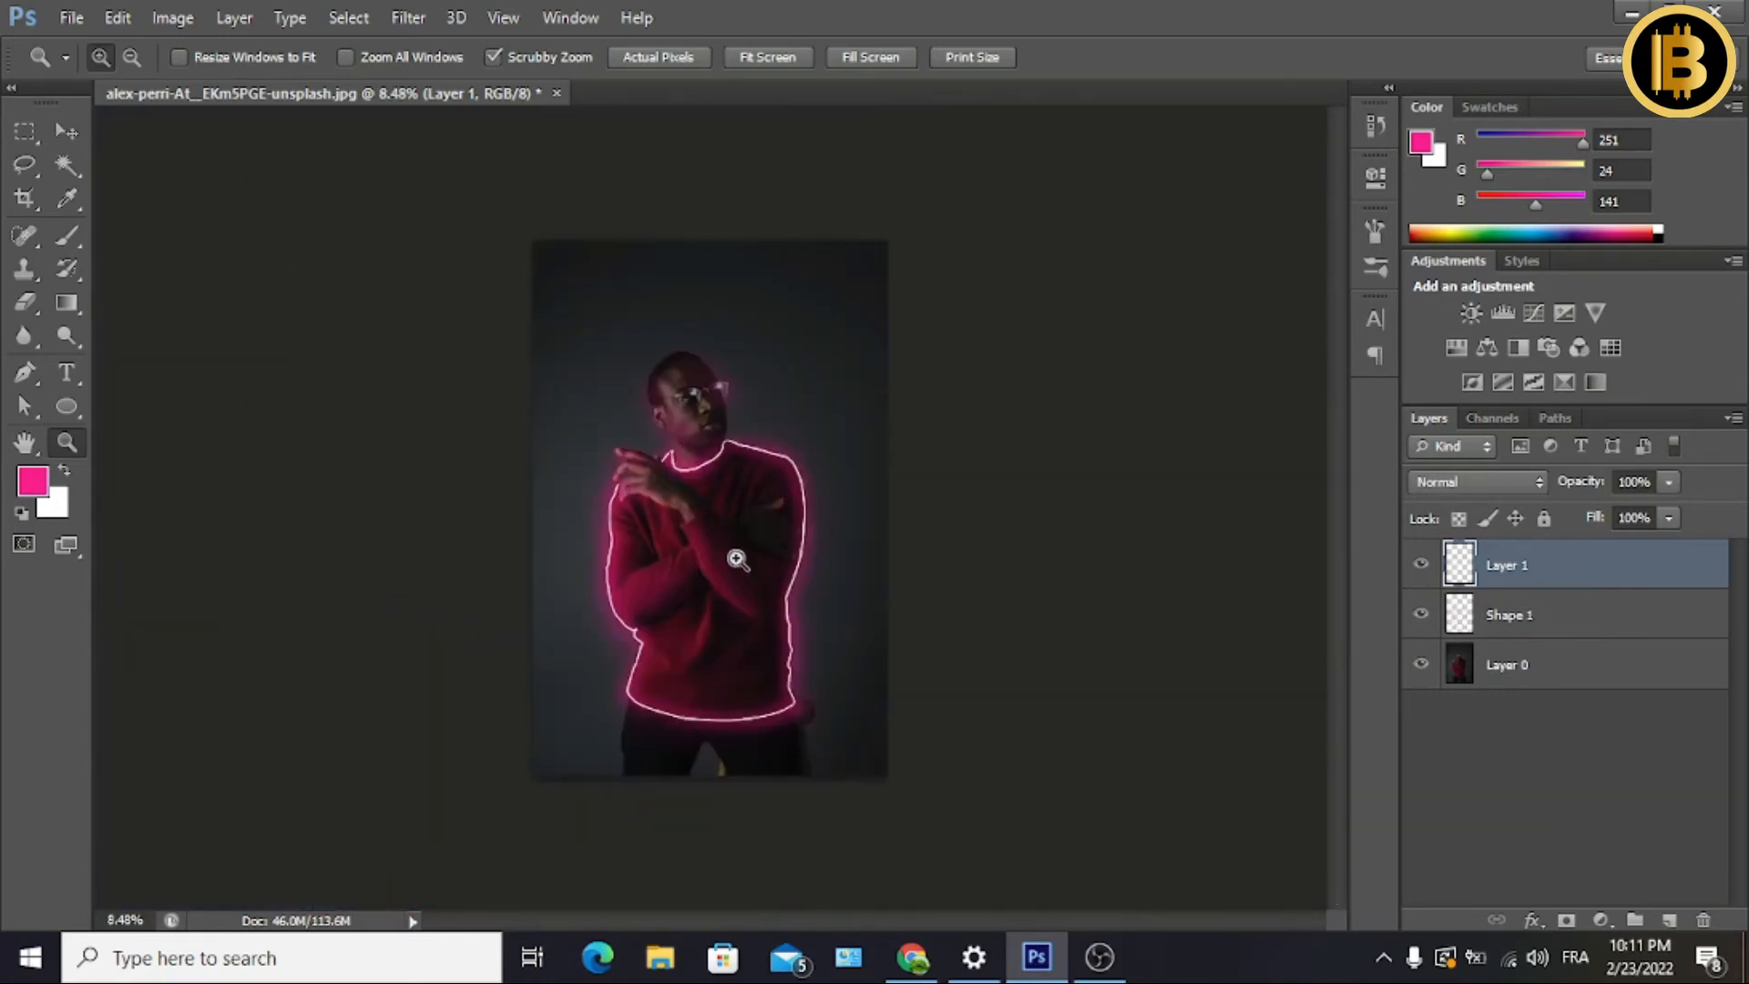
{"action": "left_click_drag", "start_coordinate": [753, 559], "coordinate": [779, 586]}
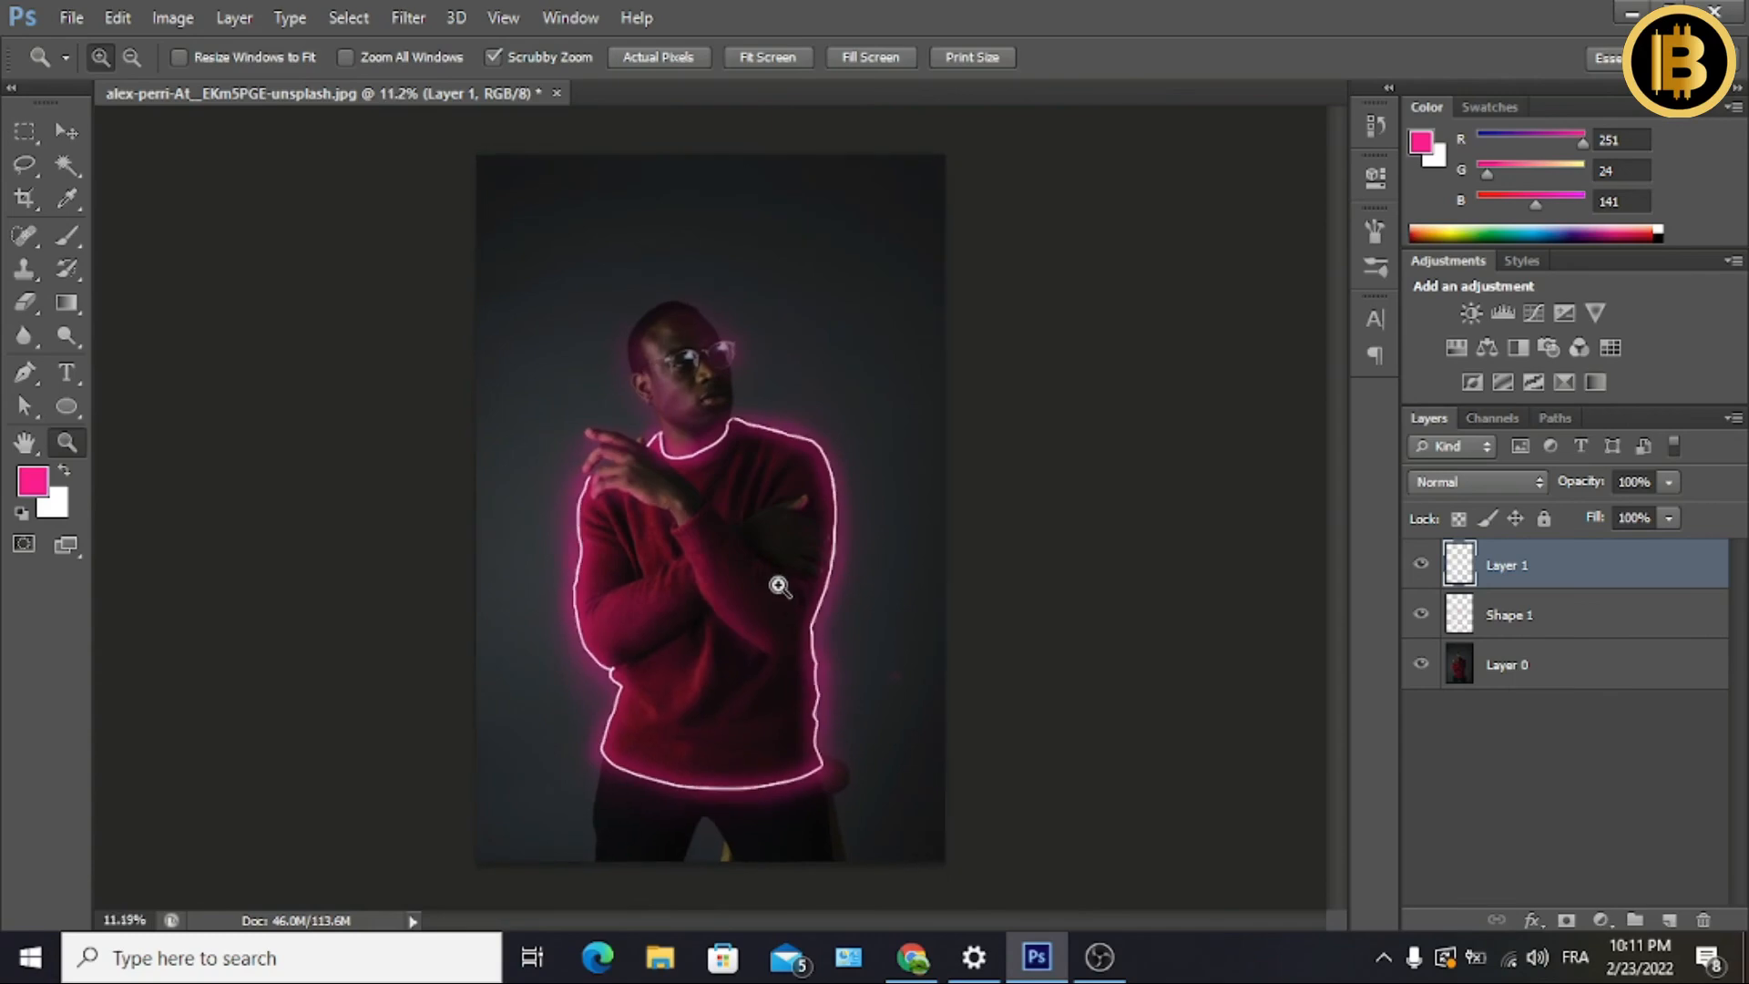